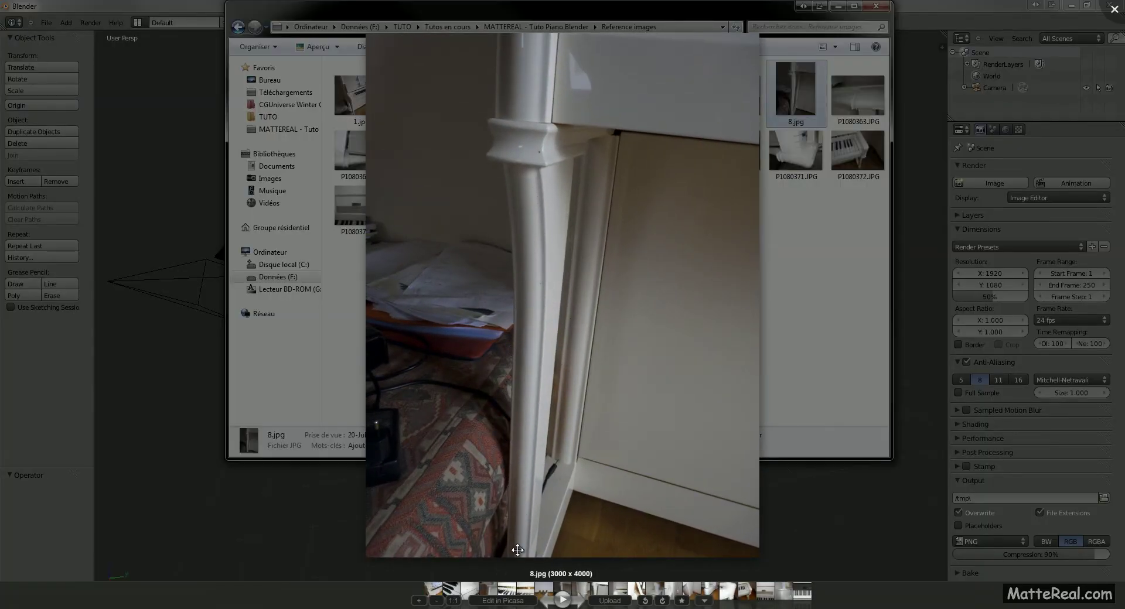
- Close the reference photo and its folder, and add a cube mesh at the centre of the Blender scene
left_click(1112, 10)
left_click(838, 6)
middle_click_drag(457, 259, 515, 272)
key("shift+a")
mouse_move(518, 261)
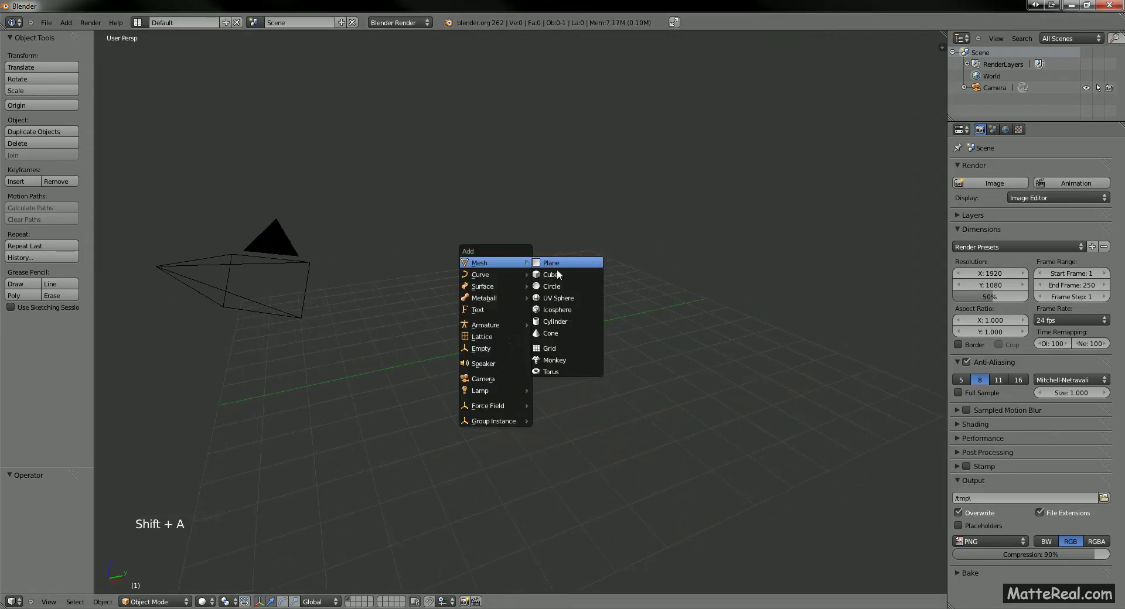
left_click(580, 273)
middle_click_drag(584, 279, 563, 297)
key("ctrl+space")
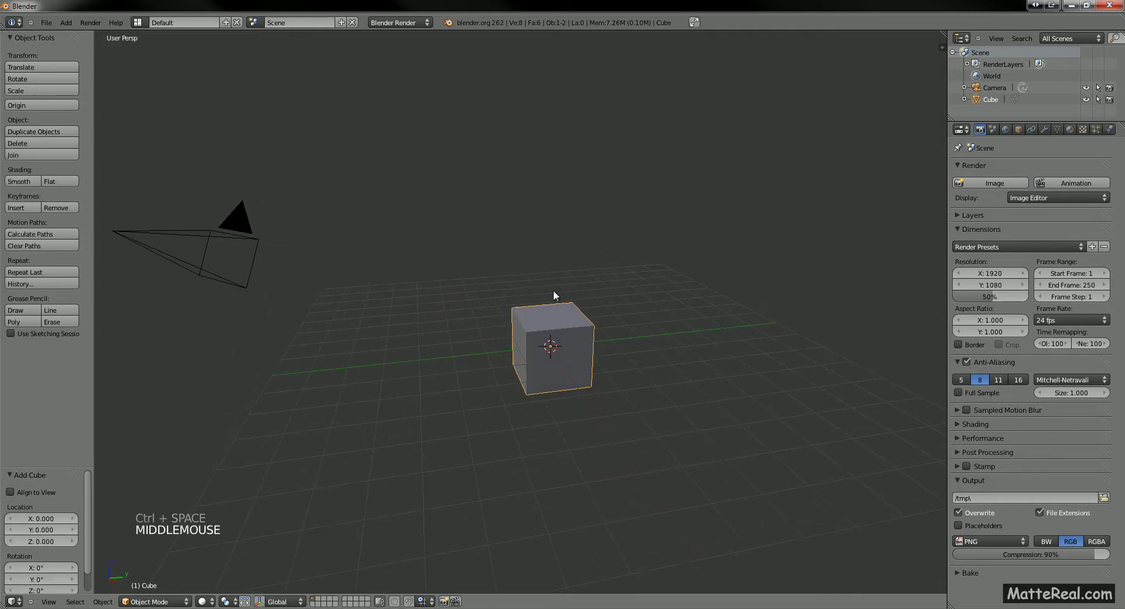
- Enable background images for the 3D view and add a new image entry
key("n")
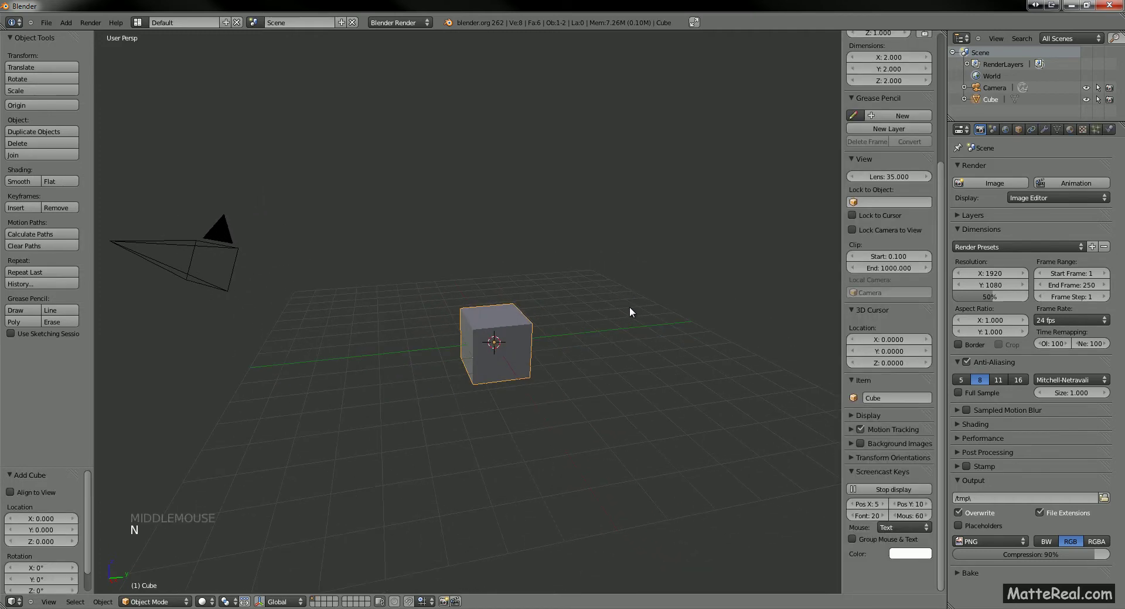
left_click(859, 444)
left_click(851, 443)
left_click(869, 462)
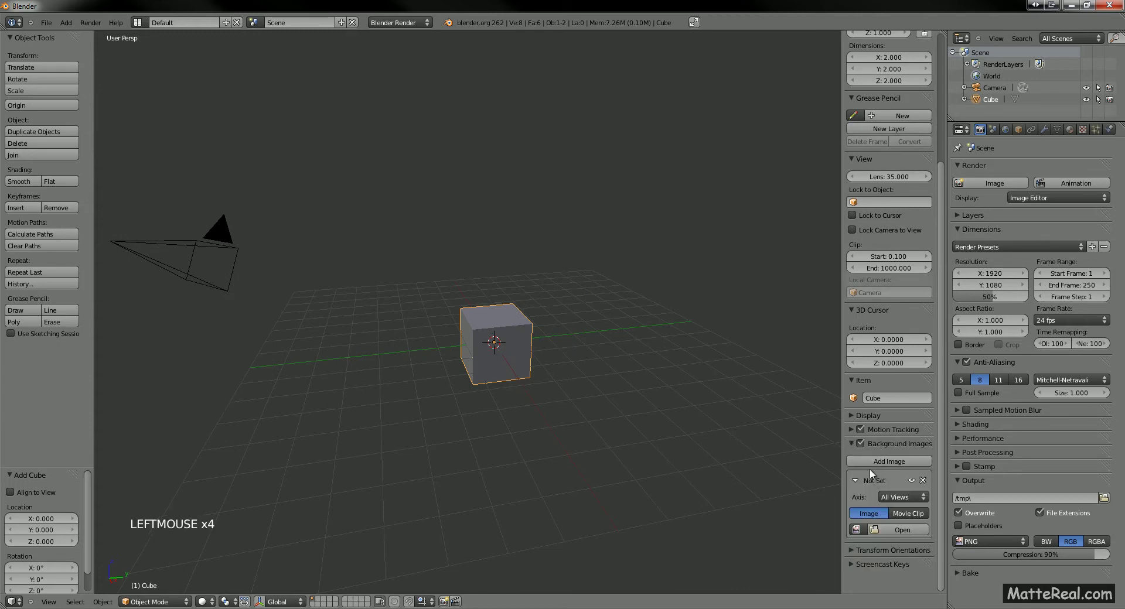
- Load Pied - Side.png from the MATTEREAL - Tuto Piano Blender project's Blueprints folder as the background image
left_click(902, 530)
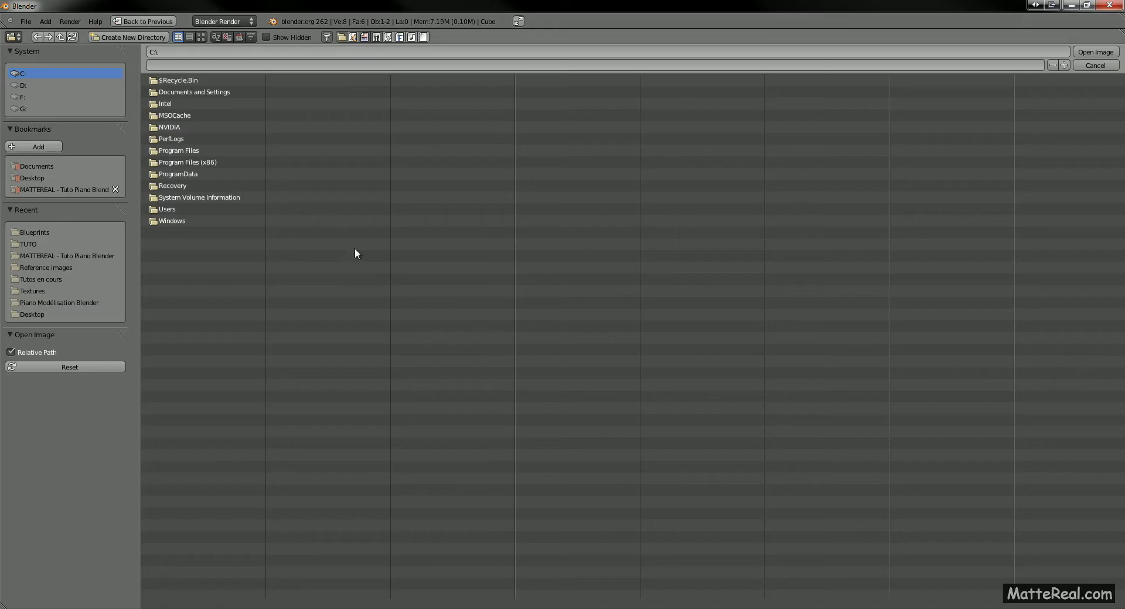
left_click(53, 190)
left_click(174, 92)
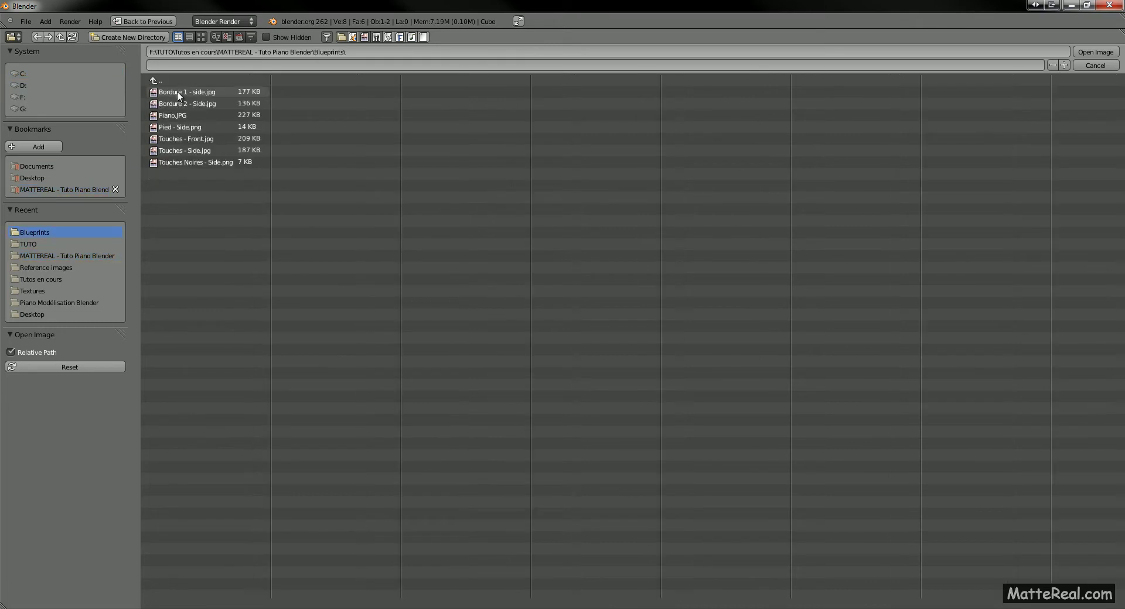
left_click(181, 126)
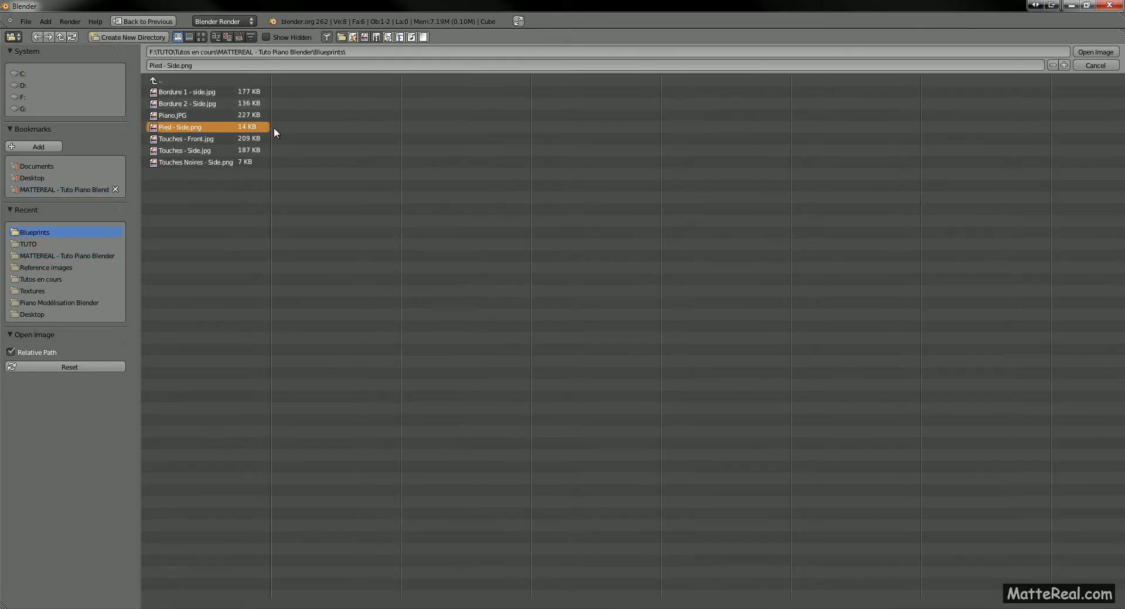
left_click(1078, 54)
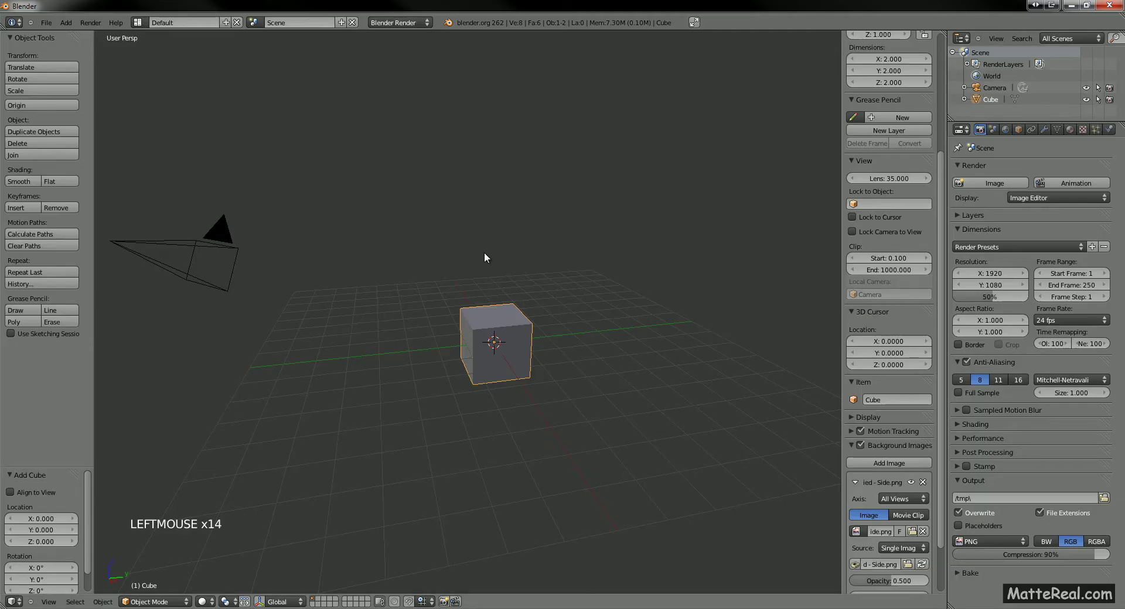
- Switch the 3D view to the right orthographic view with the whole leg blueprint in frame
key("KP_3")
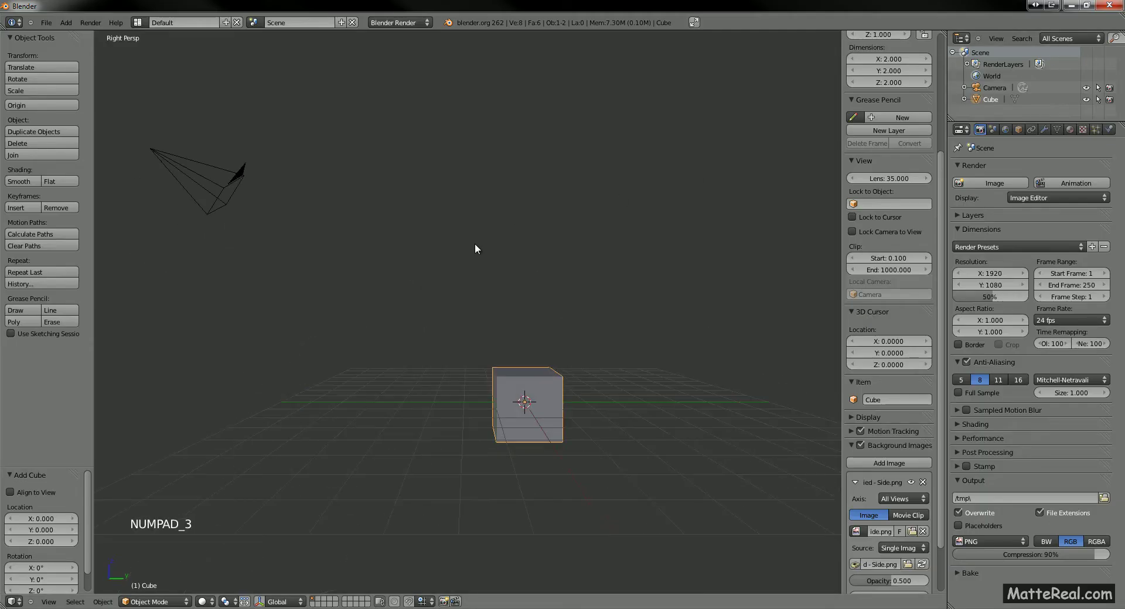
key("KP_5")
middle_click_drag(530, 261, 443, 385, "shift")
key("KP_3")
key("KP_5")
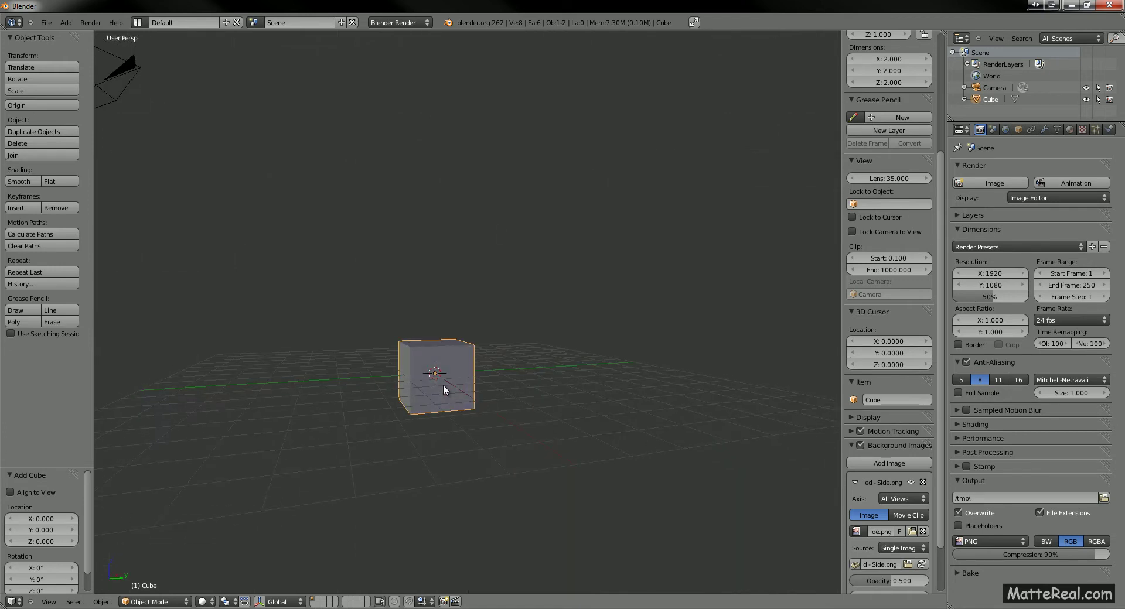
key("KP_3")
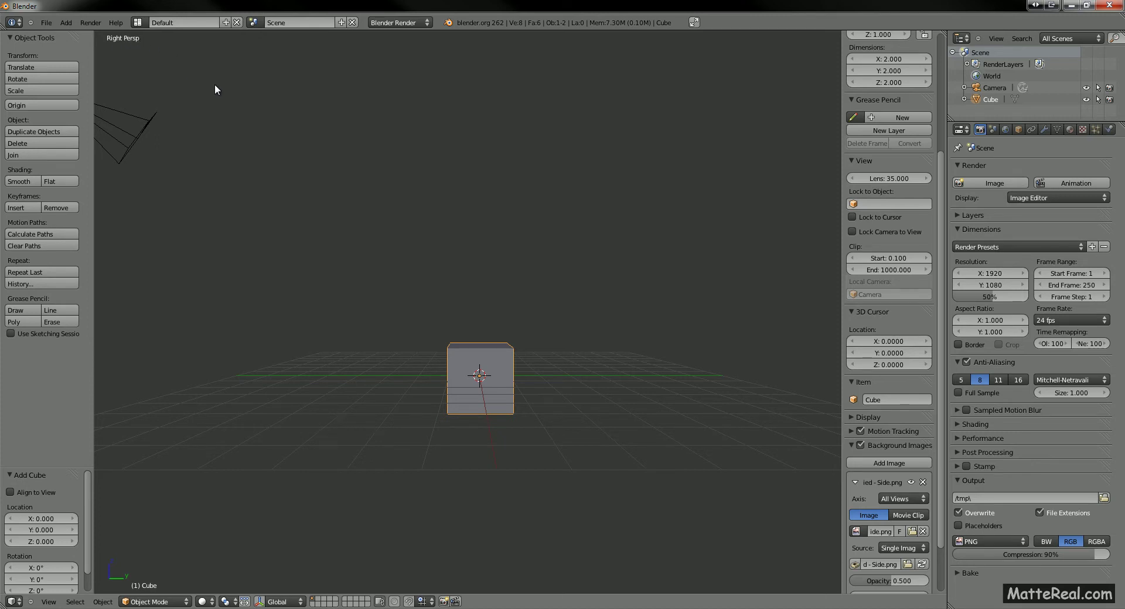
key("KP_5")
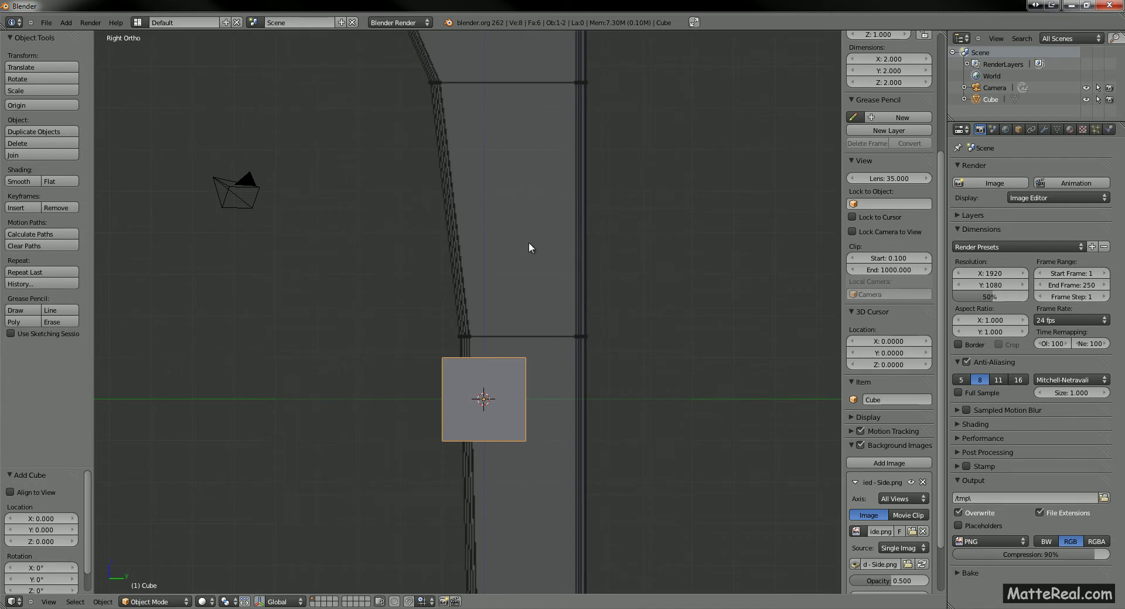
middle_click_drag(591, 367, 511, 248, "shift")
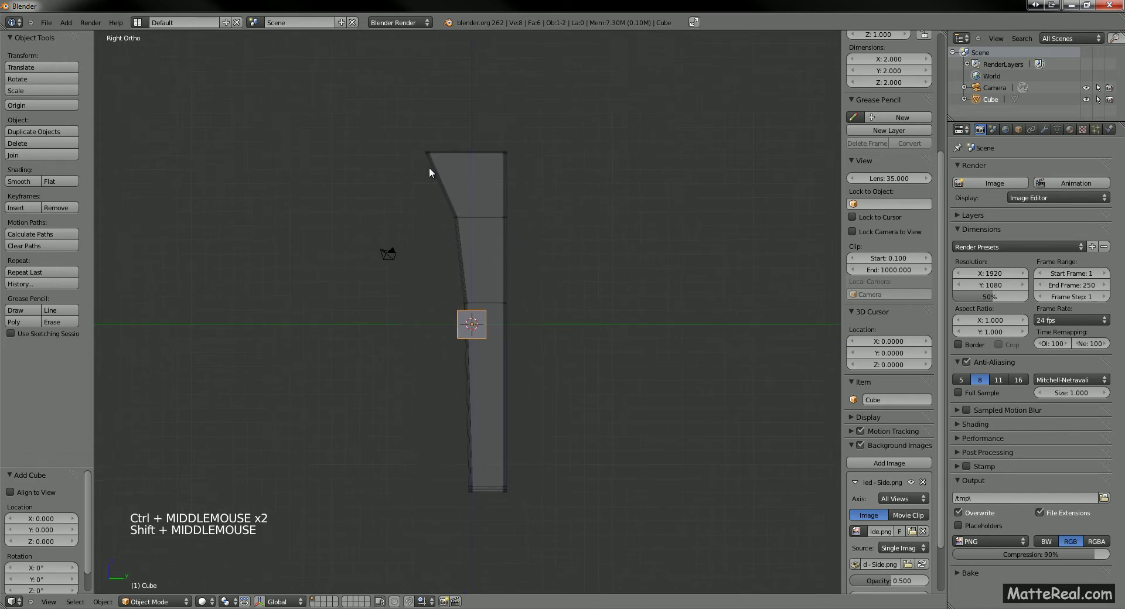
- Set the background image's opacity to 1.000, and maximise the 3D view with its side panels hidden
left_click_drag(895, 582, 930, 586)
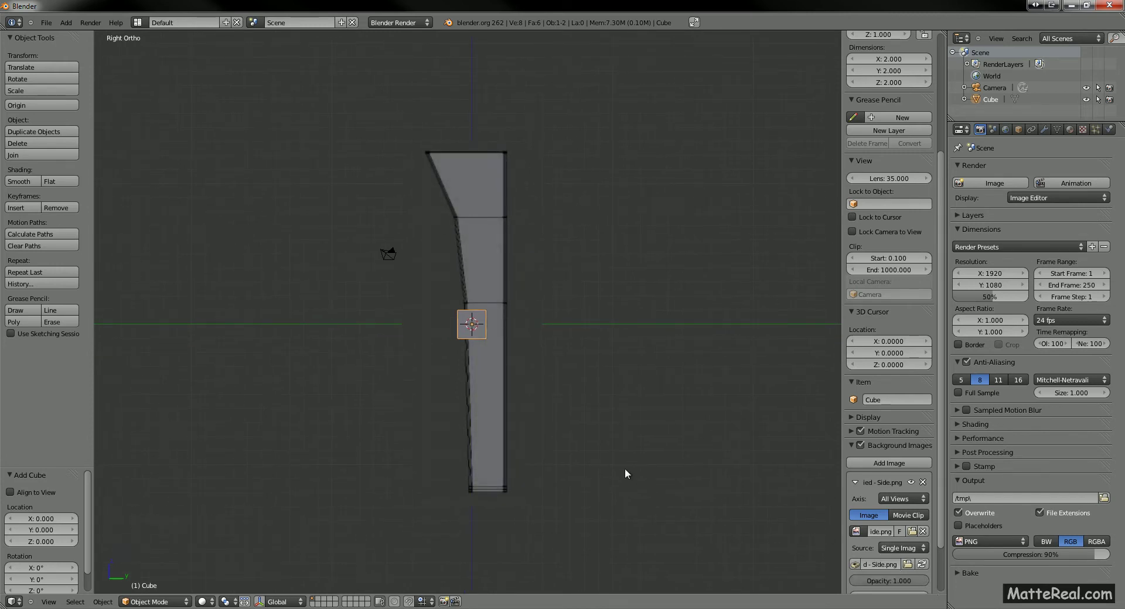
key("KP_5")
key("KP_5")
key("n")
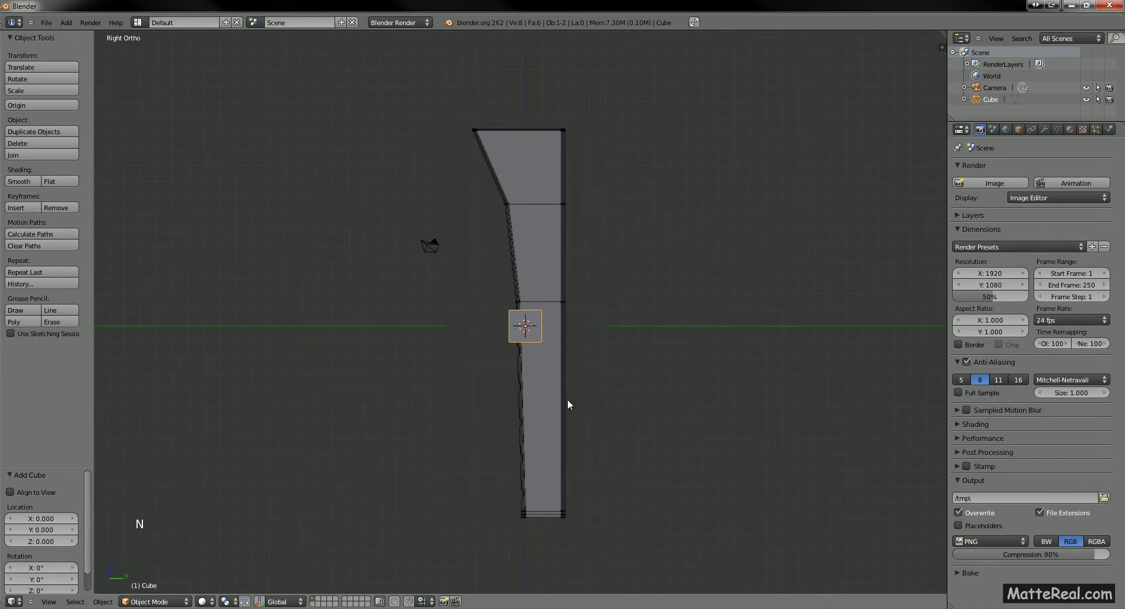
key("t")
key("shift+space")
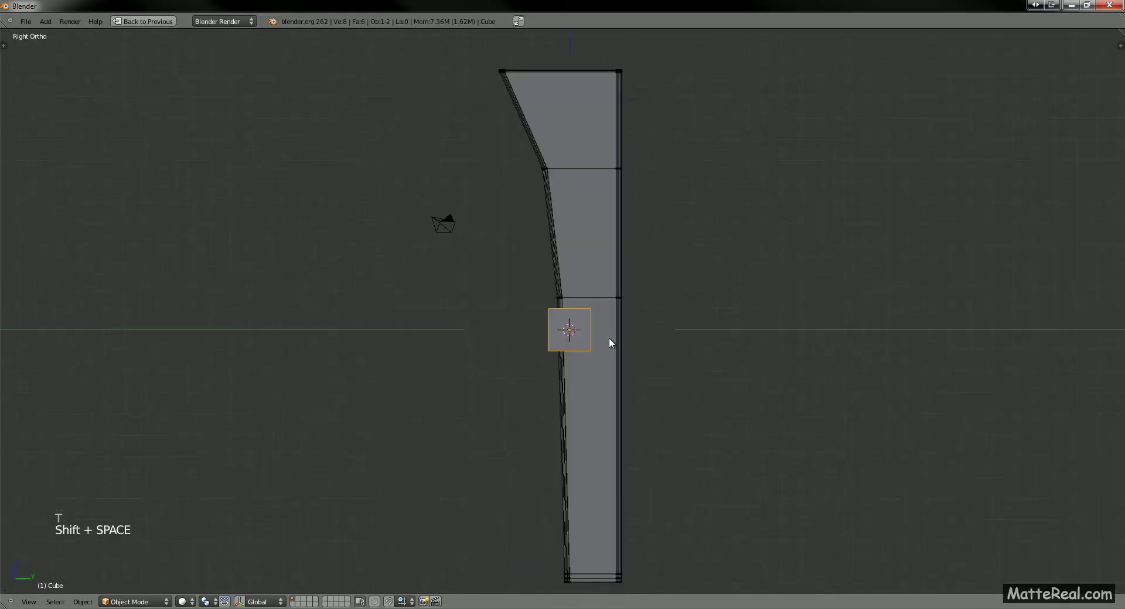
- Move the cube up along Z until its top face lines up with the top of the leg blueprint
middle_click_drag(660, 309, 513, 250, "shift")
key("g")
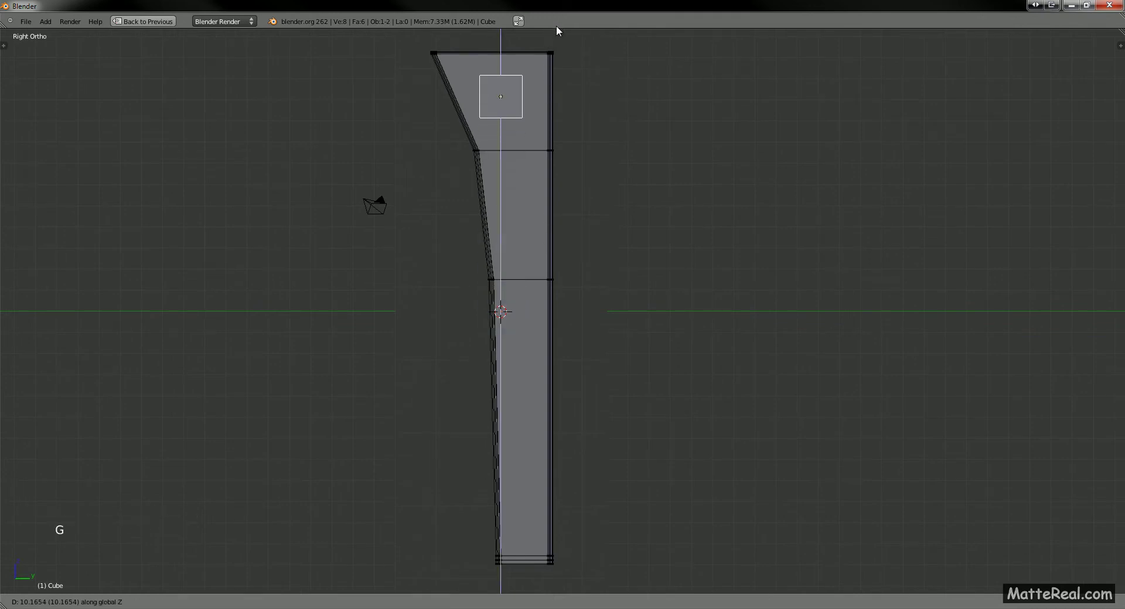
left_click(561, 38)
key("g")
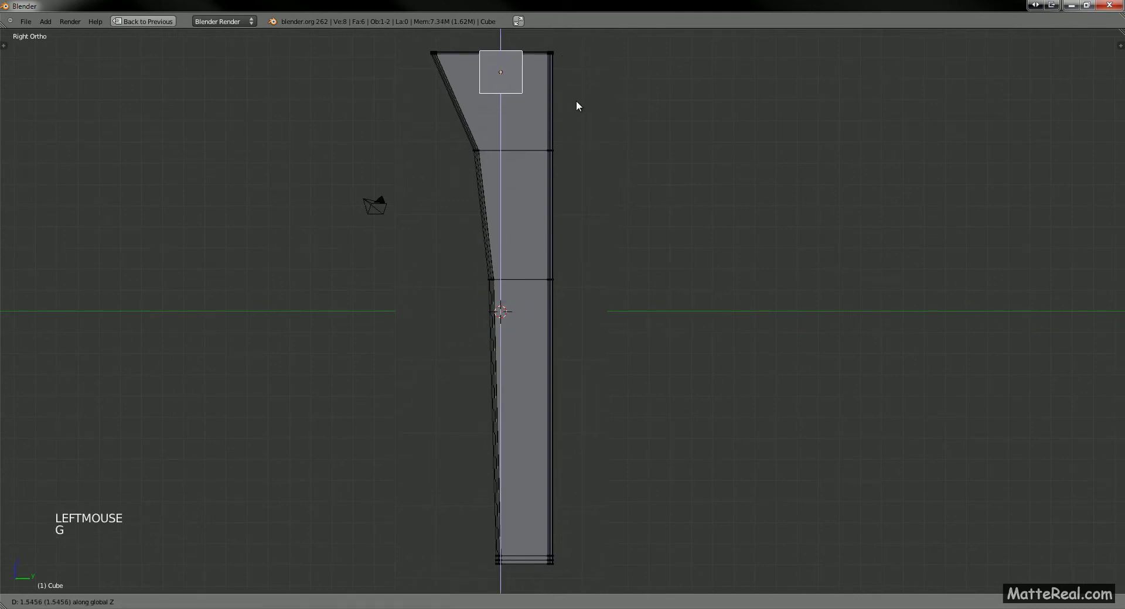
left_click(573, 112, "shift")
- Edit the cube's mesh in wireframe and move its left vertices along Y to the blueprint's upper-left corner
key("Tab")
key("z")
key("a")
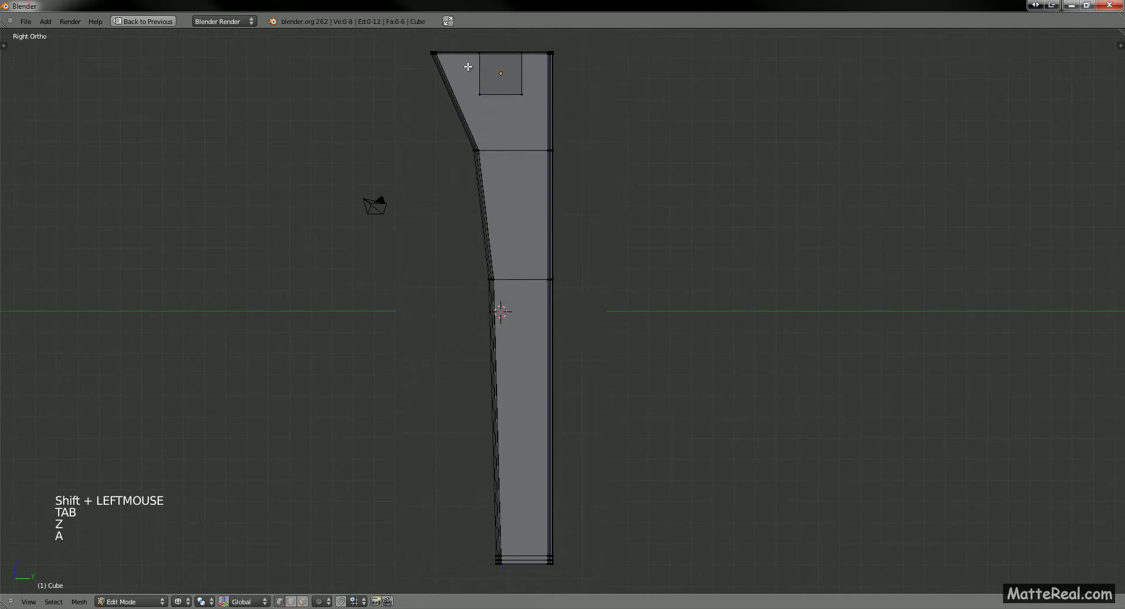
key("b")
left_click_drag(464, 43, 501, 117)
key("g")
middle_click(498, 116)
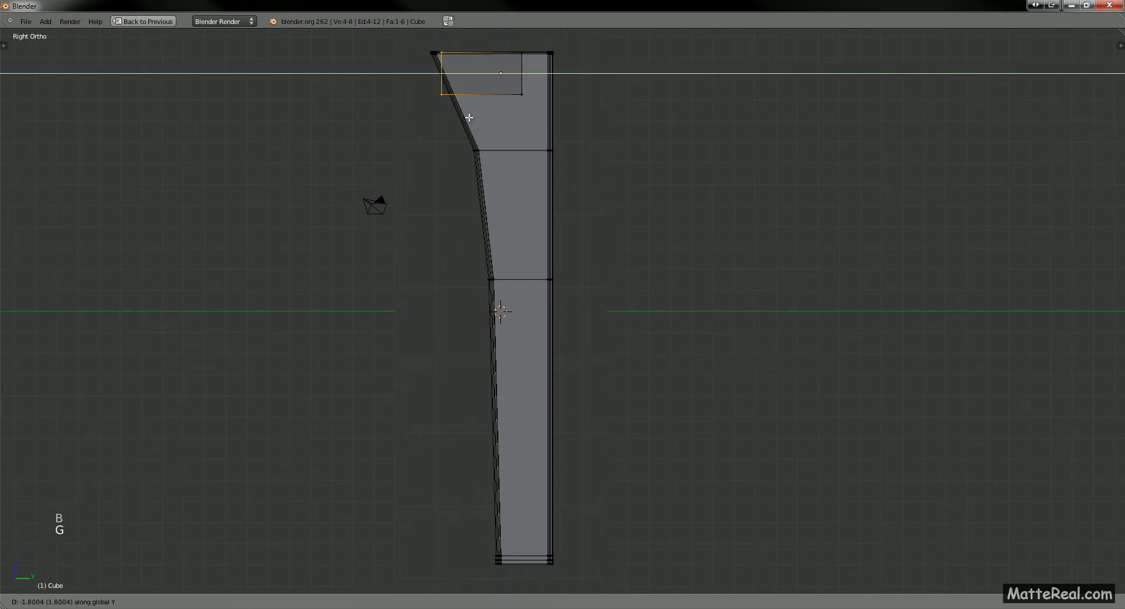
left_click(472, 120, "shift")
- Move the cube's right vertices along Y to the straight right edge of the leg blueprint
key("a")
key("b")
left_click_drag(509, 48, 556, 120)
key("g")
middle_click(571, 116)
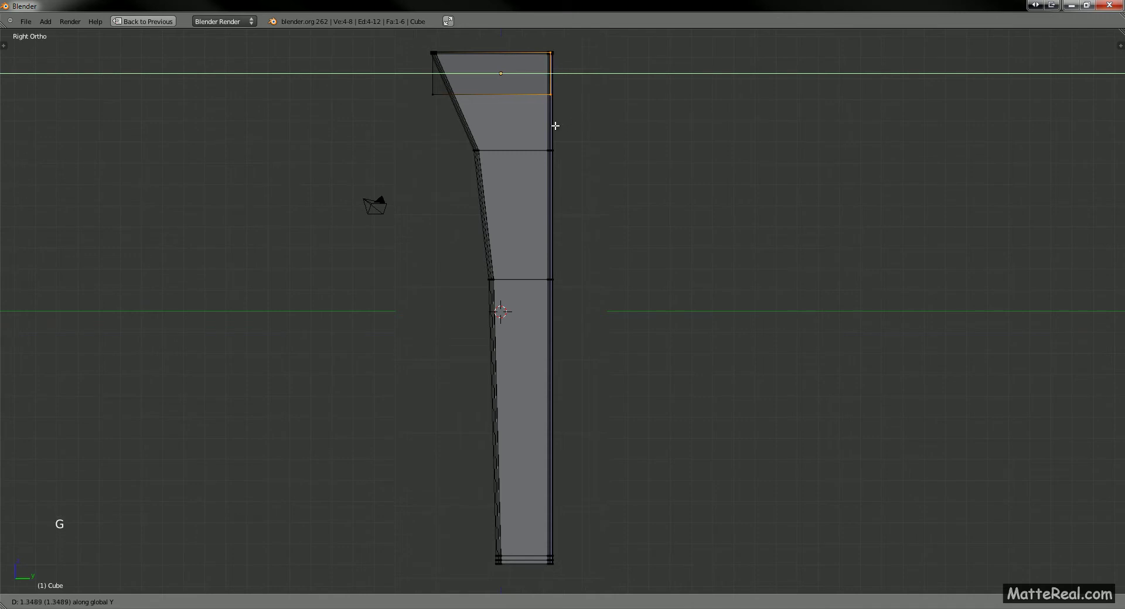
left_click(547, 123, "shift")
- Lower the cube's bottom vertices along Z to the first horizontal line of the blueprint
key("a")
key("b")
left_click_drag(428, 83, 569, 124)
key("g")
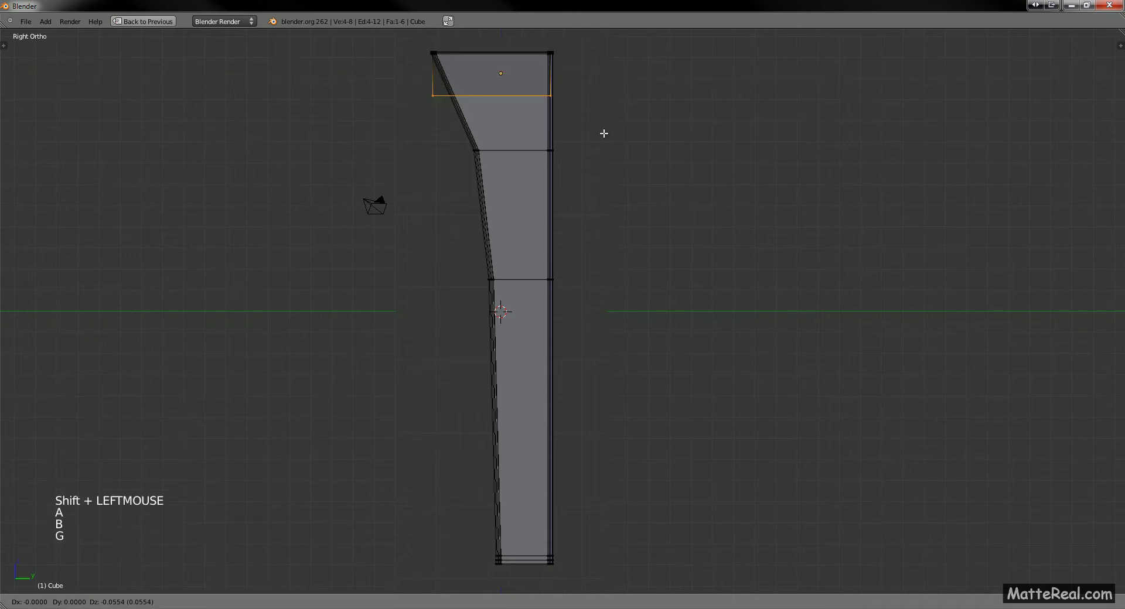
middle_click(598, 191)
left_click(615, 150, "shift")
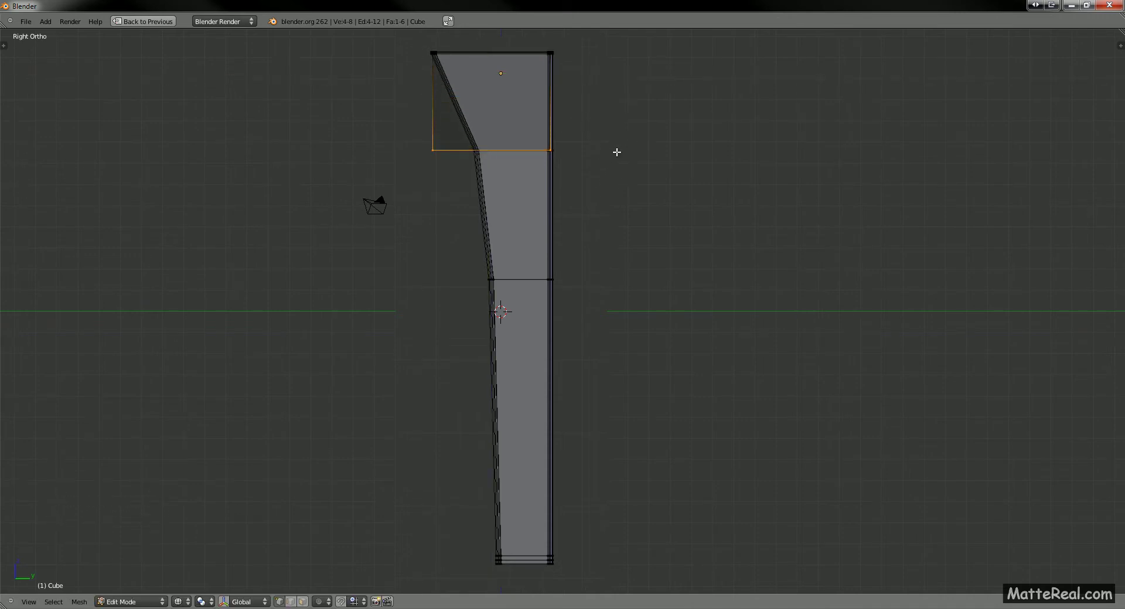
- Try moving the block's lower-left vertices inward along Y onto the blueprint outline, and undo the move
mouse_move(616, 150)
middle_mouse_down("shift")
mouse_move(604, 163)
mouse_move(620, 162)
middle_mouse_up("shift")
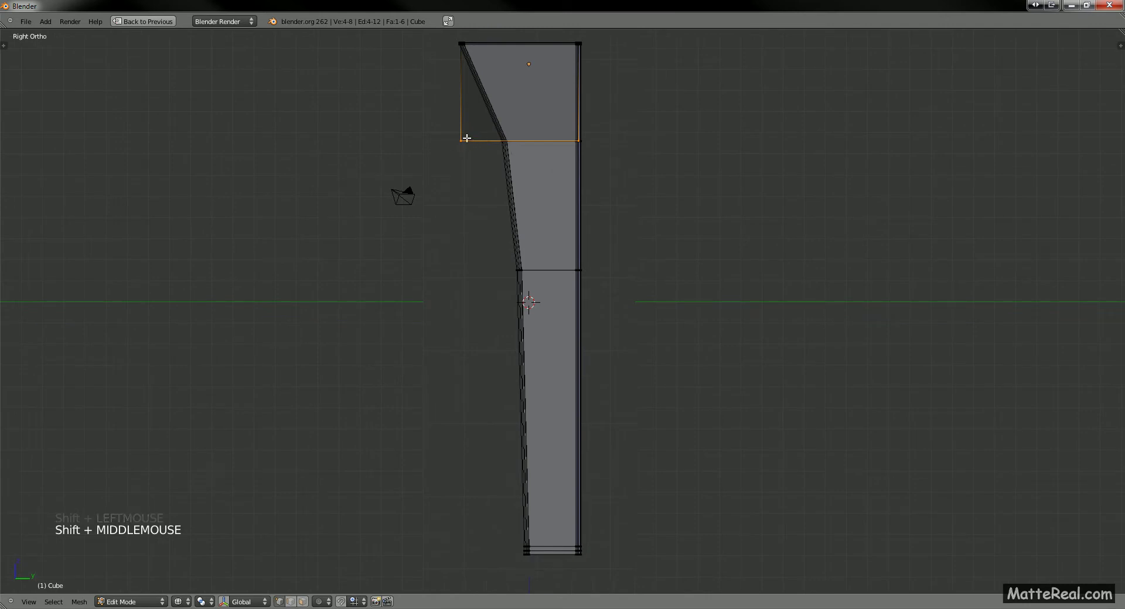
middle_click_drag(495, 156, 500, 191, "shift")
key("a")
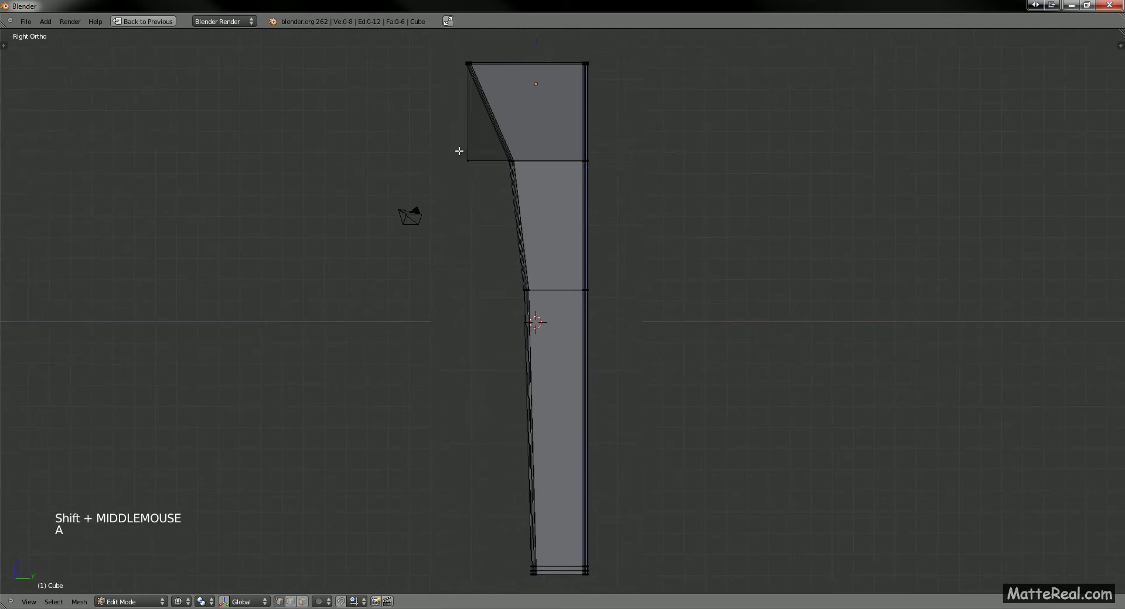
key("b")
left_click_drag(456, 147, 481, 170)
key("g")
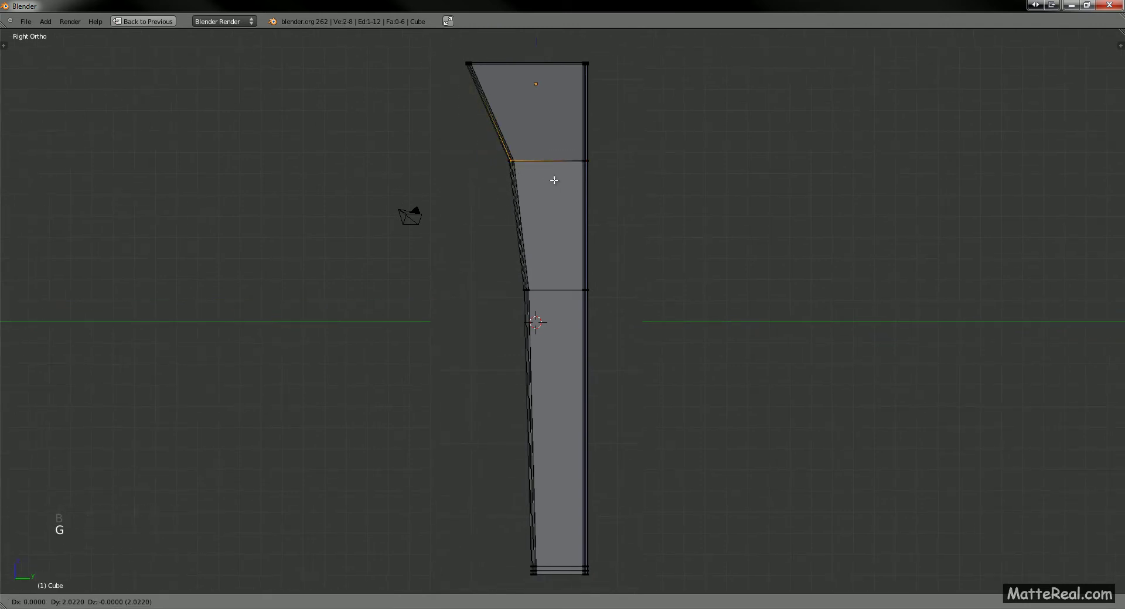
key("y")
left_click(553, 181)
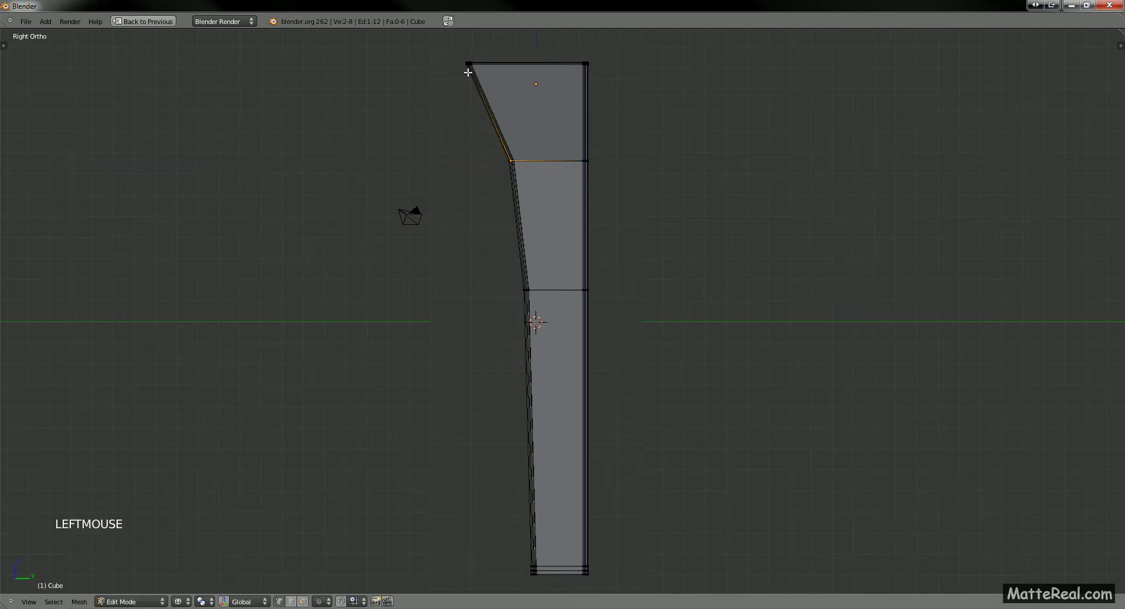
key("ctrl+z")
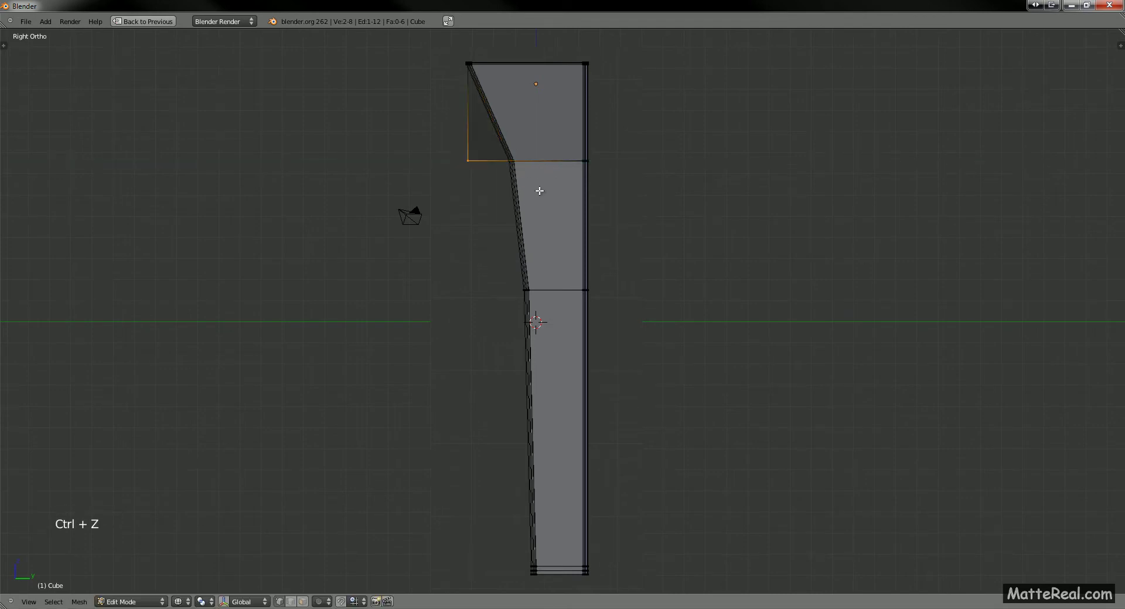
- Extrude the block's bottom face down to the blueprint's second horizontal line, and again to the foot of the leg
mouse_move(535, 188)
middle_mouse_down("shift")
mouse_move(533, 206)
mouse_move(513, 187)
middle_mouse_up("shift")
key("a")
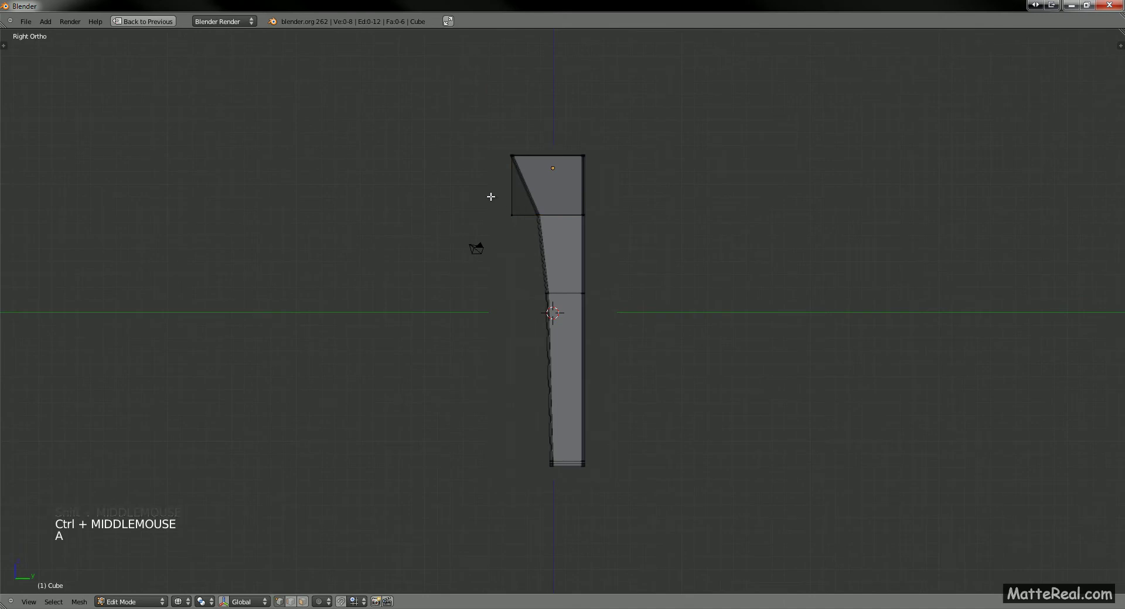
key("b")
left_click_drag(492, 196, 625, 243)
key("e")
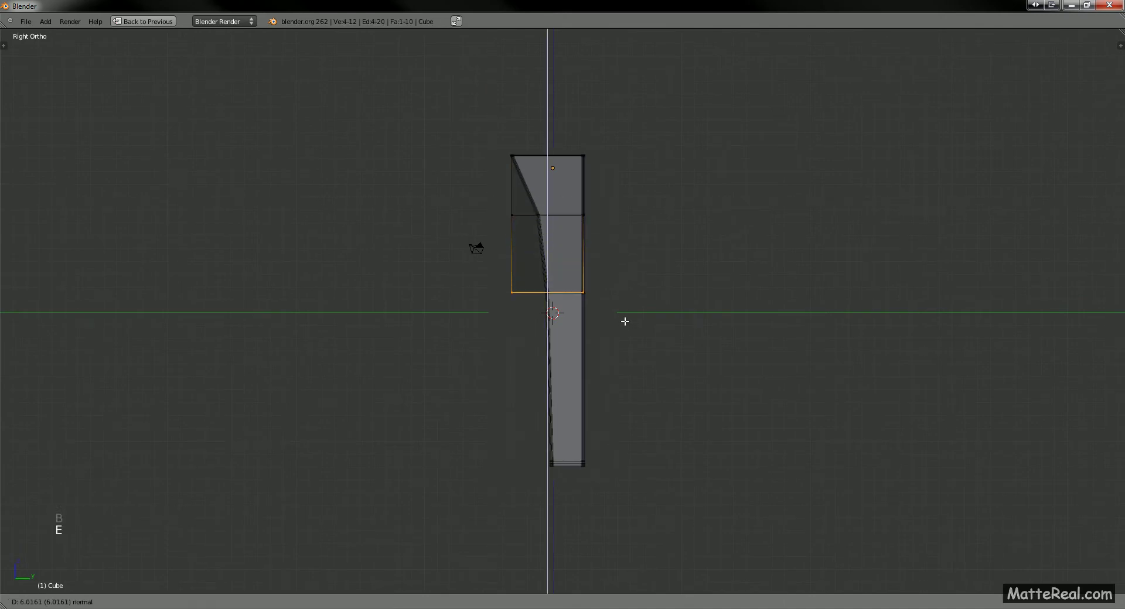
left_click(630, 316, "shift")
key("e")
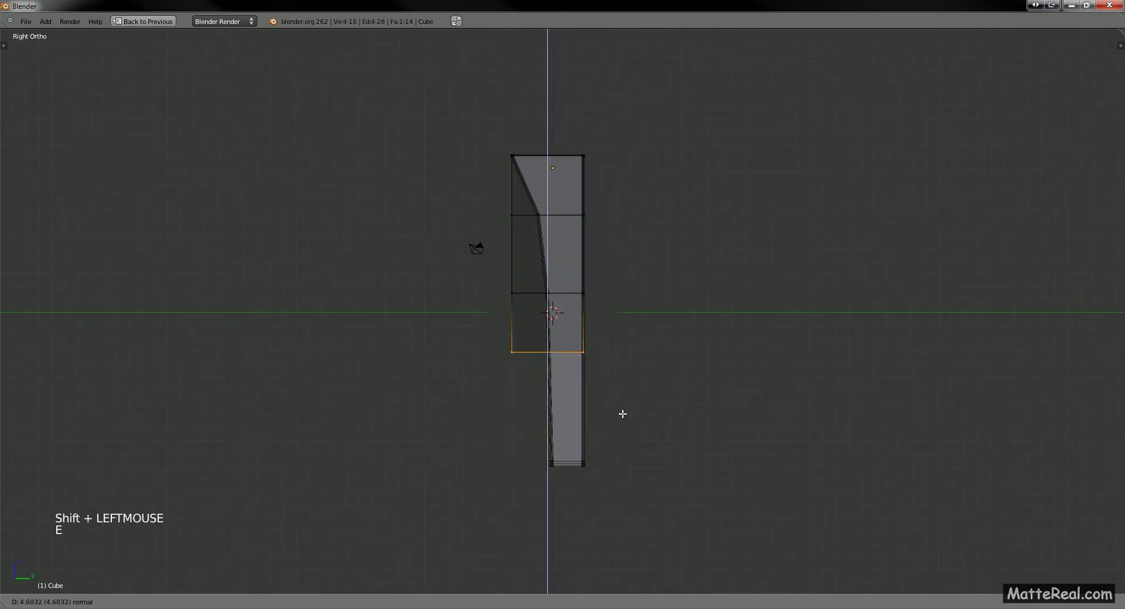
left_click(635, 478, "shift")
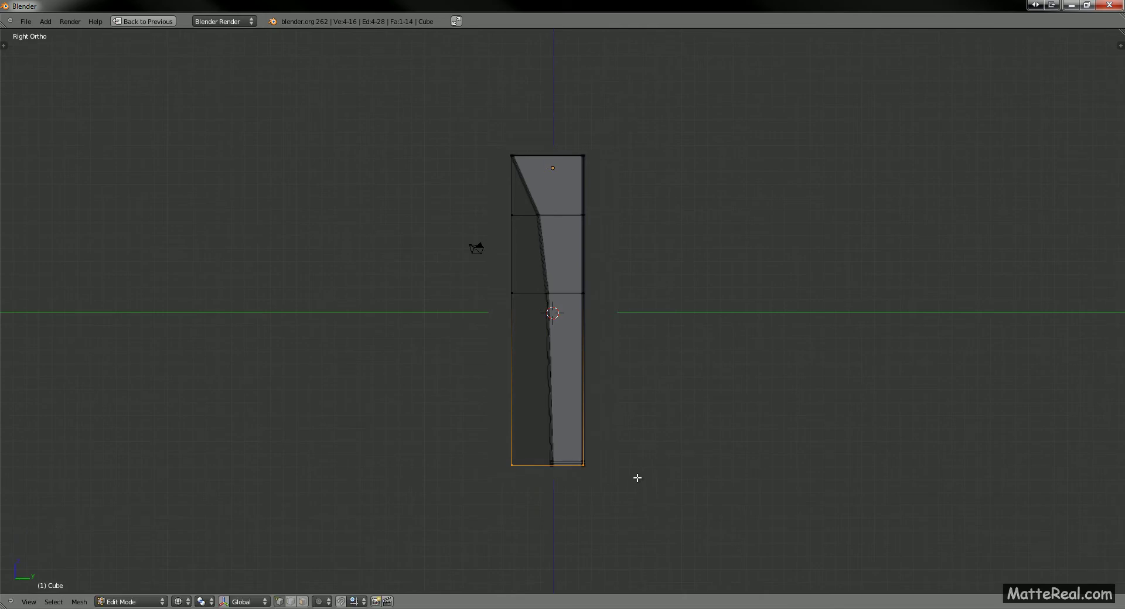
- Restrict the side-view blueprint background image to the Right view only
key("KP_7")
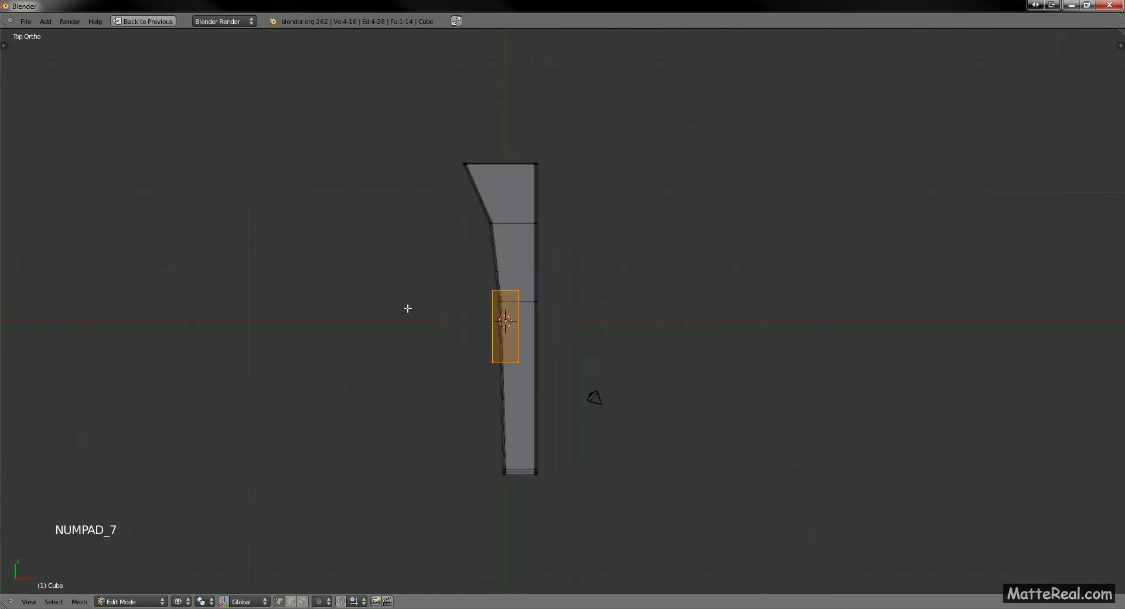
middle_click_drag(543, 317, 549, 289, "shift")
key("n")
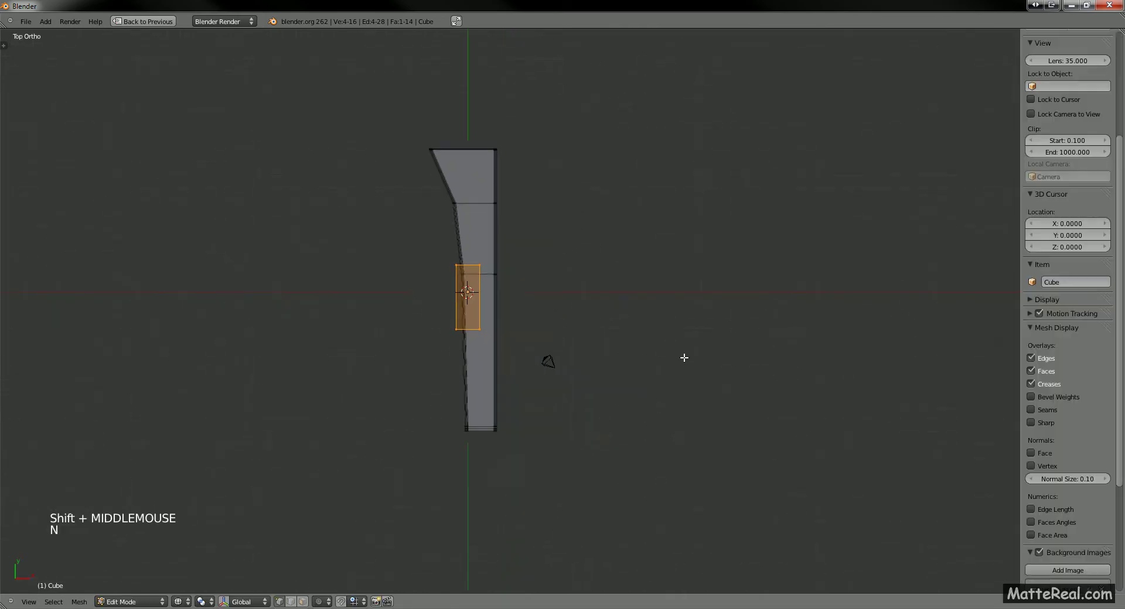
middle_click_drag(1052, 535, 1083, 497)
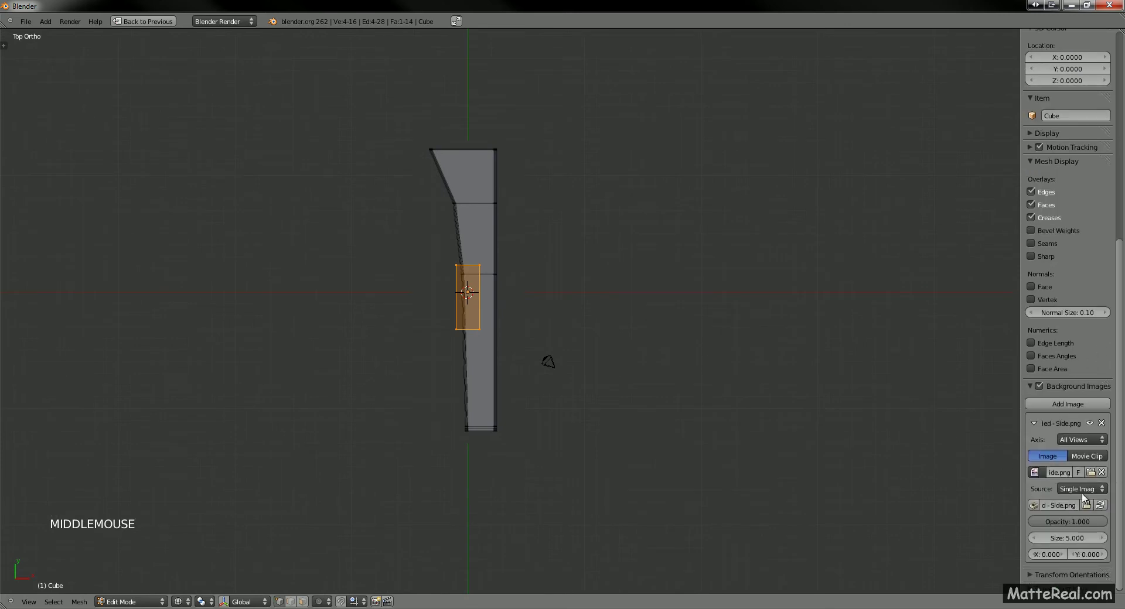
left_click(1084, 491)
left_click(1081, 440)
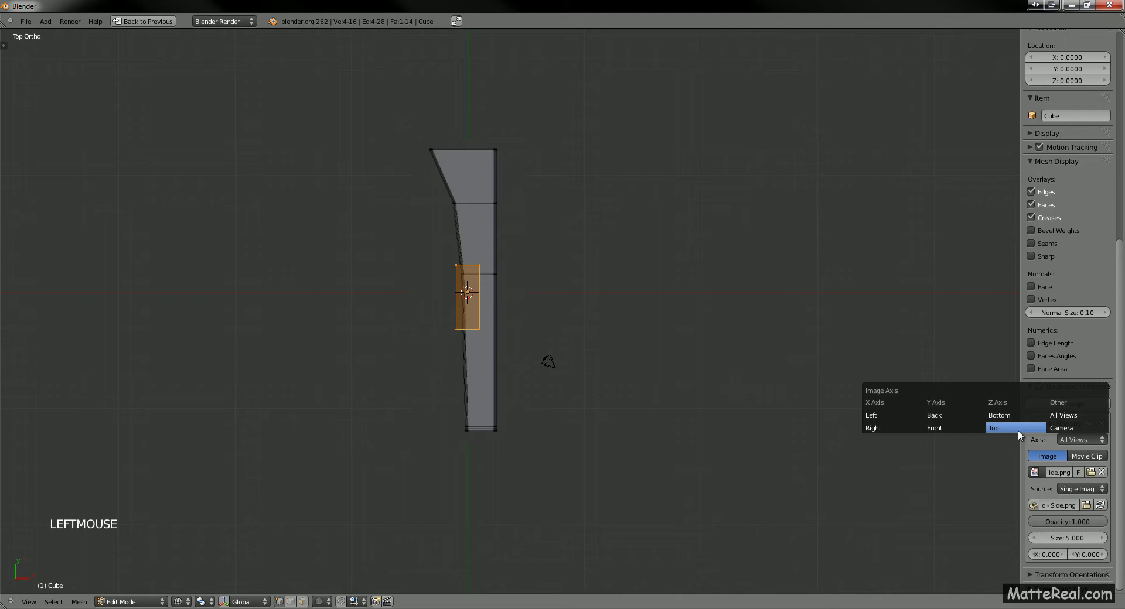
left_click(901, 429)
key("n")
- Try moving the two front vertices at the block's first horizontal division inward onto the blueprint outline
mouse_move(542, 308)
middle_mouse_down("shift")
mouse_move(537, 283)
mouse_move(527, 367)
mouse_move(513, 306)
middle_mouse_up("shift")
key("z")
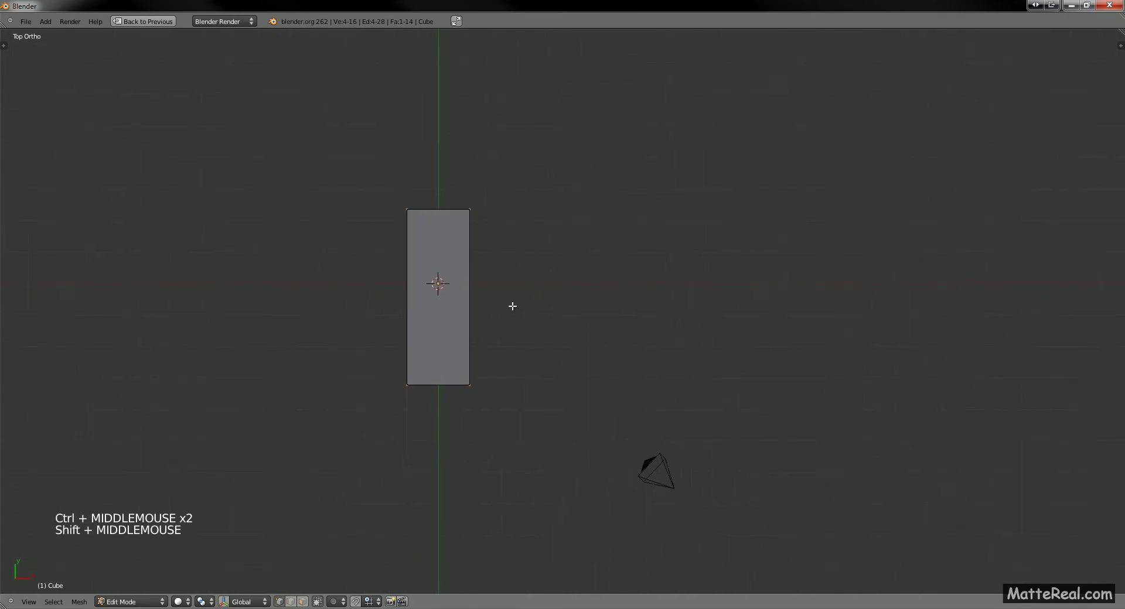
key("z")
key("a")
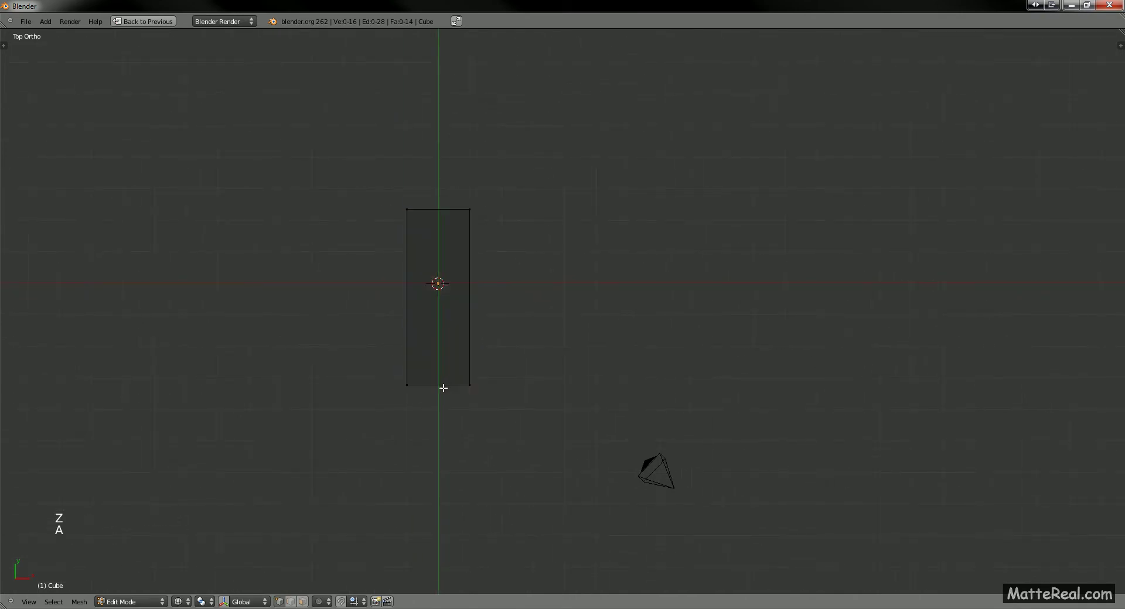
middle_click_drag(450, 363, 401, 181)
key("b")
left_click_drag(392, 93, 469, 168)
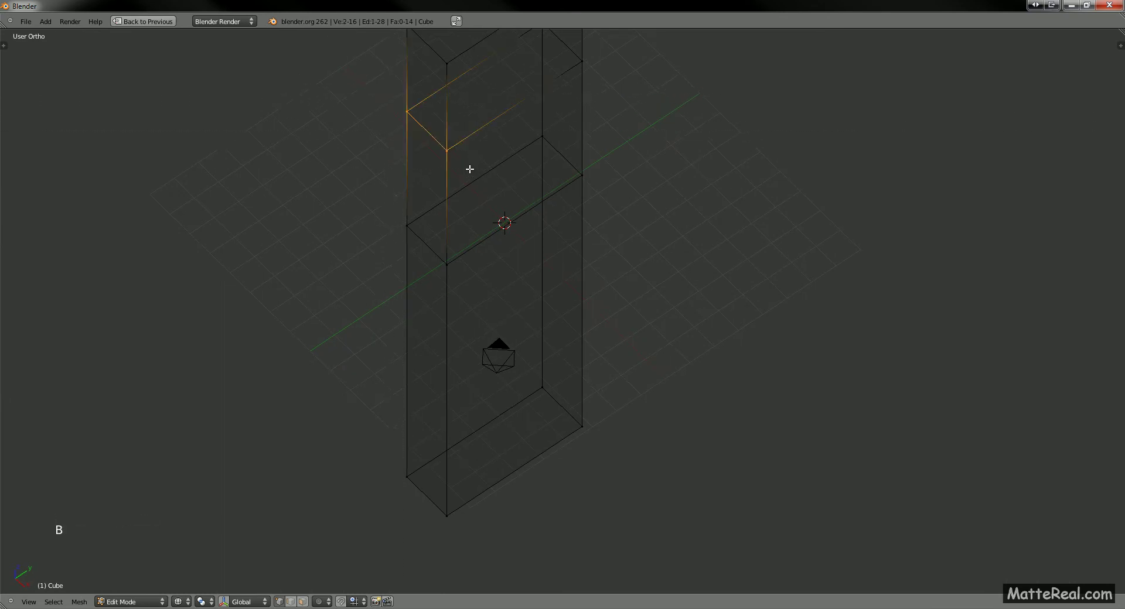
key("KP_3")
middle_click_drag(469, 170, 474, 337, "shift")
key("g")
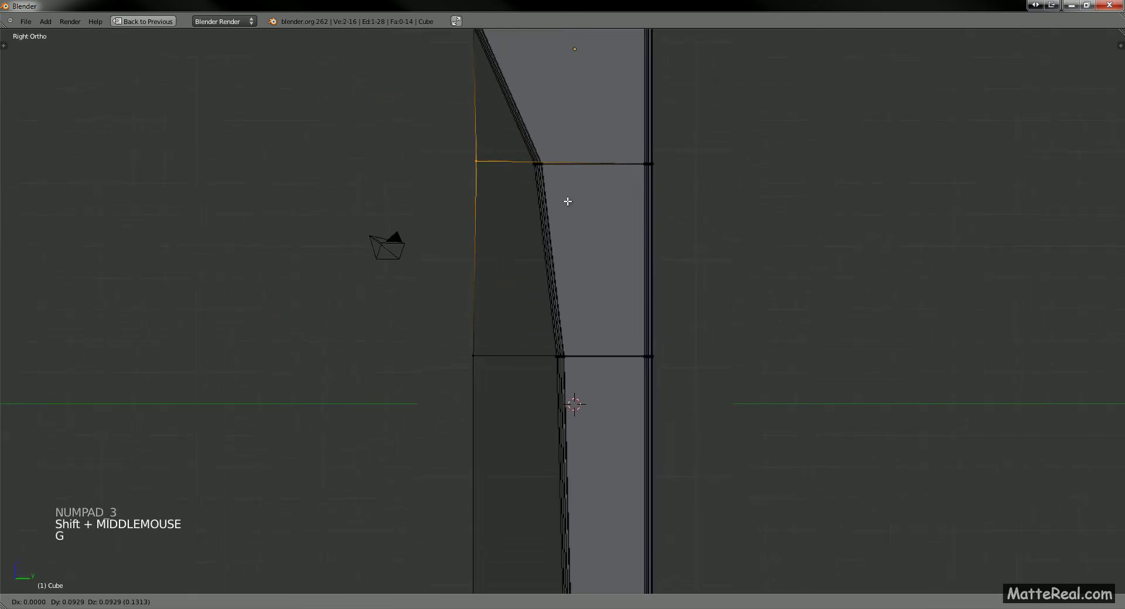
left_click(631, 212)
- Select all vertices along the block's front side in the wireframe top view
key("KP_7")
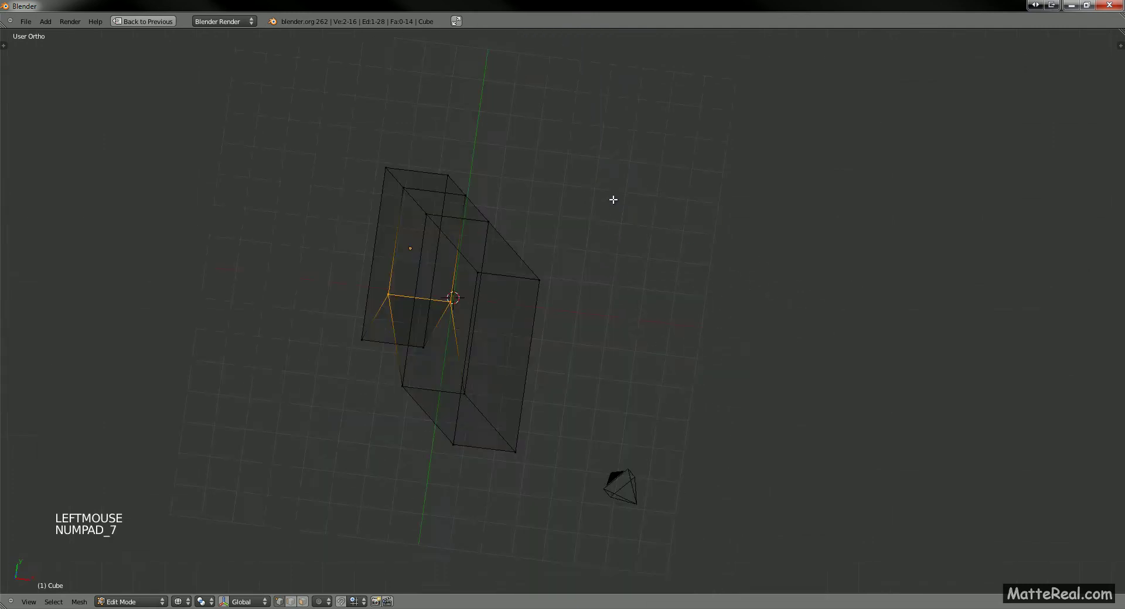
key("z")
mouse_move(471, 313)
middle_mouse_down("shift")
mouse_move(487, 290)
mouse_move(466, 392)
middle_mouse_up("shift")
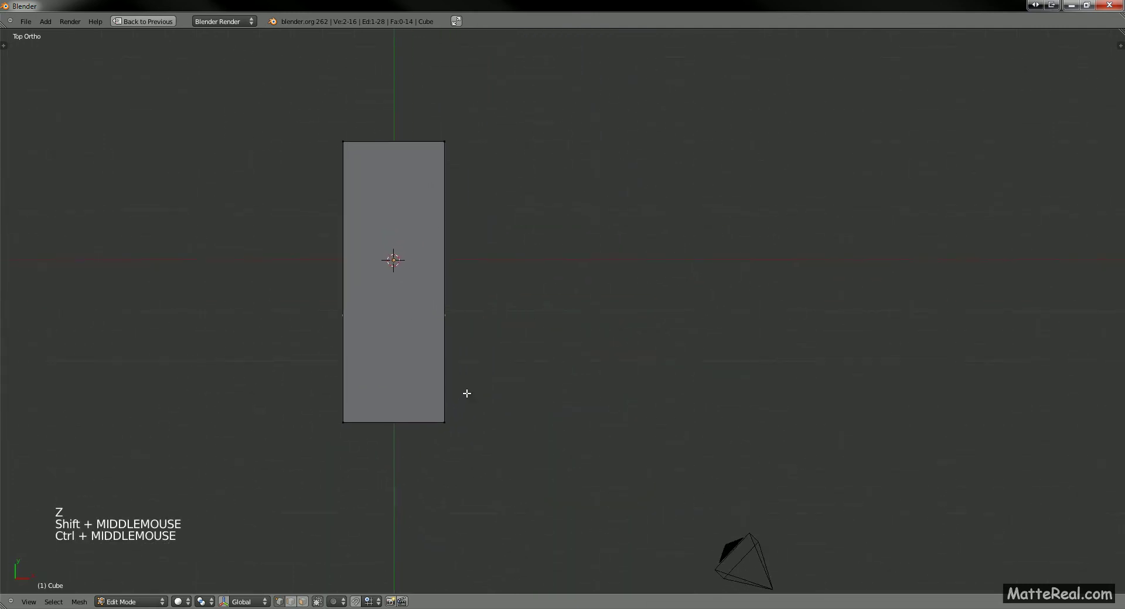
key("z")
key("a")
key("b")
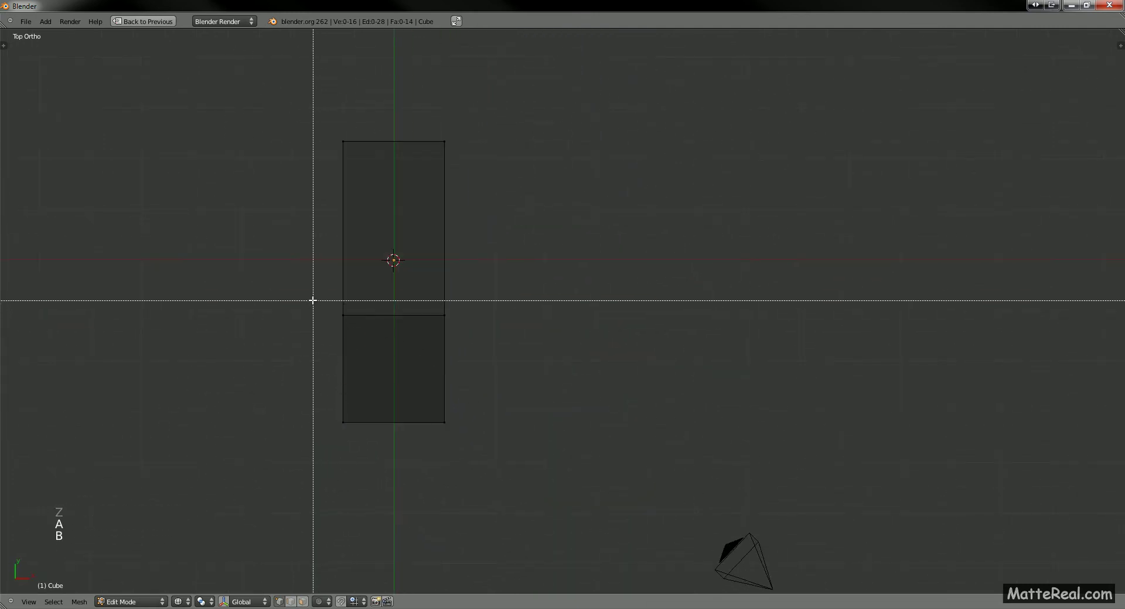
left_click_drag(309, 301, 477, 447)
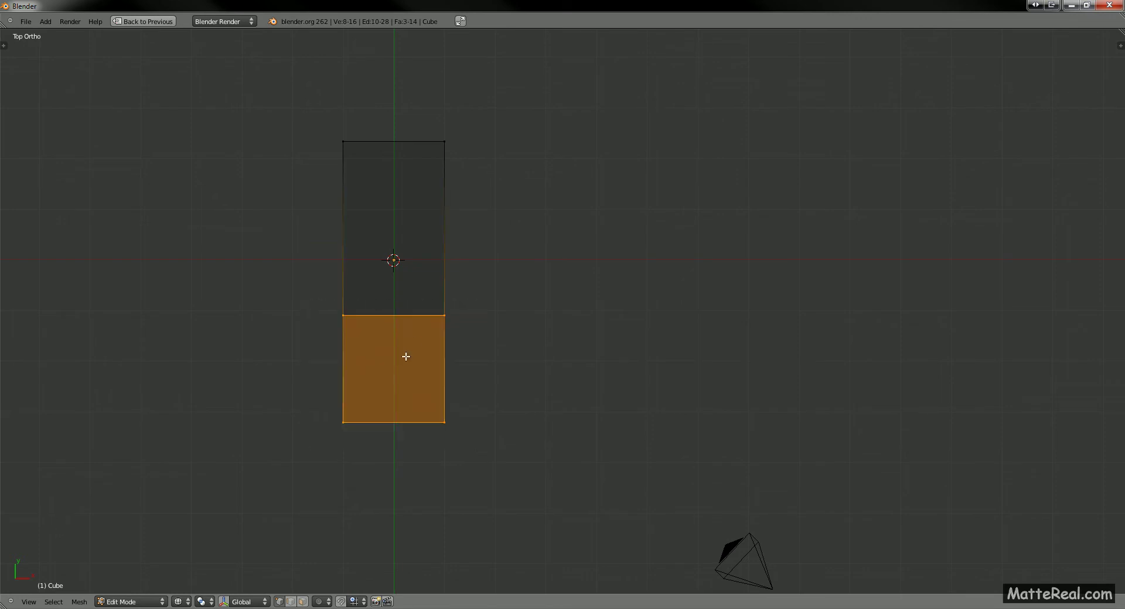
- Inspect the selected front in solid shading, and undo the selection and the inward vertex move
middle_click_drag(404, 356, 350, 329)
key("z")
middle_click_drag(445, 309, 444, 231, "ctrl")
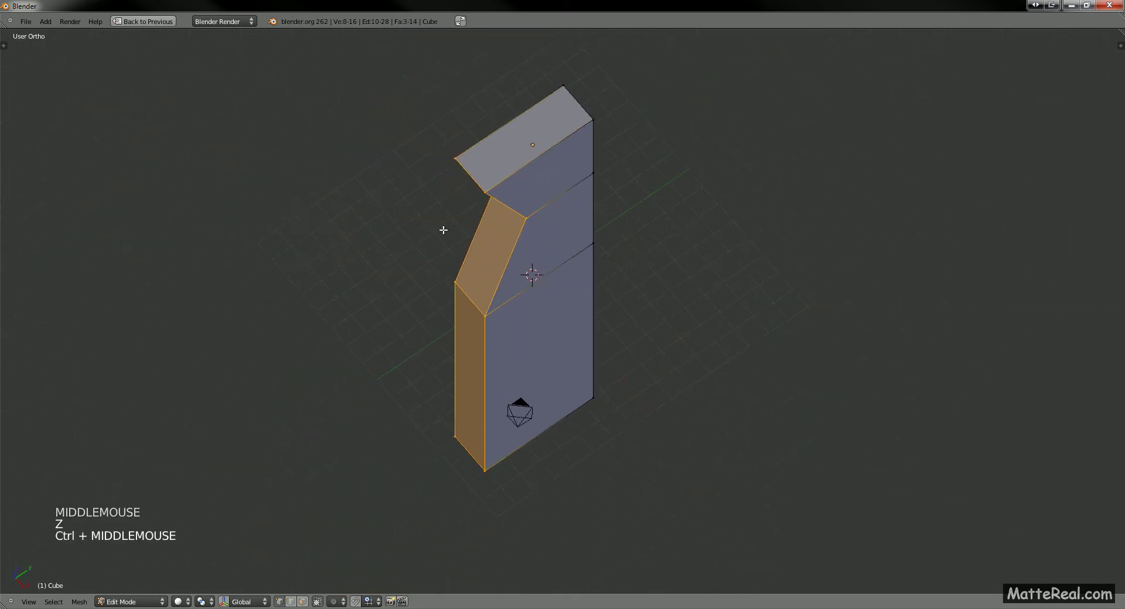
key("ctrl+z")
key("ctrl+z")
key("ctrl+z")
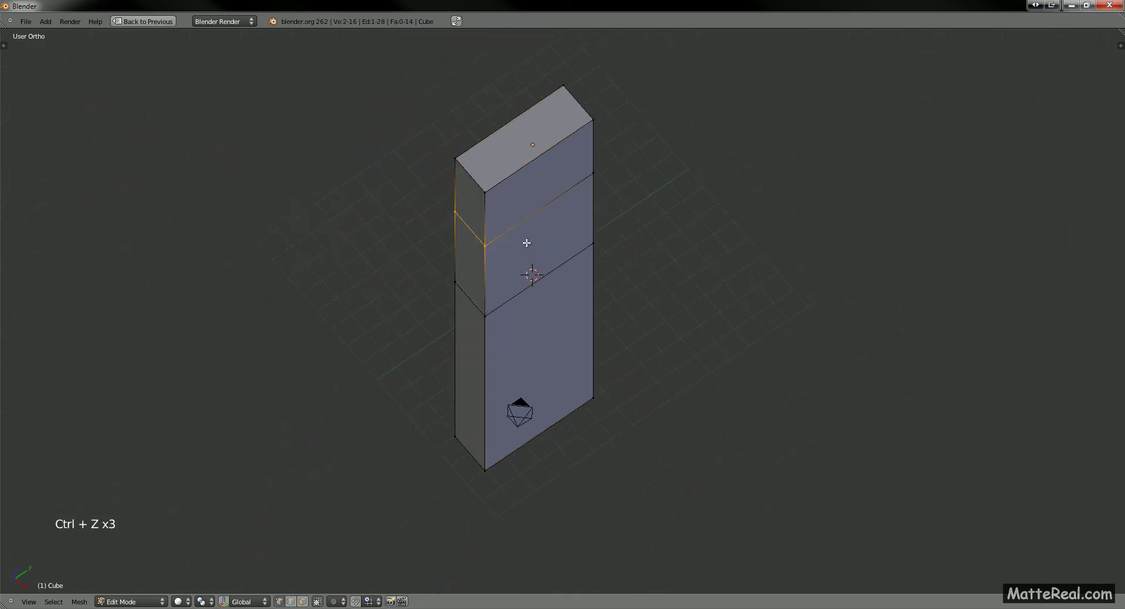
key("KP_7")
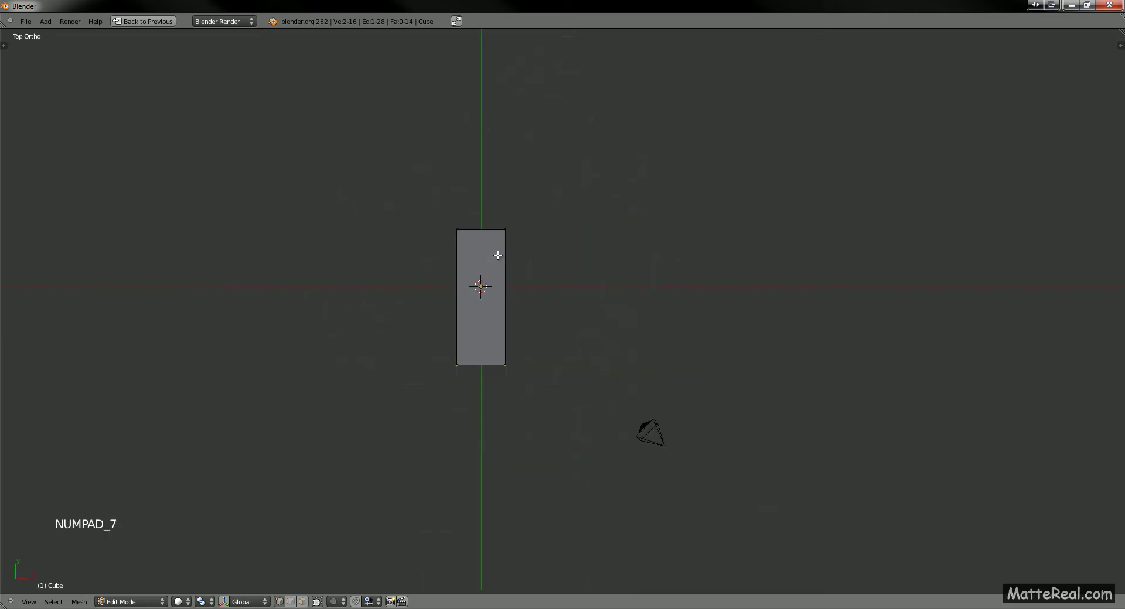
middle_click_drag(530, 364, 515, 398, "ctrl")
middle_click_drag(516, 398, 560, 346, "ctrl")
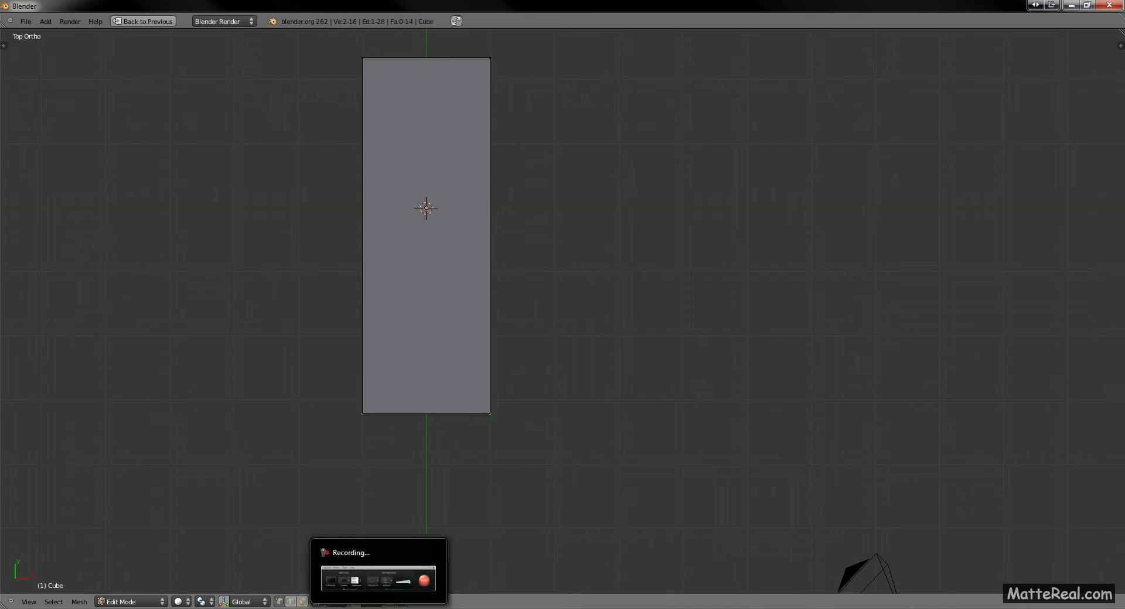
left_click(371, 579)
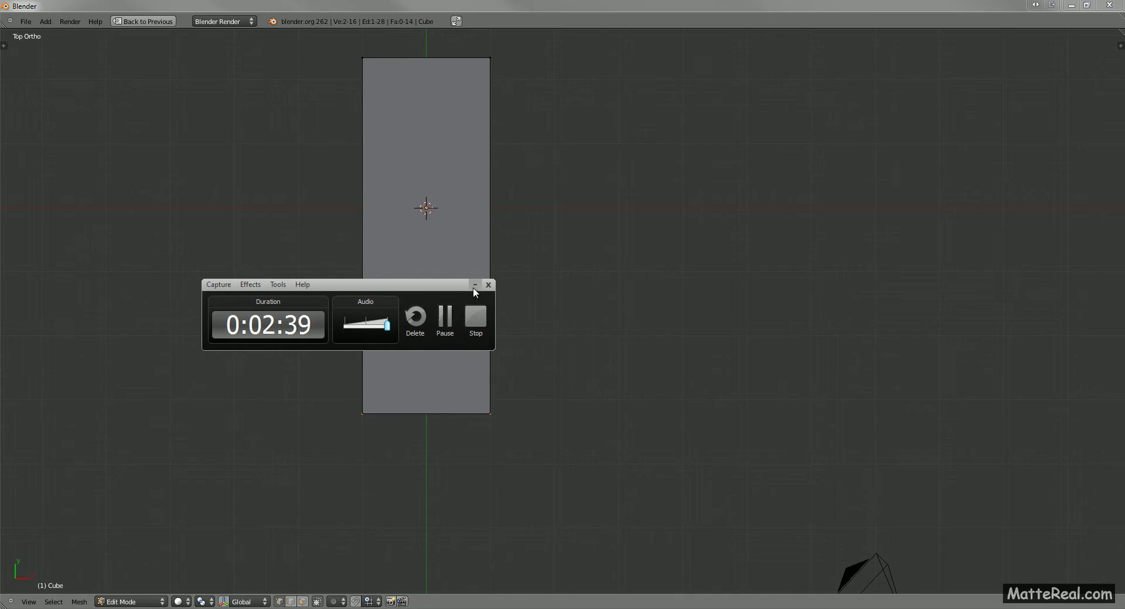
left_click(445, 319)
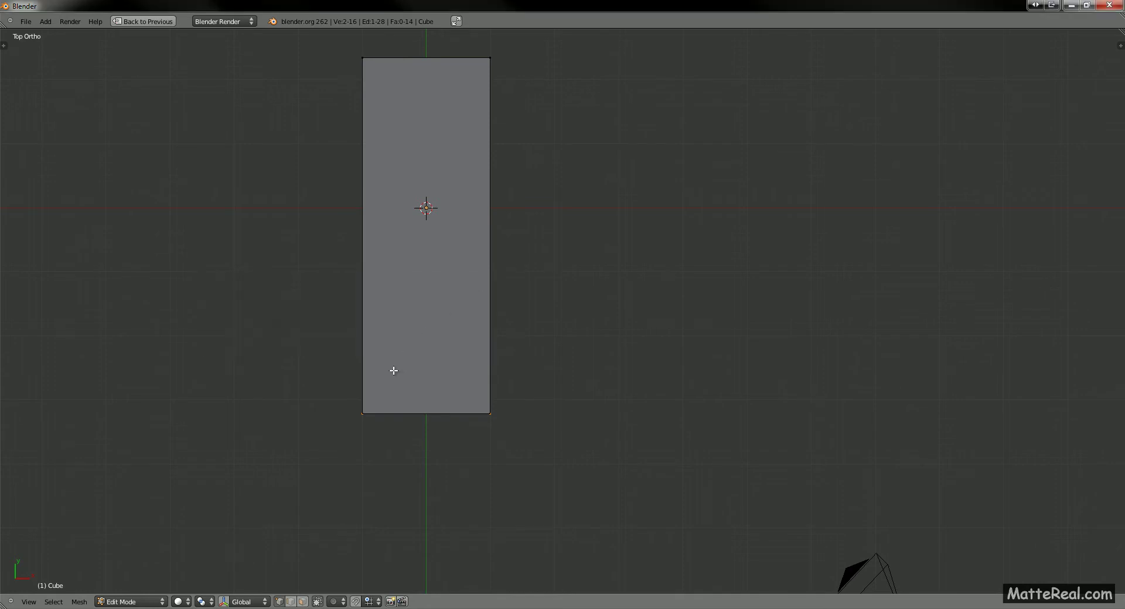
- Add eight evenly spaced vertical loop cuts across the block's width in the wireframe top view
key("z")
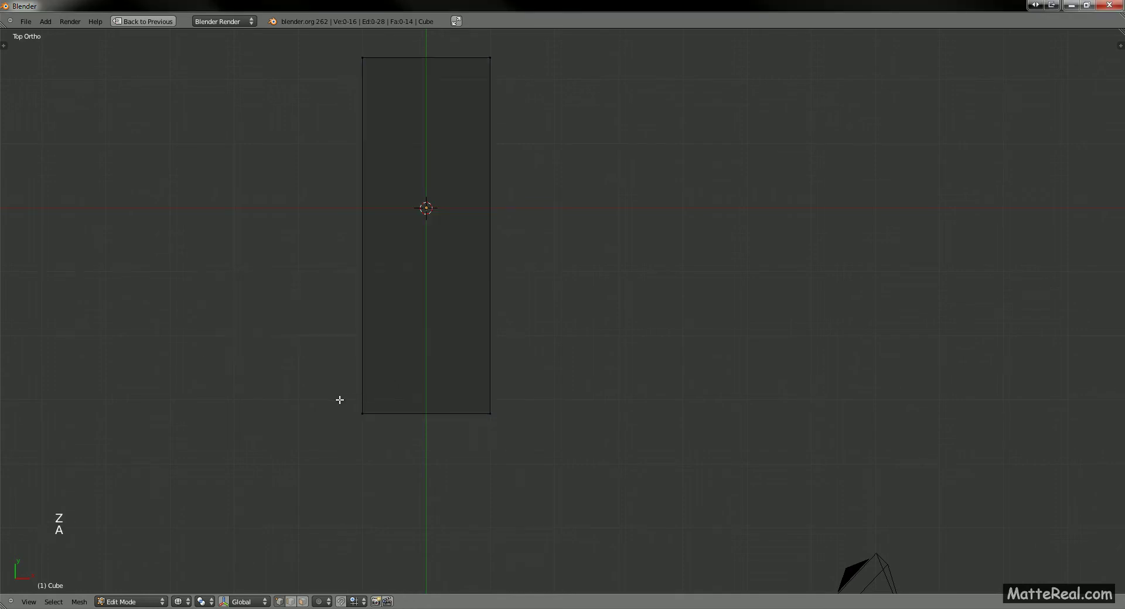
key("b")
left_click_drag(322, 394, 530, 464)
key("a")
middle_click_drag(374, 403, 425, 407, "shift")
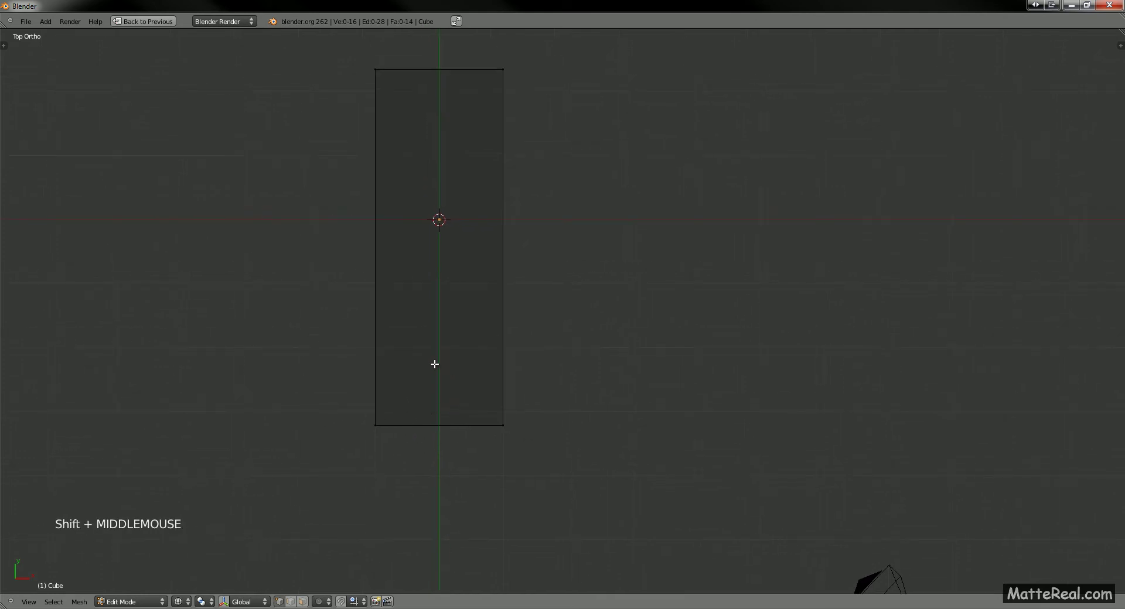
key("ctrl+r")
scroll(442, 417, "up", 7)
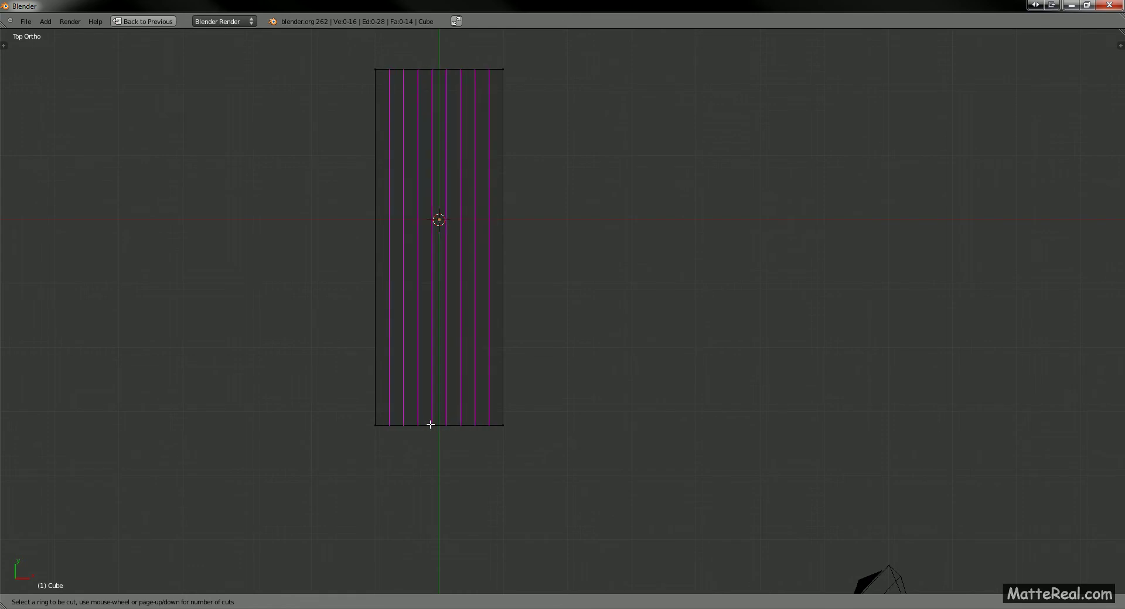
scroll(466, 412, "down", 1)
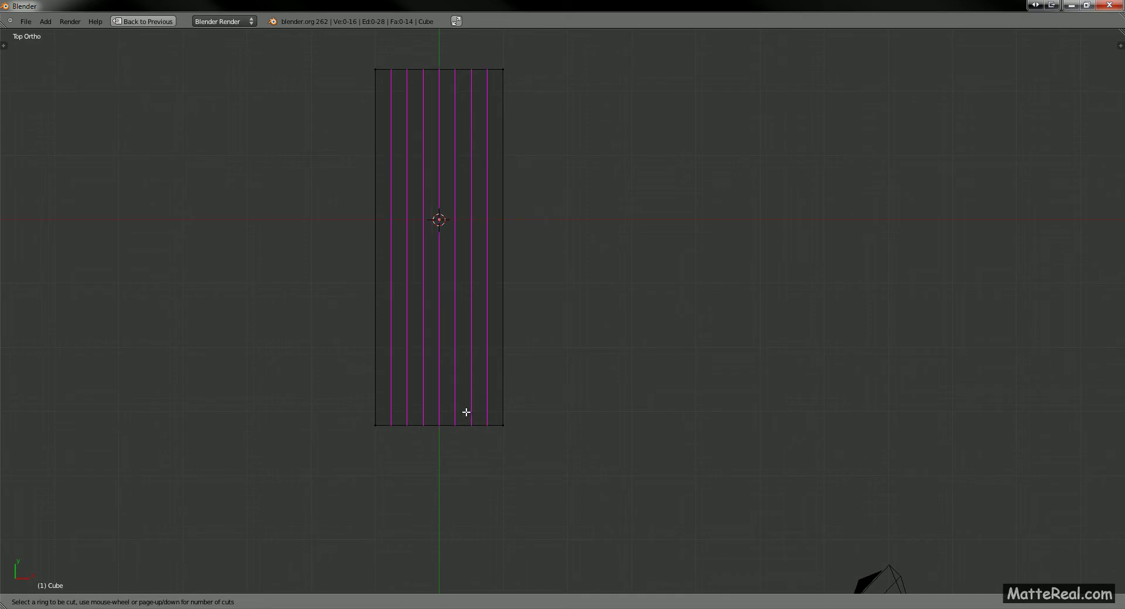
scroll(466, 412, "up", 1)
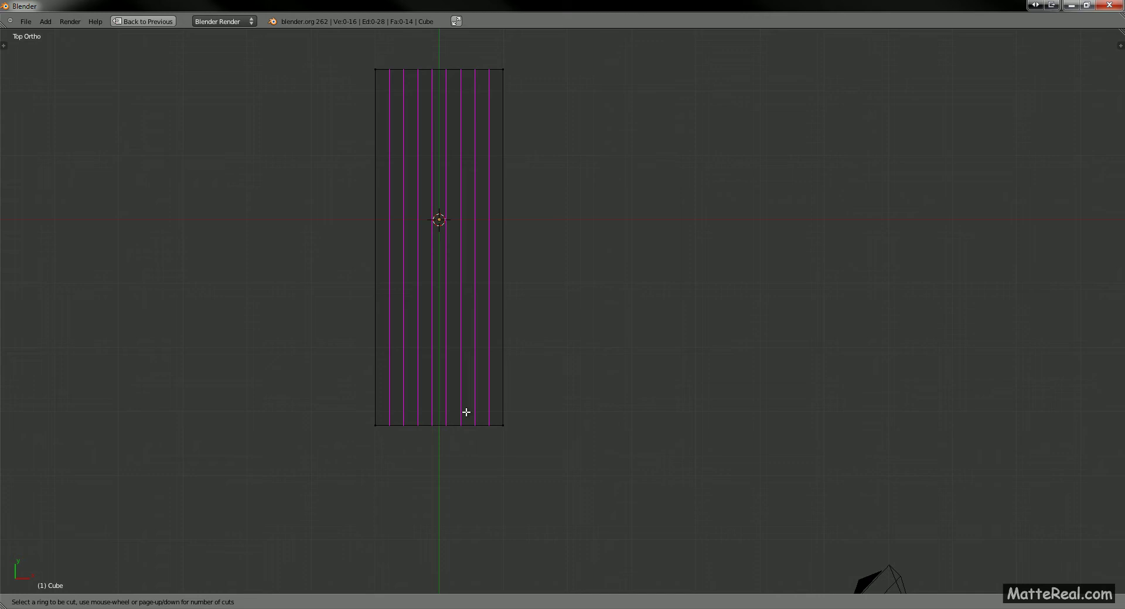
left_click(466, 412)
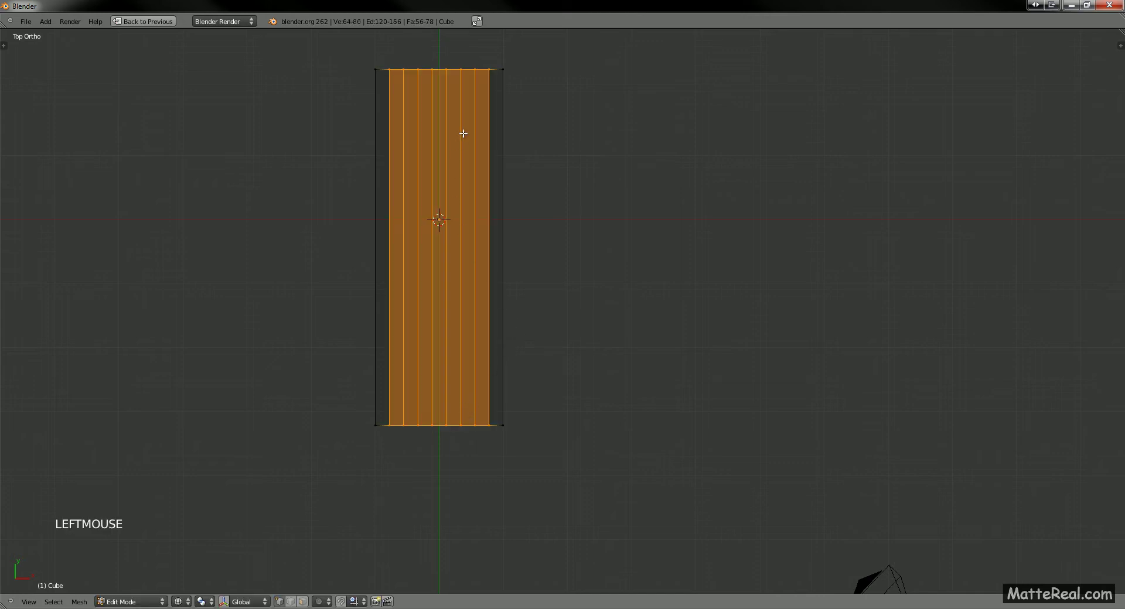
- Switch the cut block to solid shading and clear the selection
key("z")
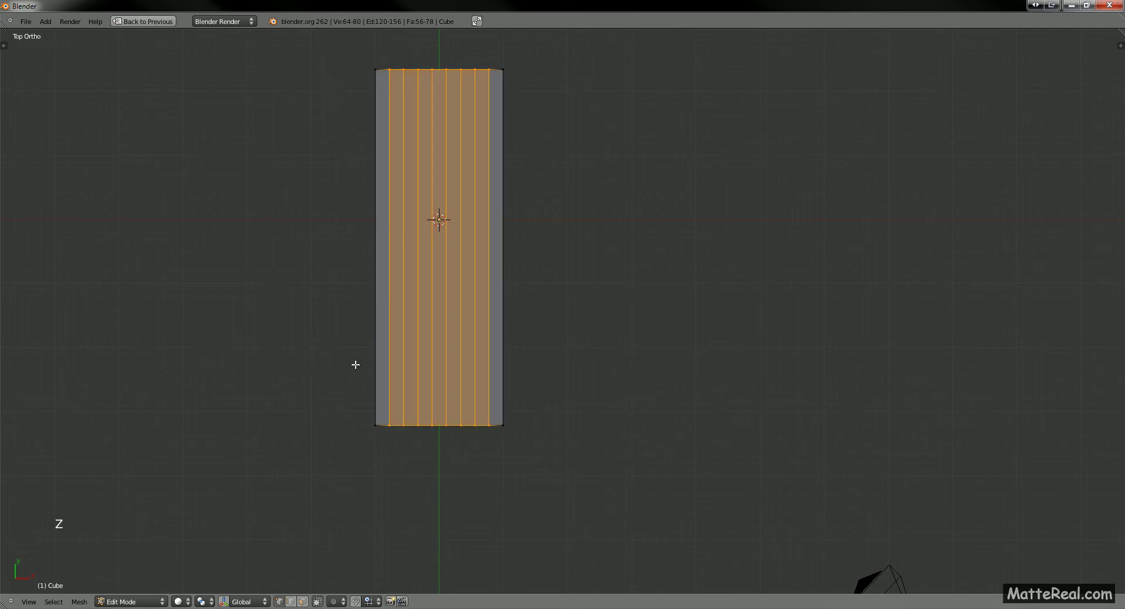
mouse_move(354, 367)
middle_mouse_down()
mouse_move(376, 319)
mouse_move(377, 334)
mouse_move(387, 273)
mouse_move(371, 301)
mouse_move(349, 294)
mouse_move(408, 325)
middle_mouse_up()
key("a")
key("KP_7")
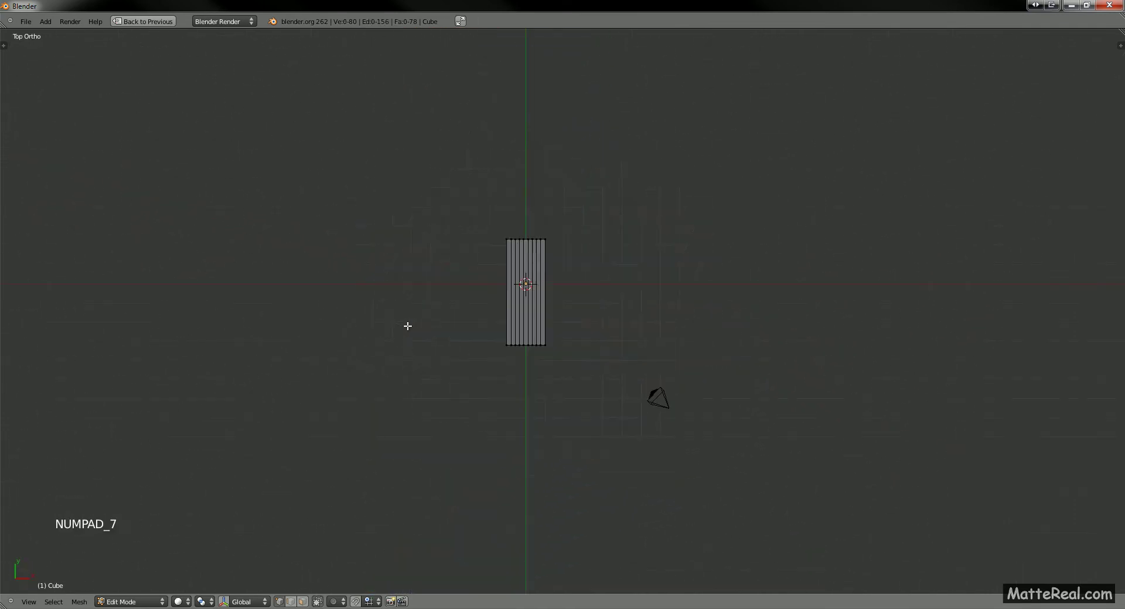
- Open the photo 8.jpg in the Reference images folder to examine the leg's front shape, and return to Blender
key("alt+Tab")
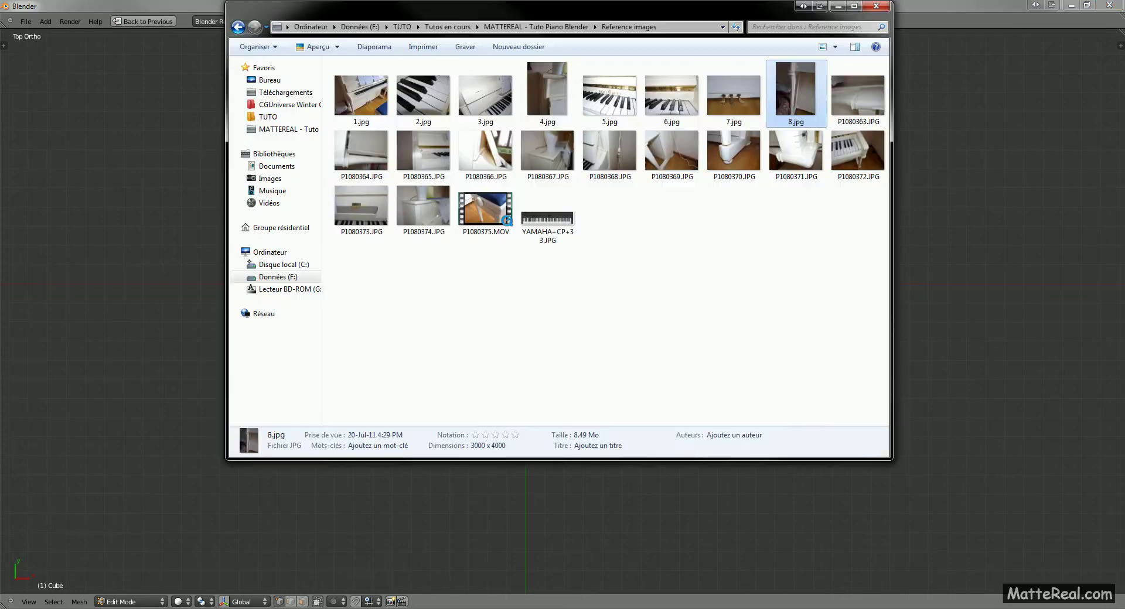
double_click(796, 95)
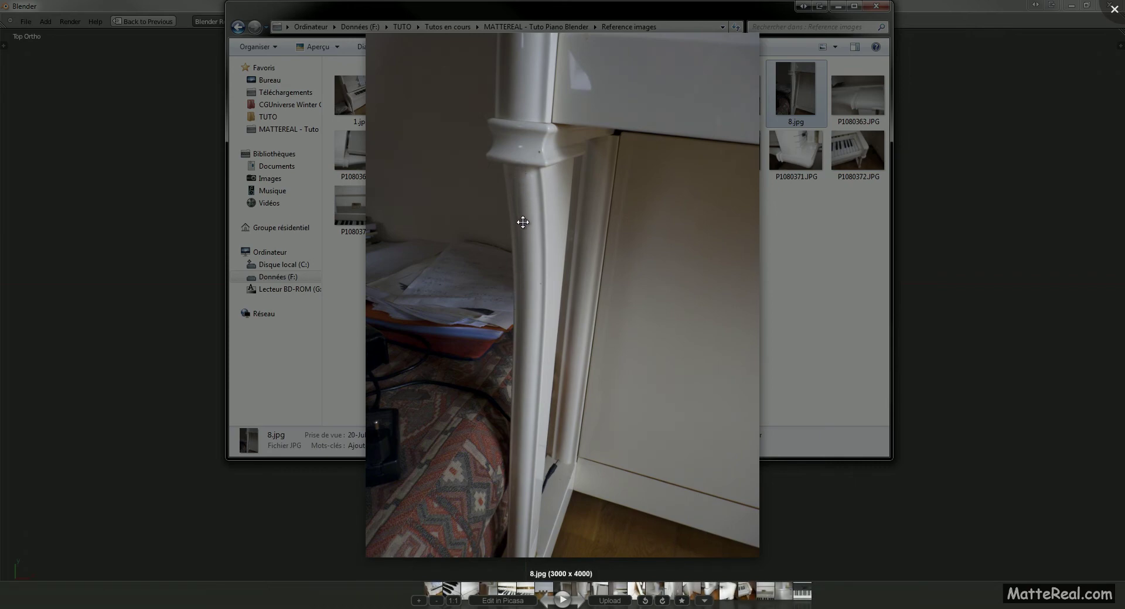
left_click(1113, 10)
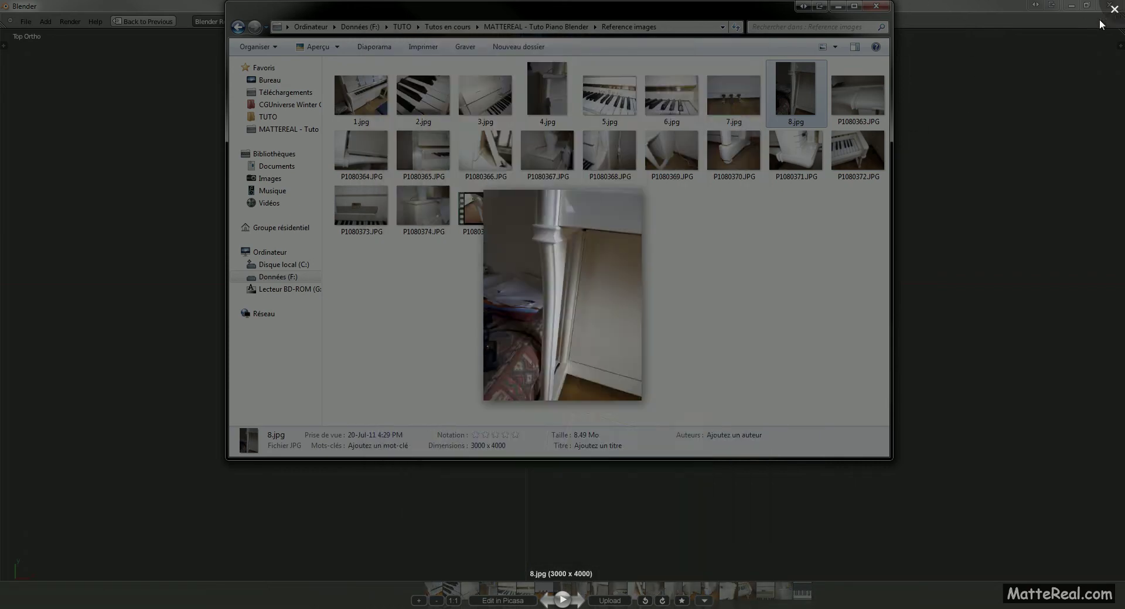
left_click(830, 170)
- Box-select the two central columns of vertices on the block's front face in the wireframe top view
middle_click_drag(540, 367, 552, 313, "ctrl")
key("z")
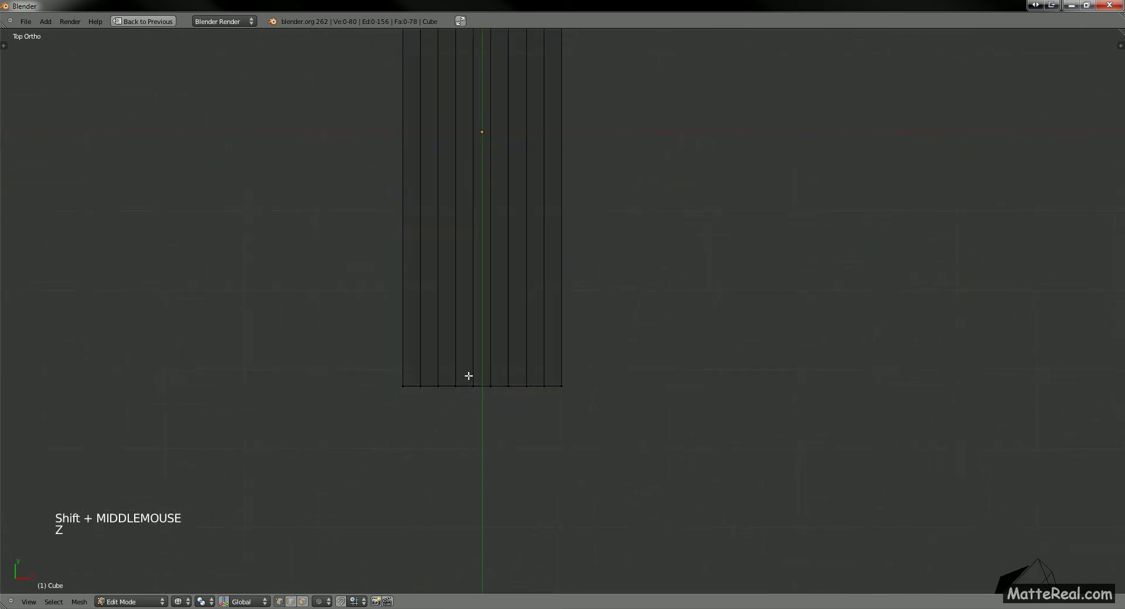
left_click(465, 373)
left_click(354, 429)
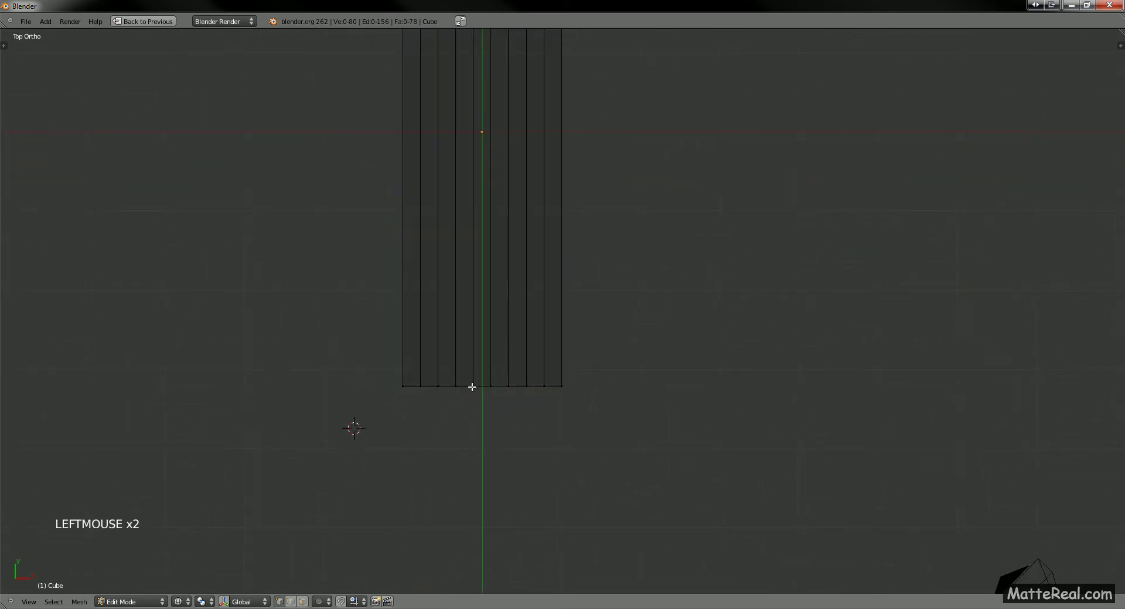
key("b")
left_click_drag(465, 377, 498, 397)
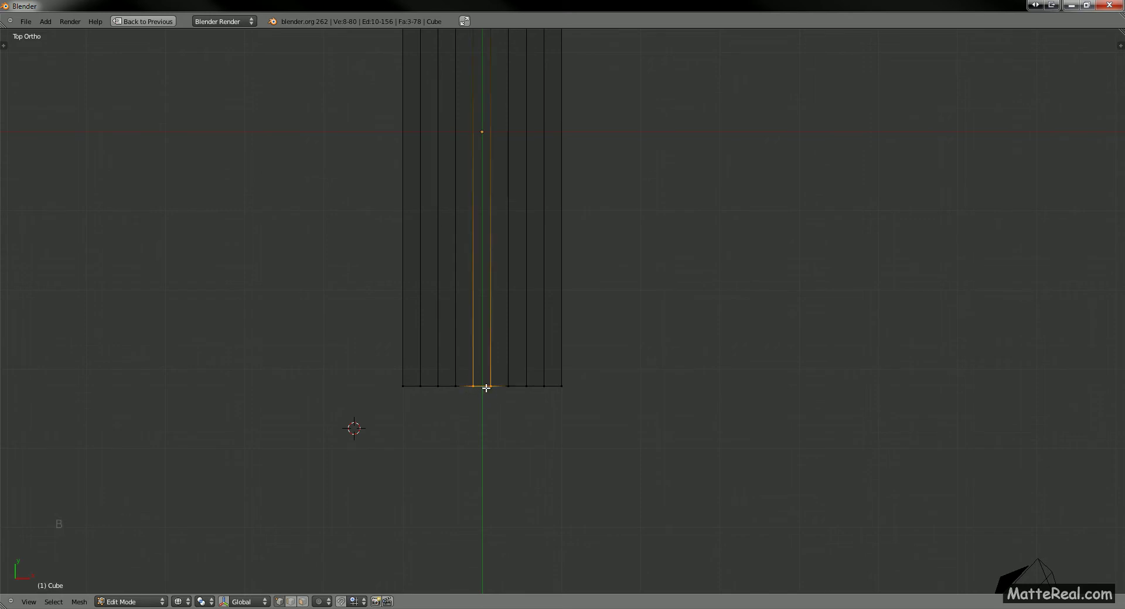
middle_click_drag(516, 381, 537, 323, "ctrl")
middle_click_drag(517, 344, 479, 387, "shift")
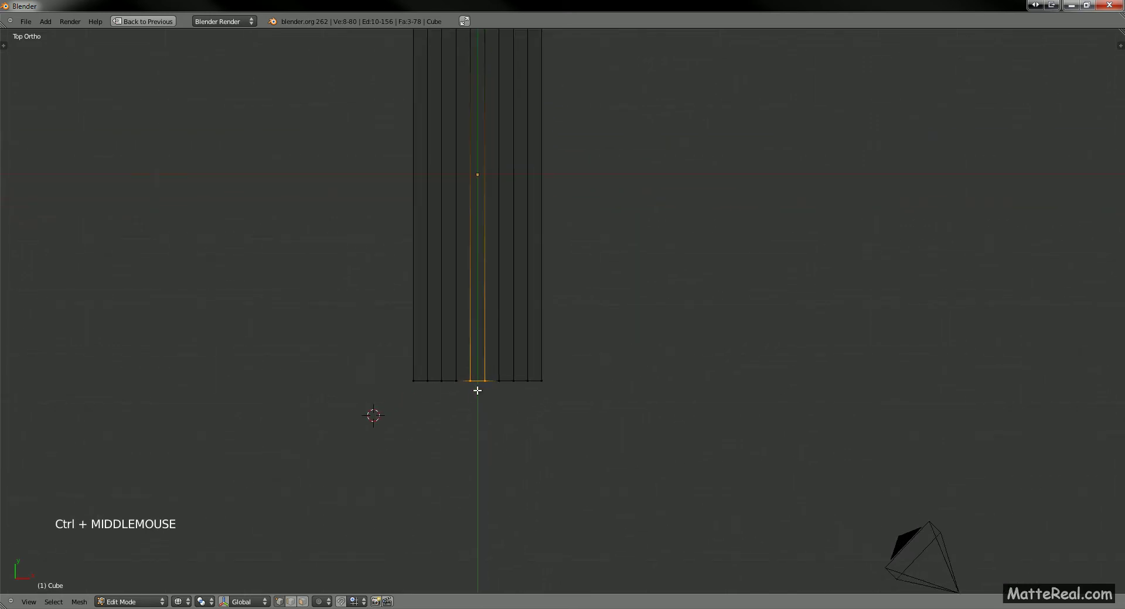
right_click(519, 351)
right_click(546, 358)
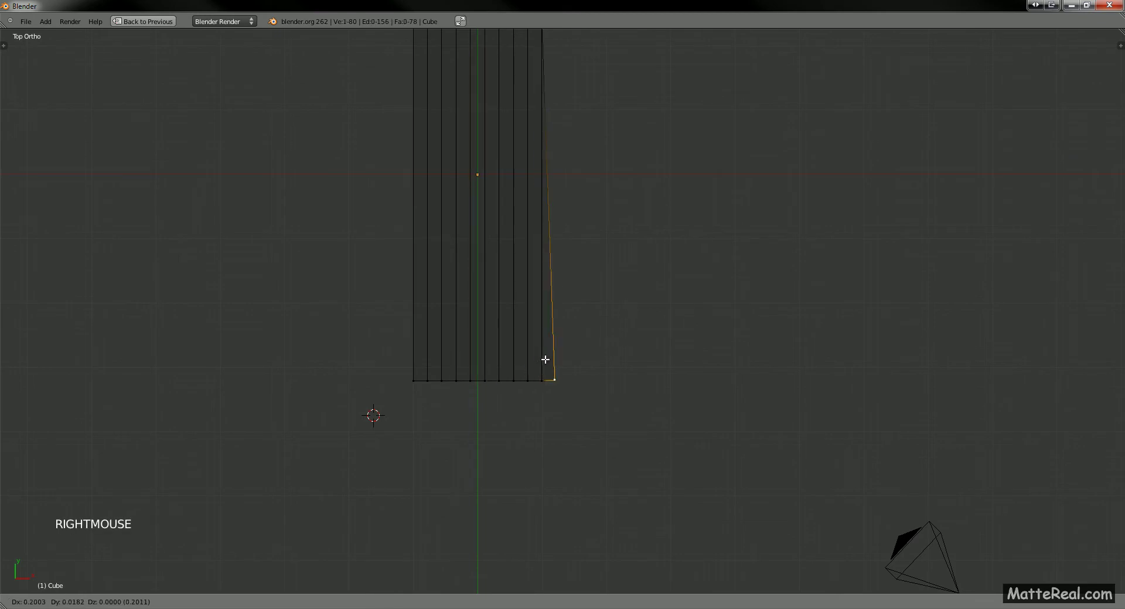
key("ctrl+z")
- Switch the block to solid shading and frame its front edge in the top view
mouse_move(531, 358)
middle_mouse_down()
mouse_move(492, 339)
mouse_move(528, 409)
mouse_move(495, 280)
mouse_move(555, 373)
middle_mouse_up()
key("z")
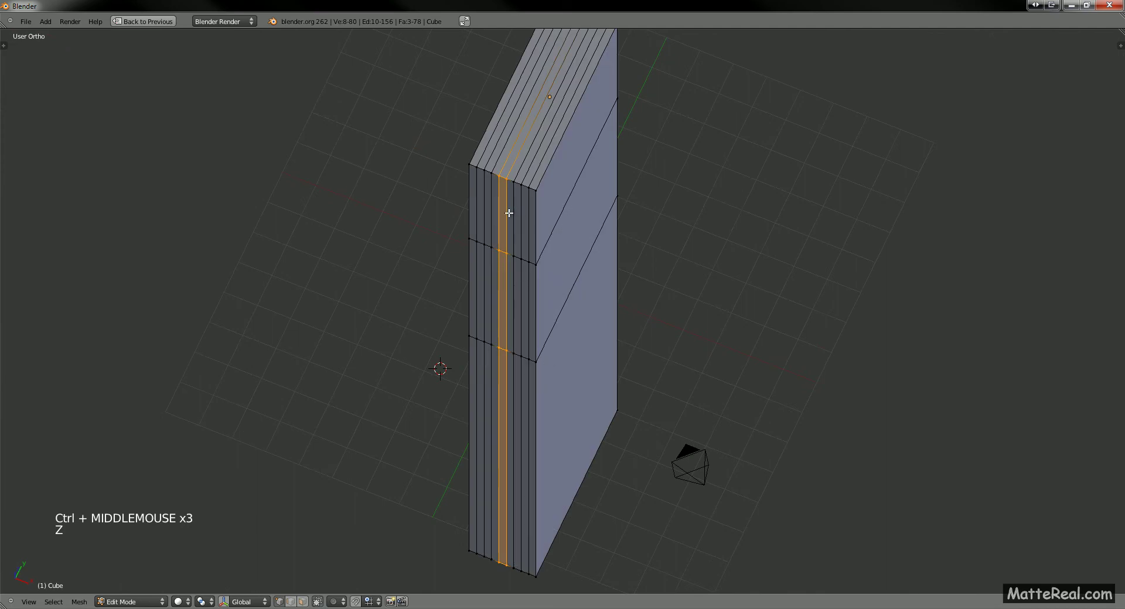
key("KP_7")
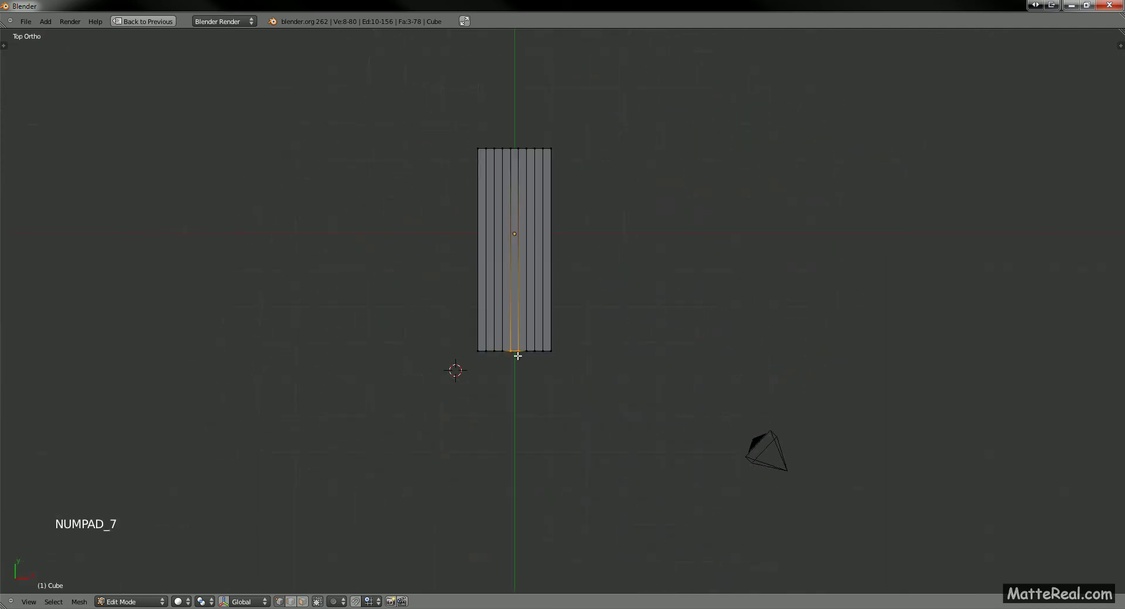
middle_click_drag(517, 356, 504, 389, "ctrl")
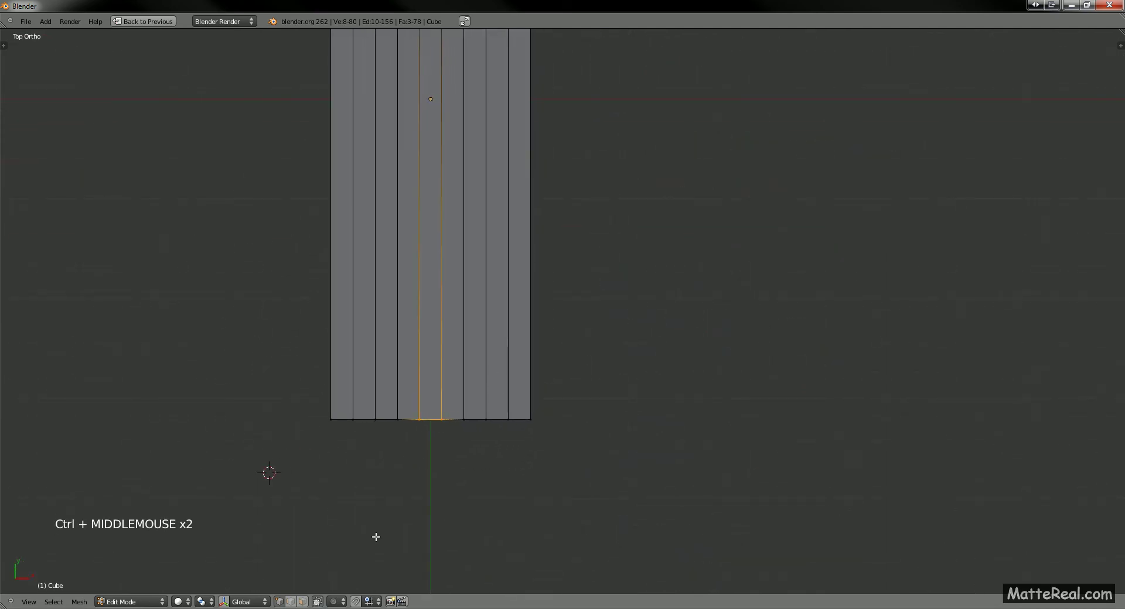
- Enable proportional editing and set its falloff to Smooth
left_click(369, 601)
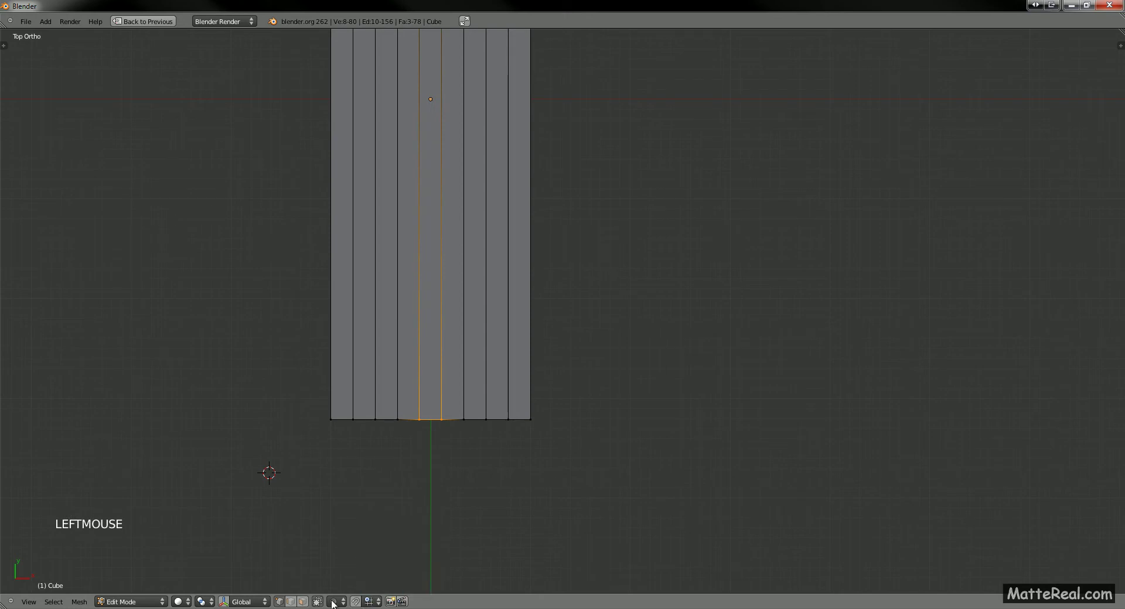
key("o")
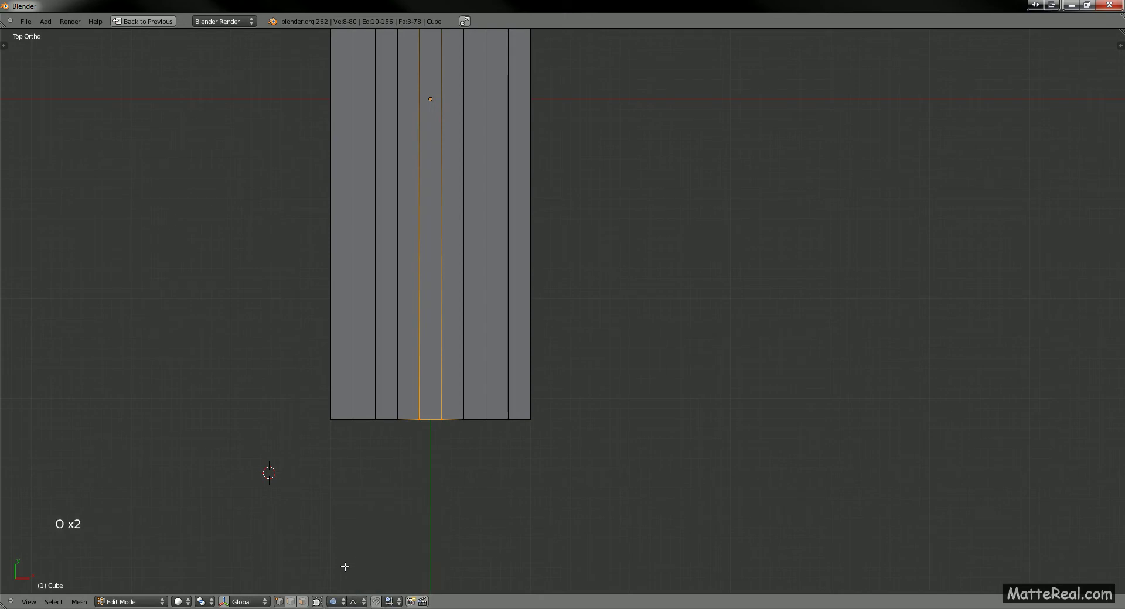
left_click(345, 567)
key("o")
key("o")
key("o")
left_click(336, 602)
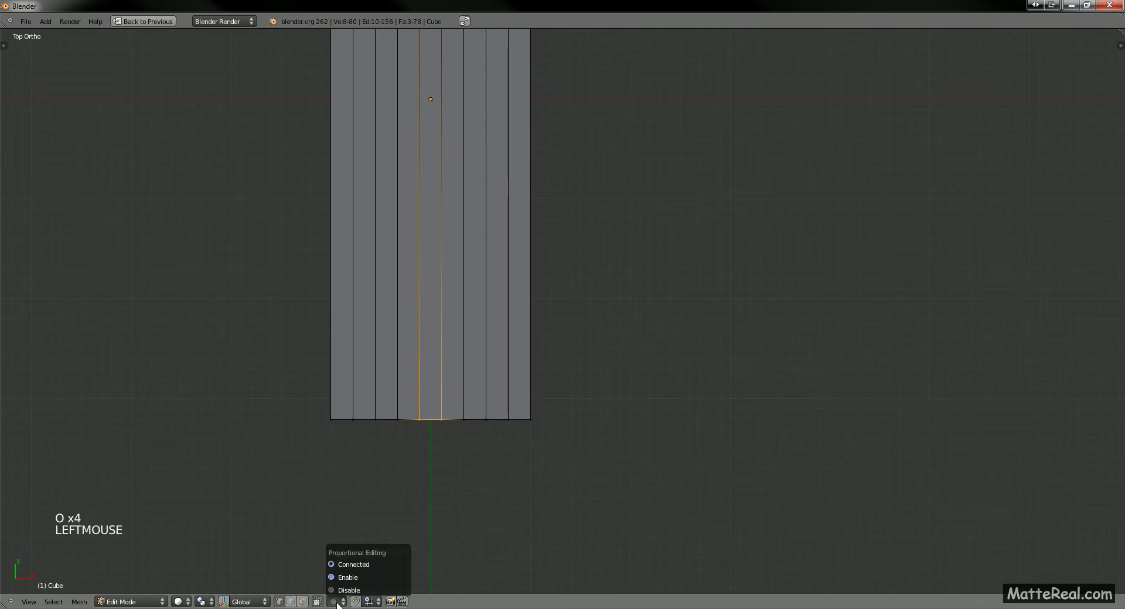
left_click(362, 578)
key("o")
key("o")
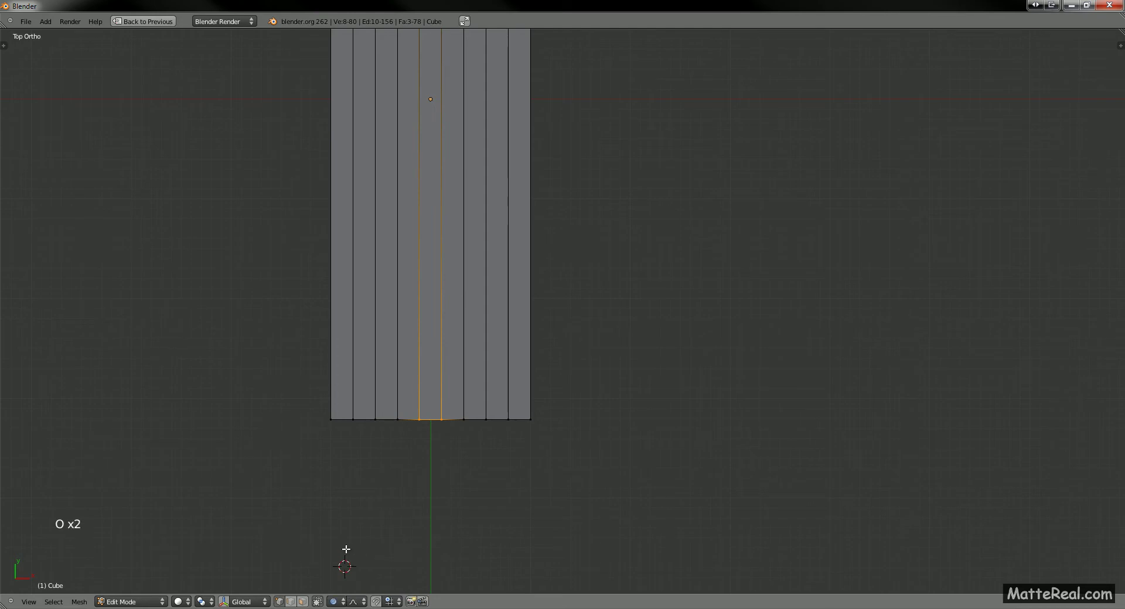
key("o")
key("o")
left_click(356, 602)
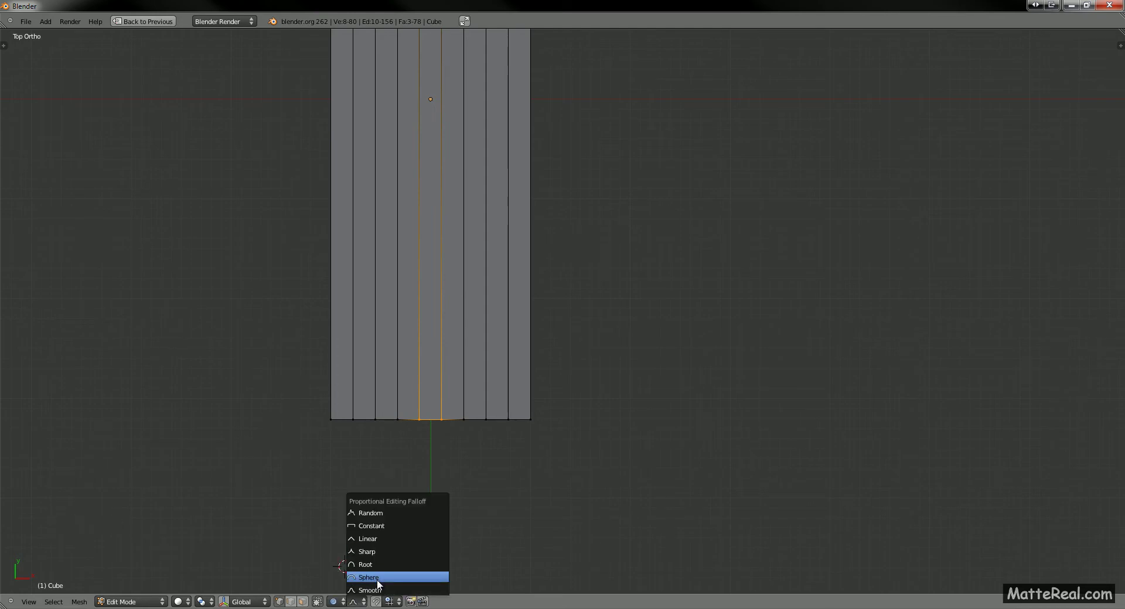
left_click(375, 590)
left_click(356, 602)
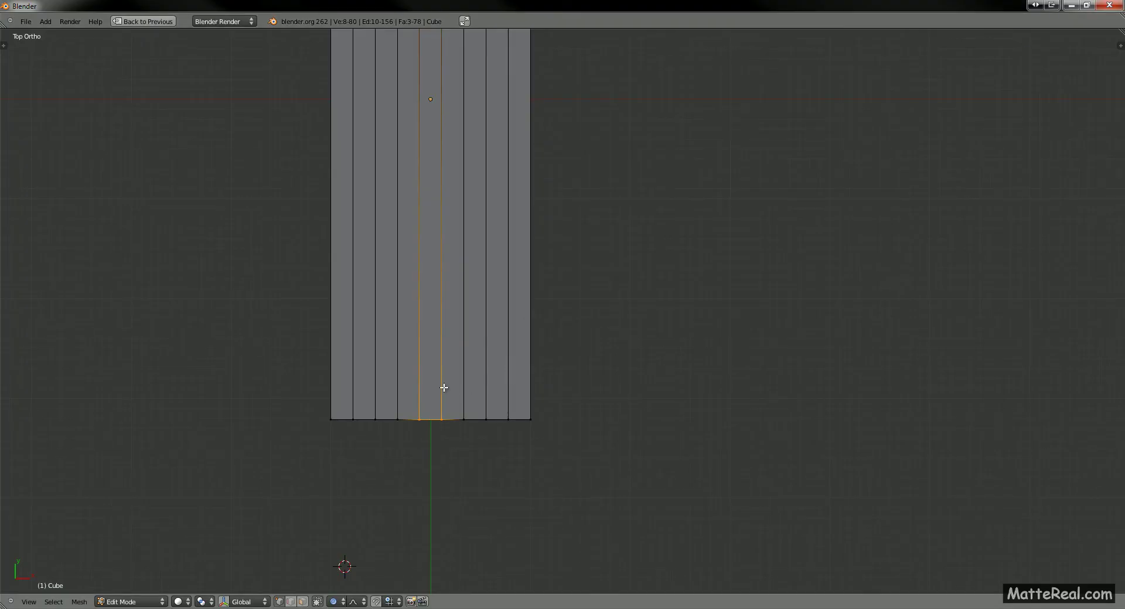
- Move the two central front vertex columns outward about 0.28 along Y with Smooth falloff and a proportional size of 0.75
middle_click_drag(444, 388, 469, 397, "shift")
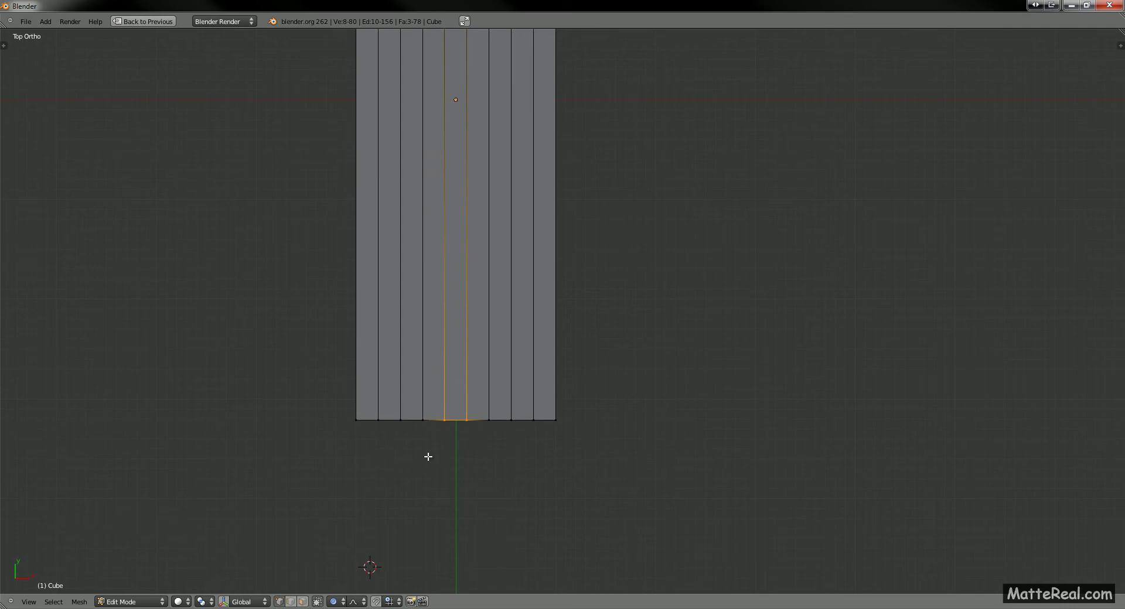
middle_click_drag(427, 456, 322, 575, "ctrl")
middle_click_drag(535, 386, 486, 393, "shift")
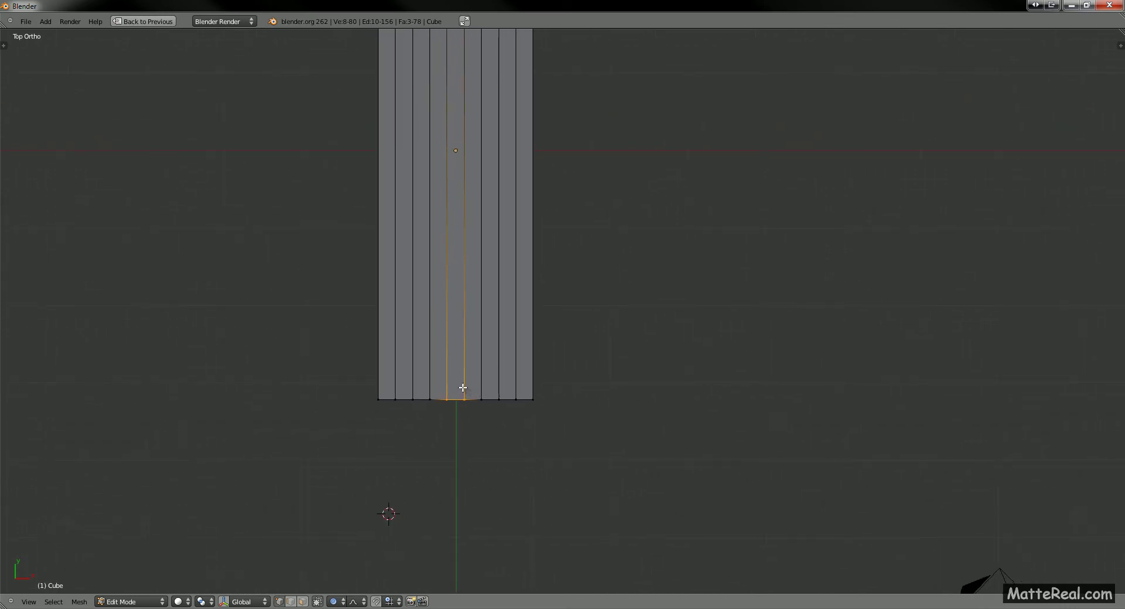
key("g")
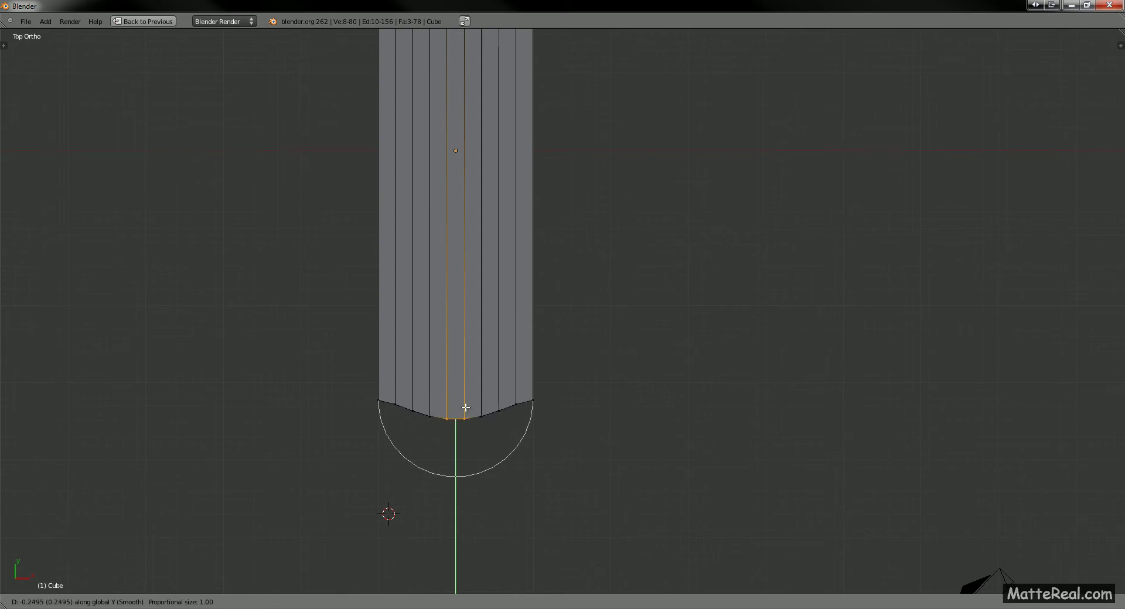
scroll(465, 407, "down", 7)
scroll(465, 407, "up", 7)
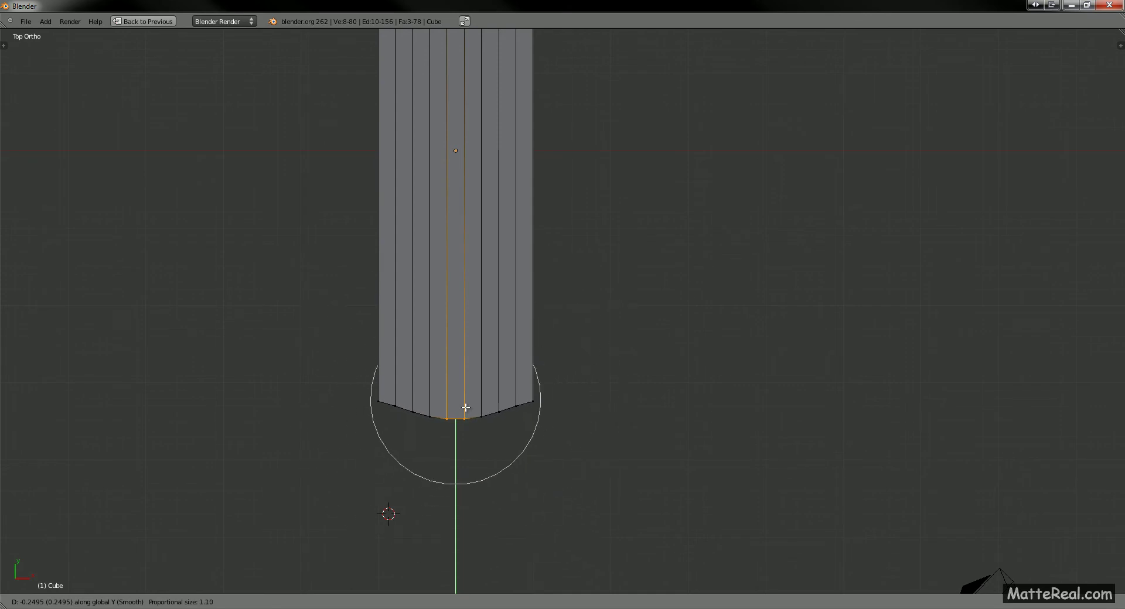
scroll(465, 407, "down", 4)
scroll(465, 407, "up", 9)
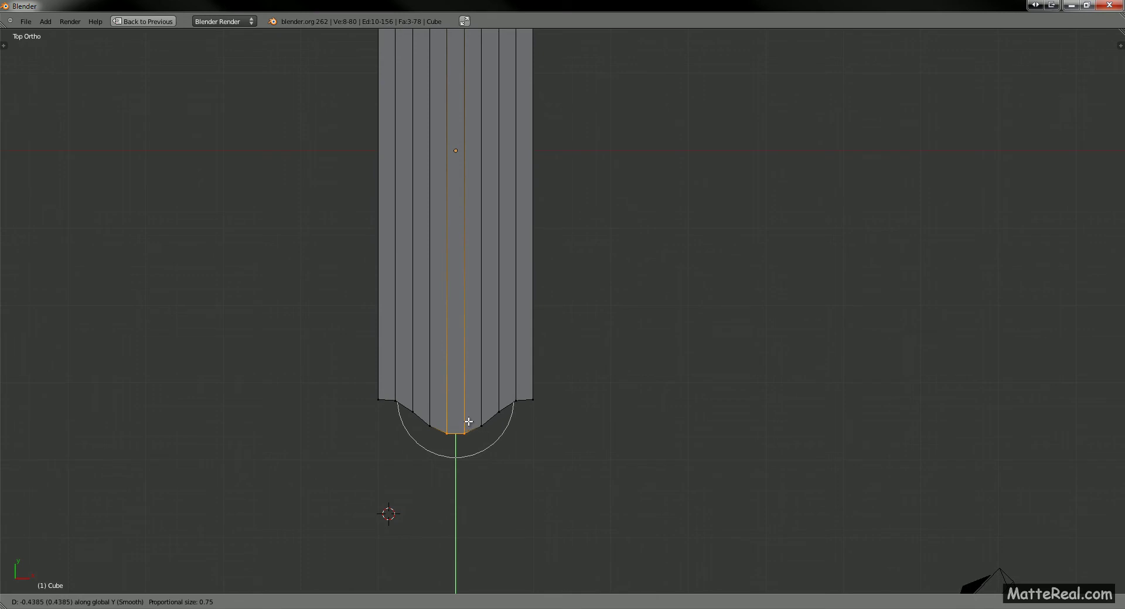
scroll(466, 395, "down", 1)
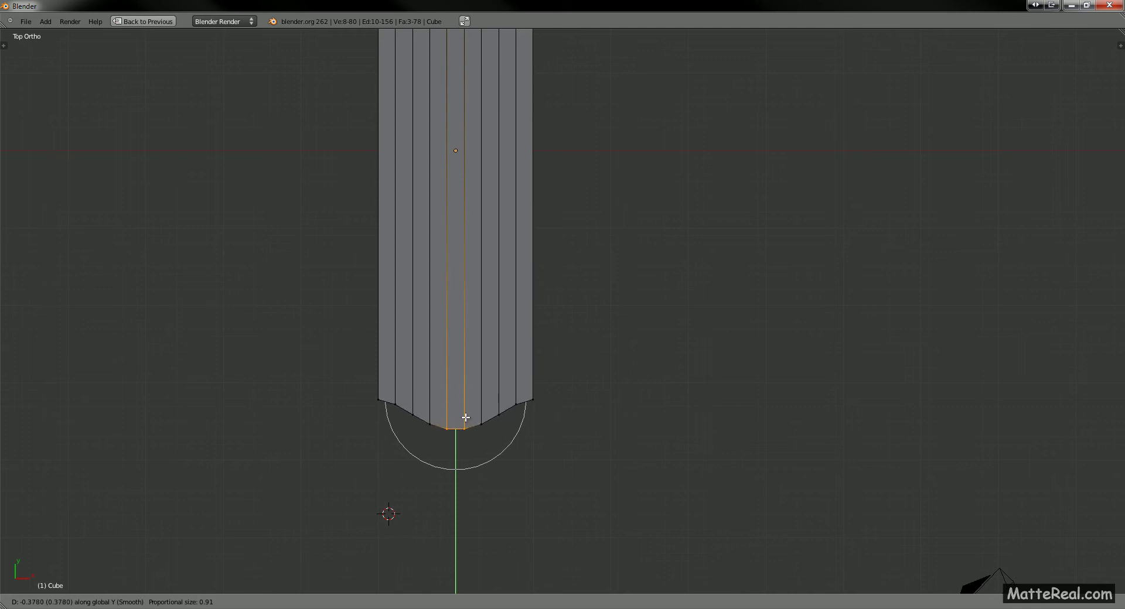
scroll(465, 415, "up", 1)
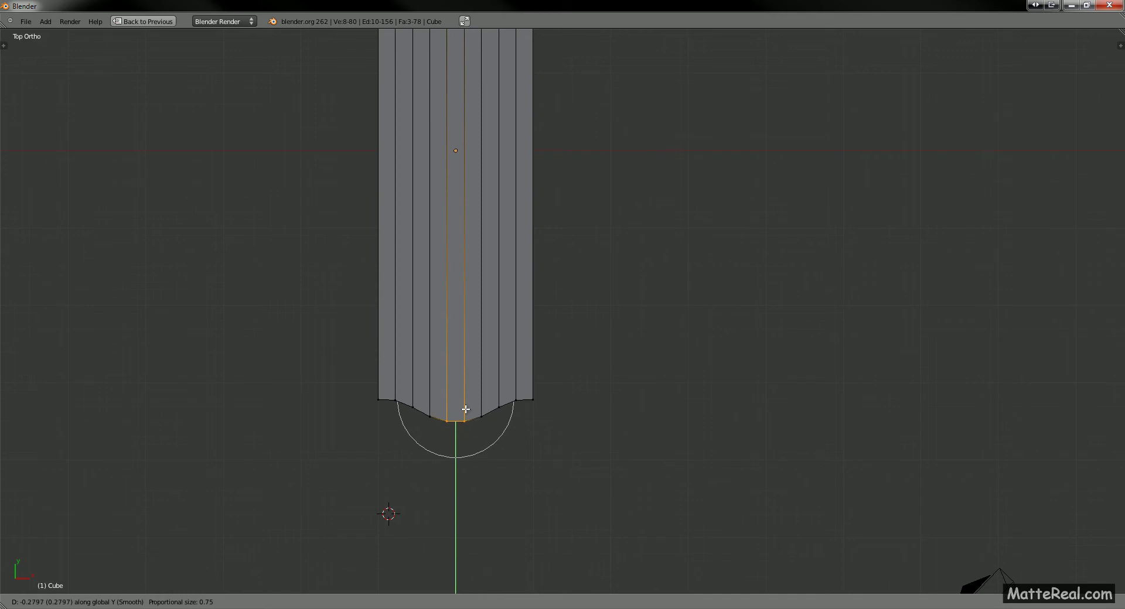
left_click(465, 408)
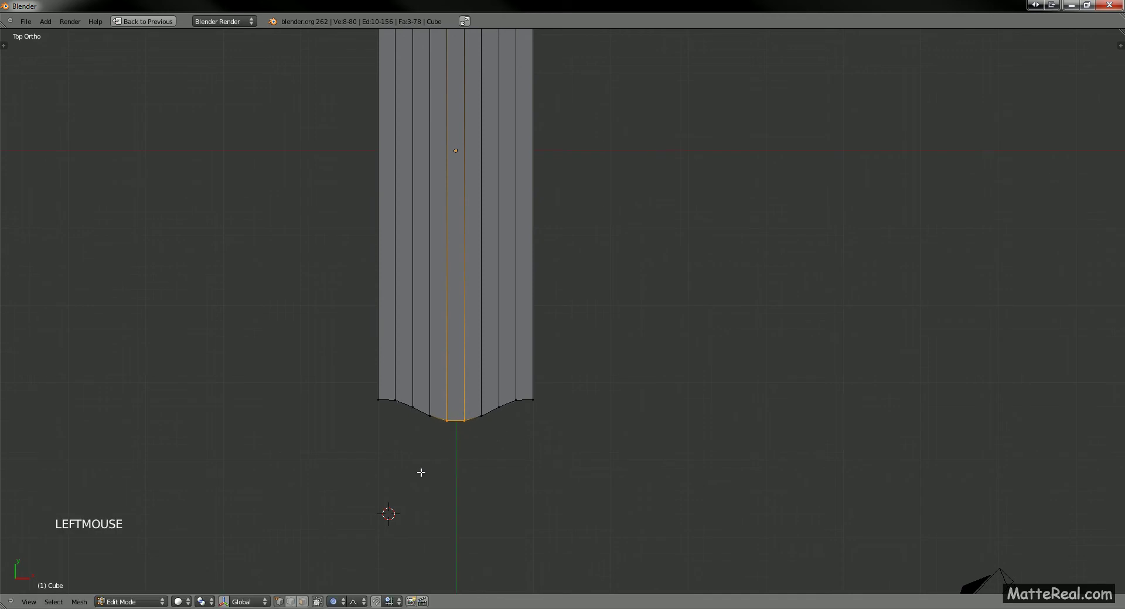
- Try moving the central front columns outward along Y with the Random falloff, varying the proportional size
left_click(363, 602)
left_click(386, 514)
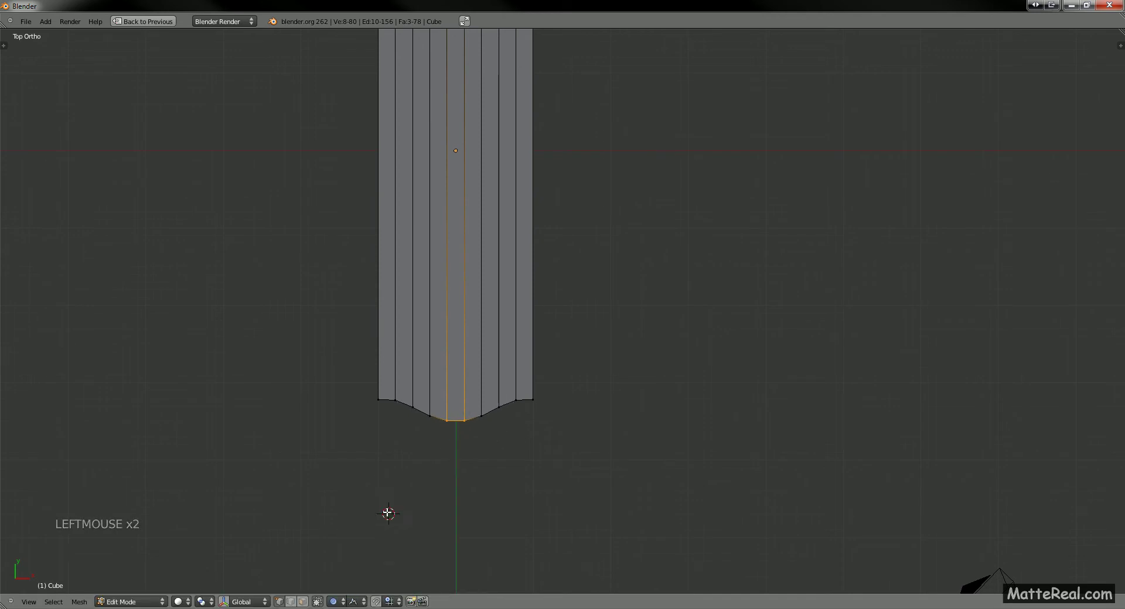
key("g")
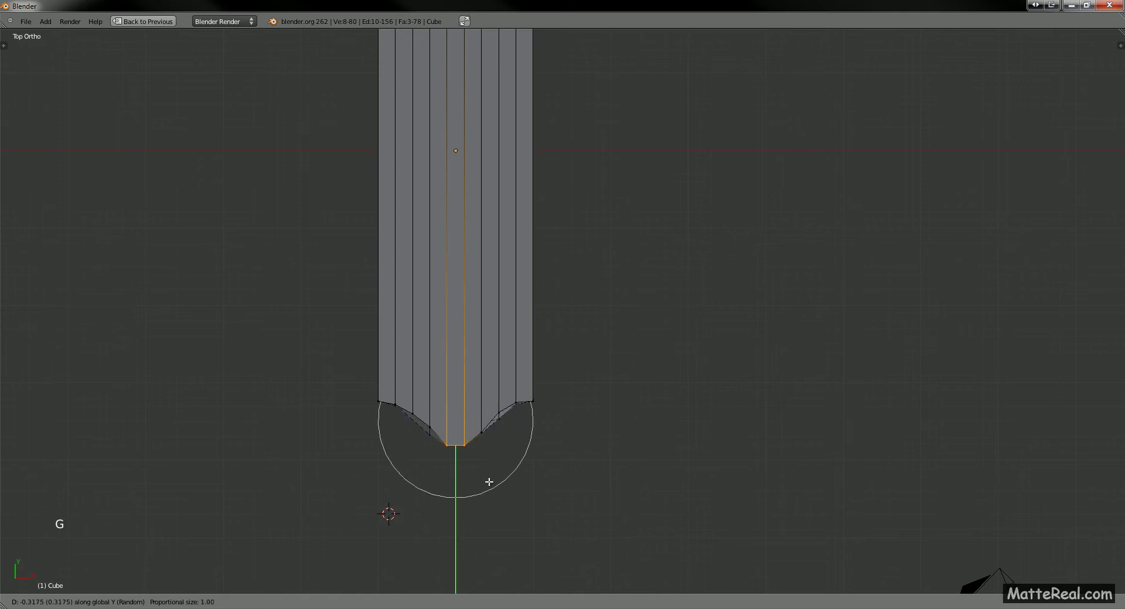
scroll(486, 480, "down", 6)
scroll(485, 445, "down", 2)
scroll(480, 445, "down", 2)
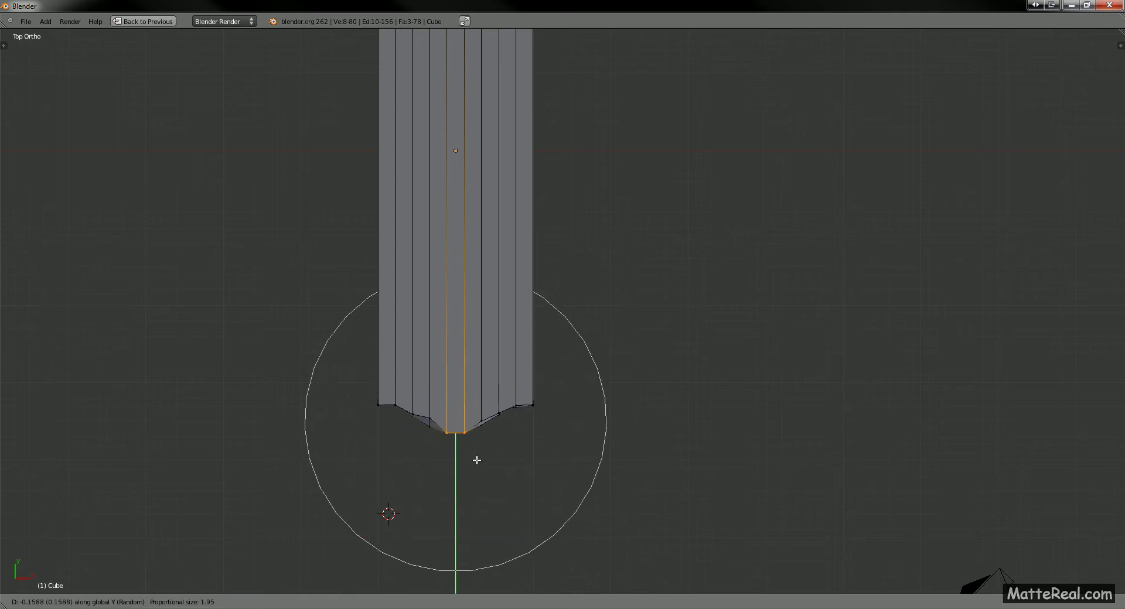
scroll(477, 451, "up", 2)
right_click(449, 496)
- Try moving the central front columns outward along Y with the Constant falloff and a smaller proportional size
left_click(355, 602)
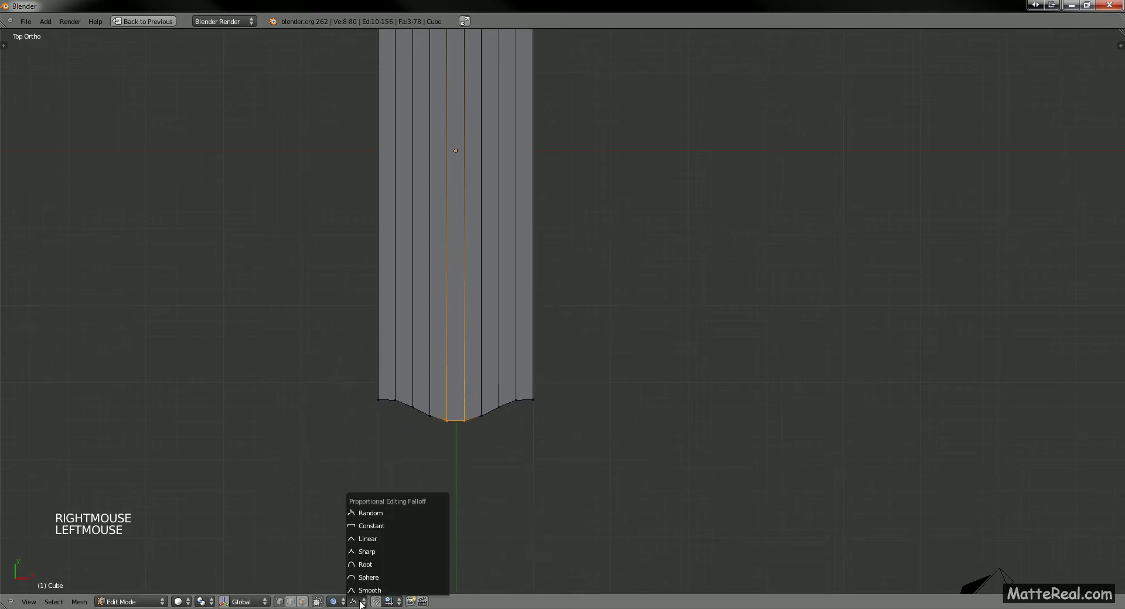
left_click(401, 525)
key("g")
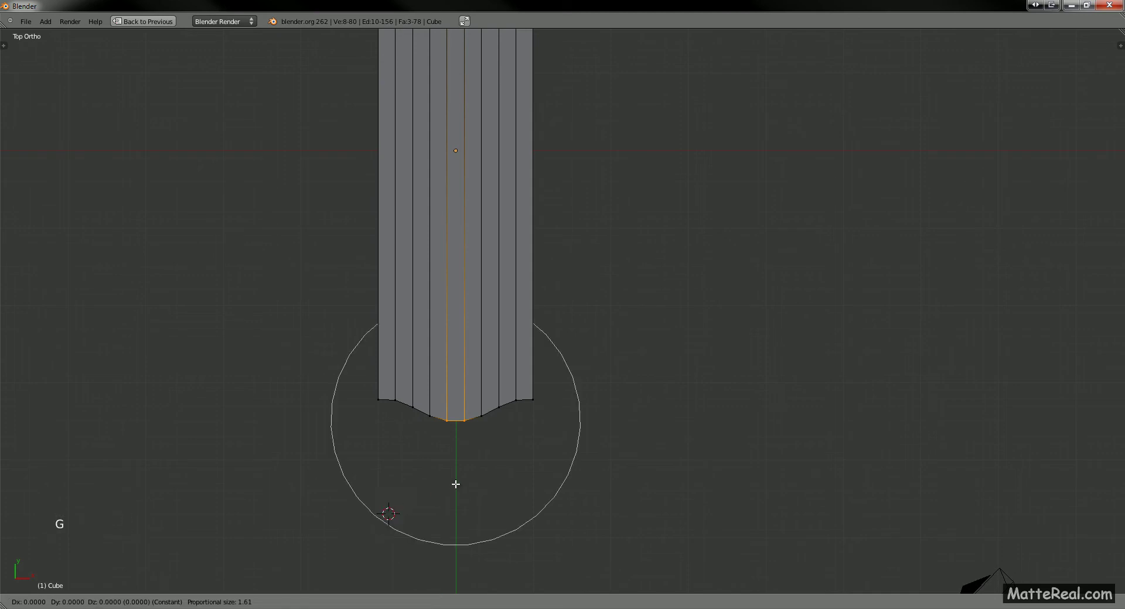
scroll(453, 480, "up", 8)
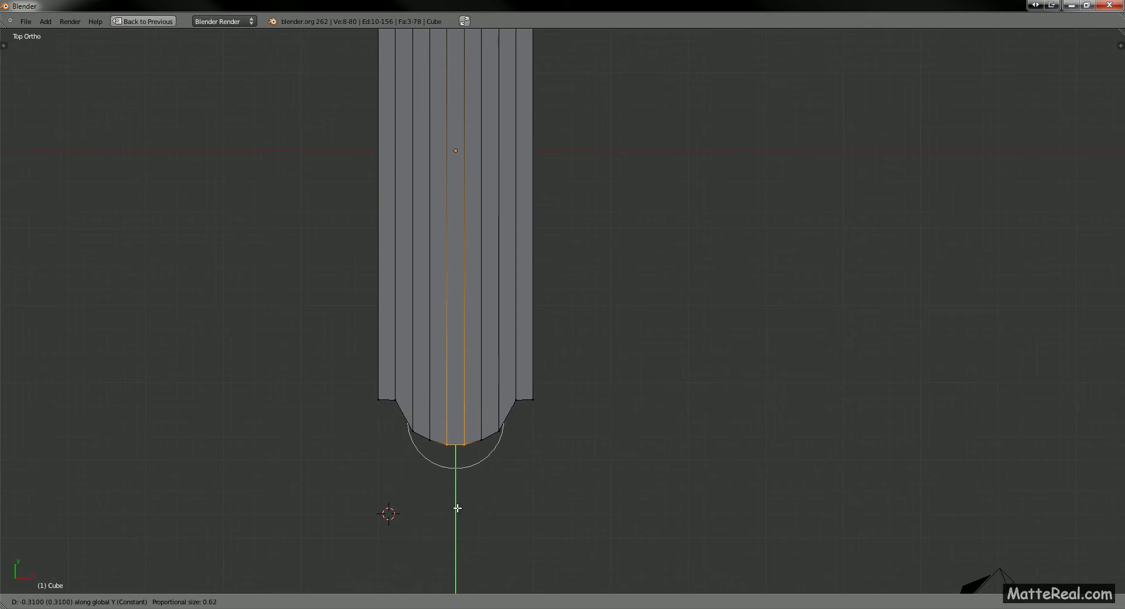
right_click(456, 483)
- Set the proportional falloff back to Smooth and disable proportional editing
left_click(347, 602)
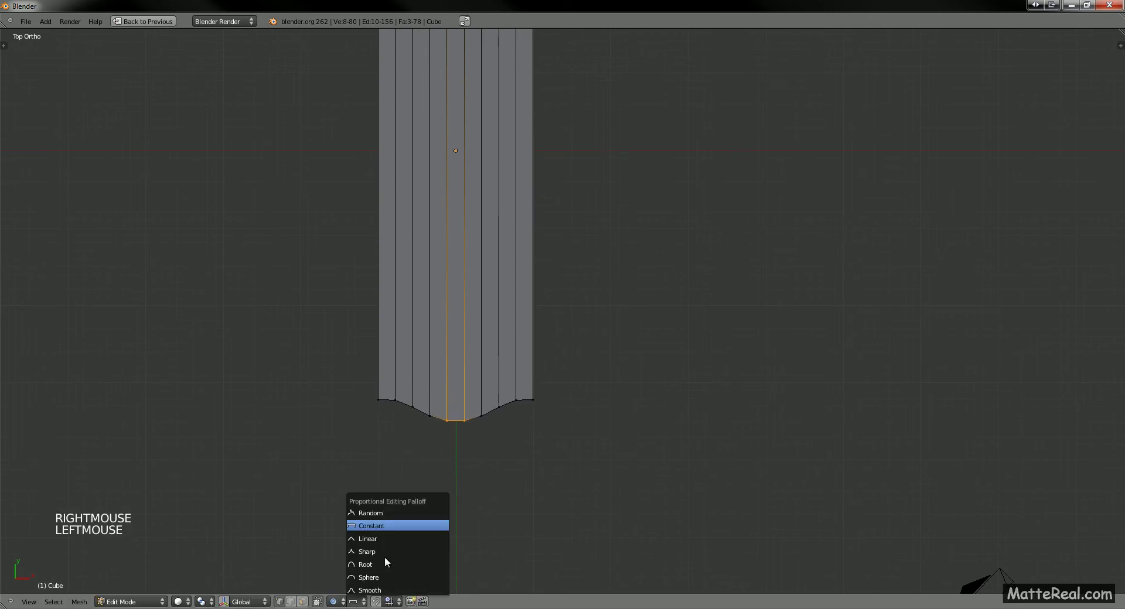
left_click(374, 590)
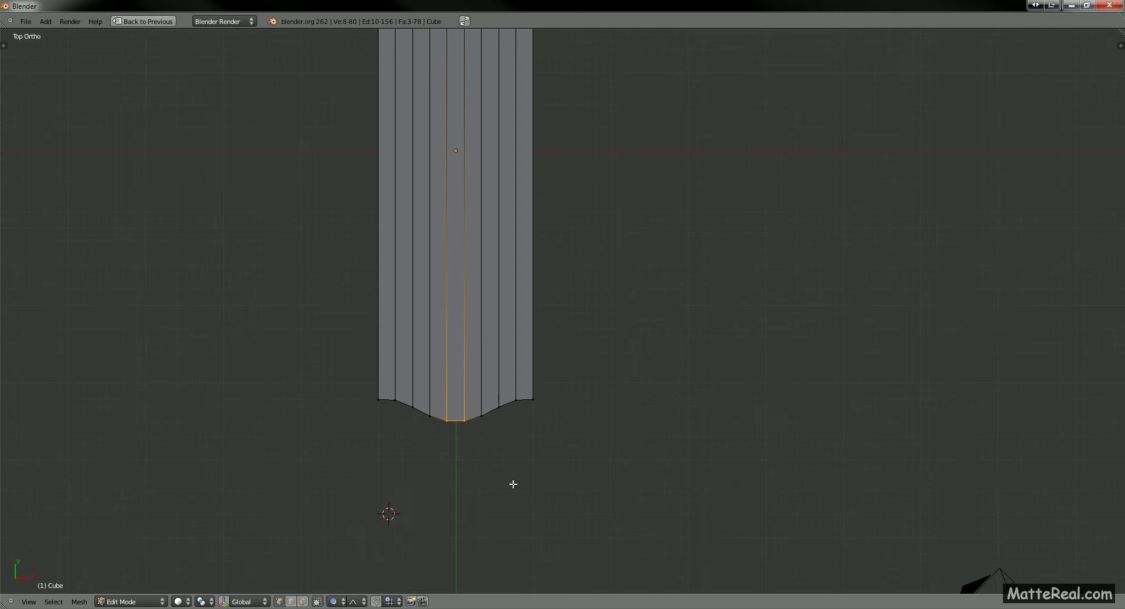
key("o")
left_click(337, 601)
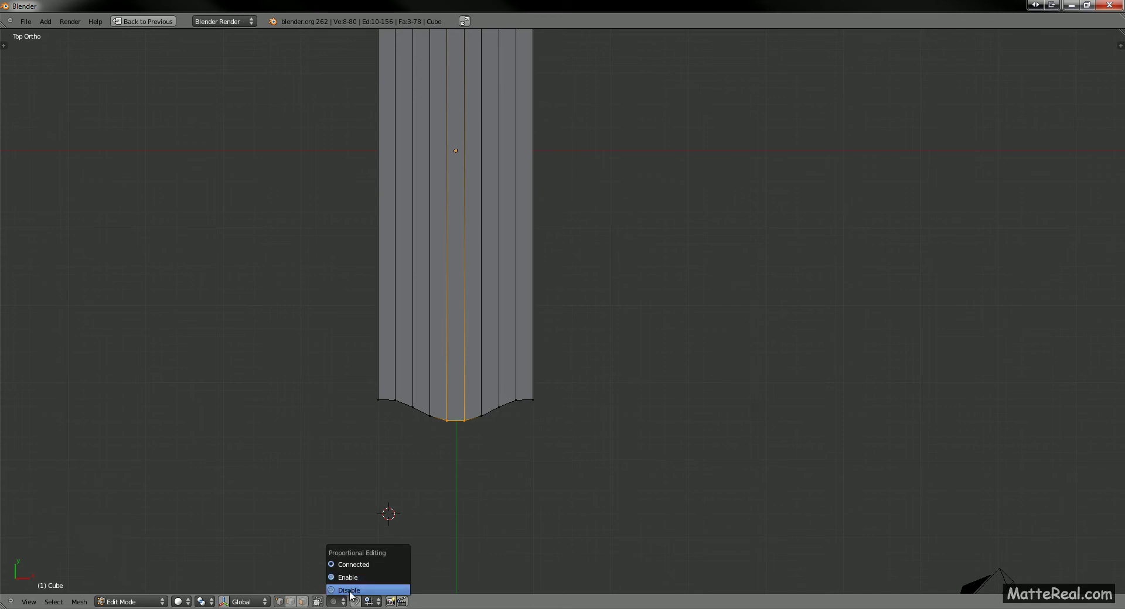
left_click(349, 590)
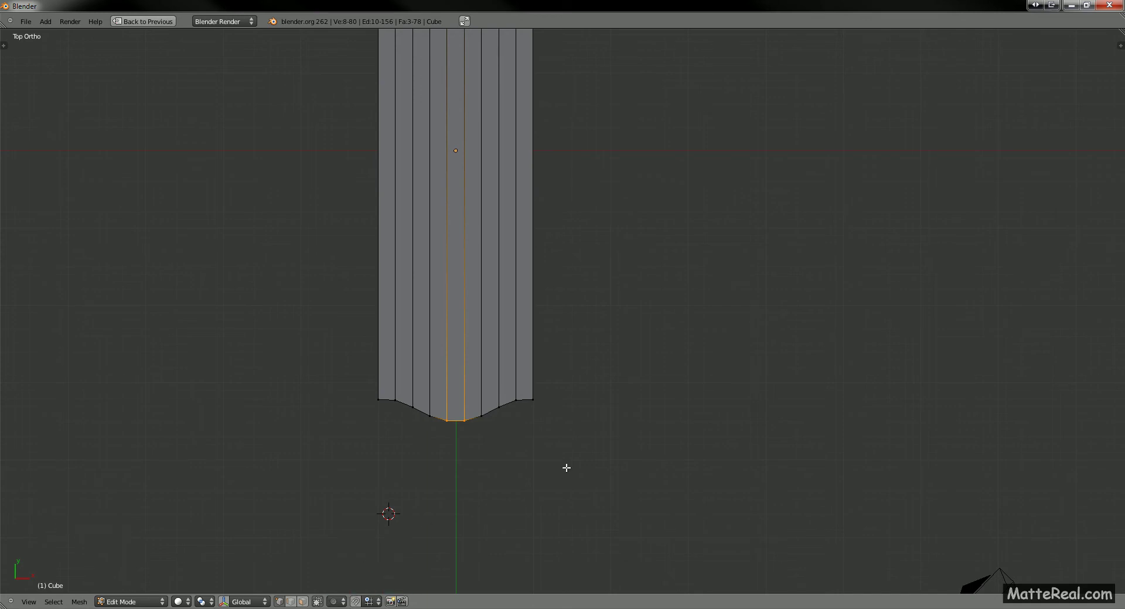
- Apply smooth shading to the block in Object Mode, and return to Edit Mode with nothing selected
middle_click_drag(522, 318, 543, 100)
key("Tab")
key("Tab")
key("Tab")
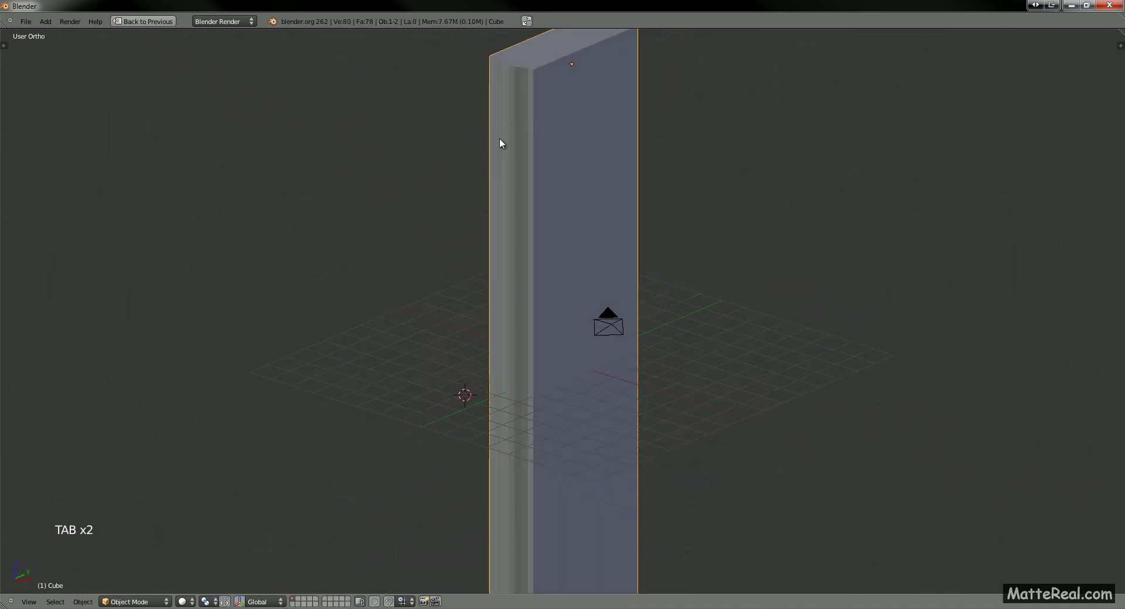
key("t")
key("t")
key("t")
left_click(21, 180)
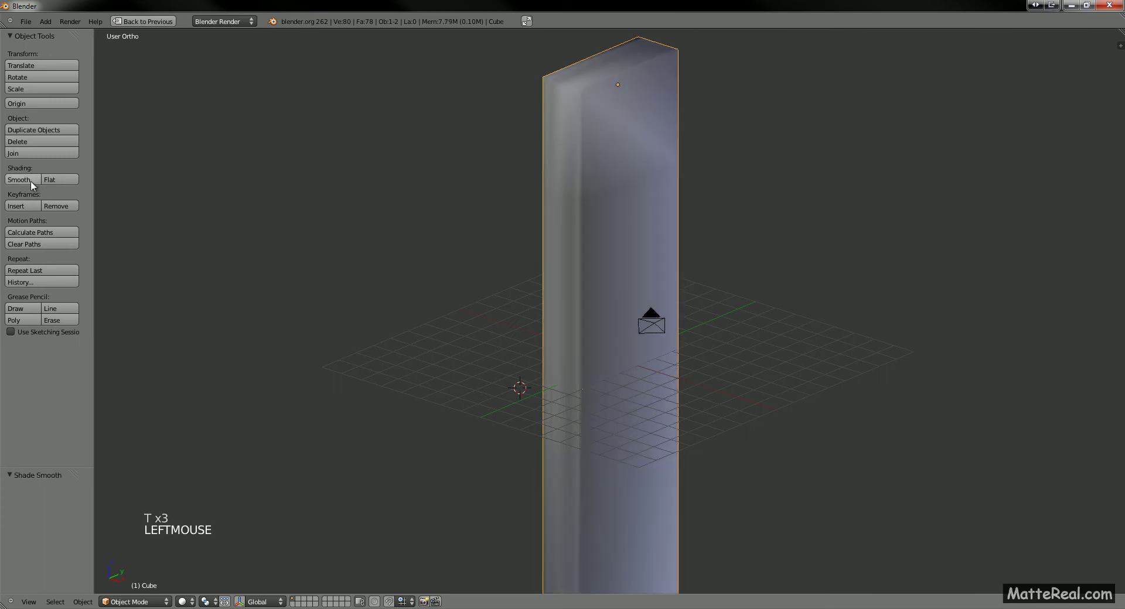
key("Tab")
middle_click(536, 186)
key("a")
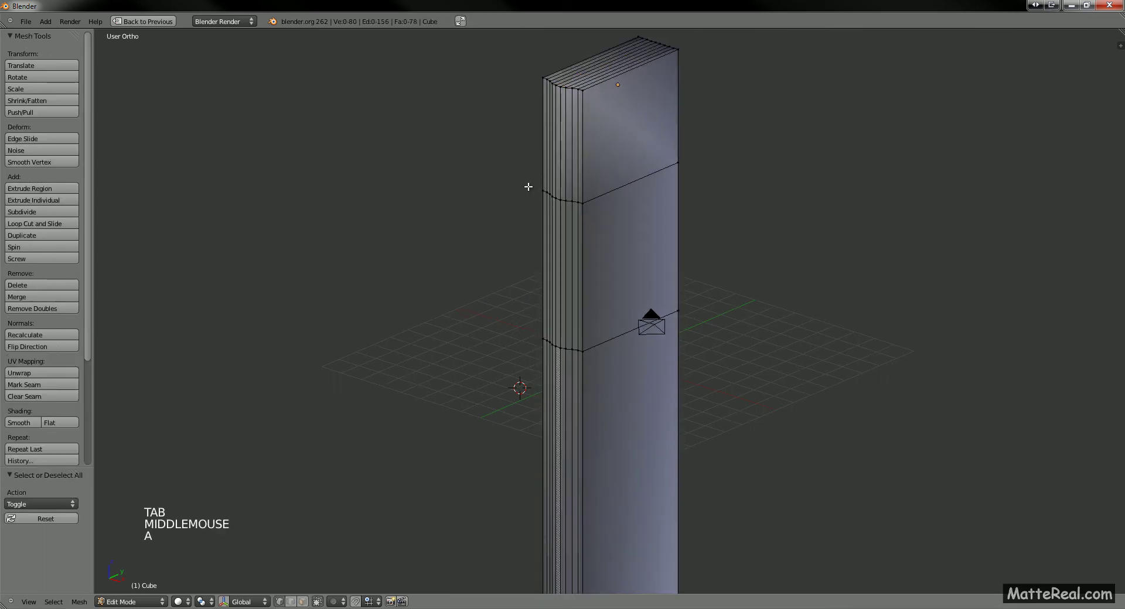
- In the wireframe right view, box-select the second row of front vertices from the top and move it inward about 2.19 along Y
key("KP_3")
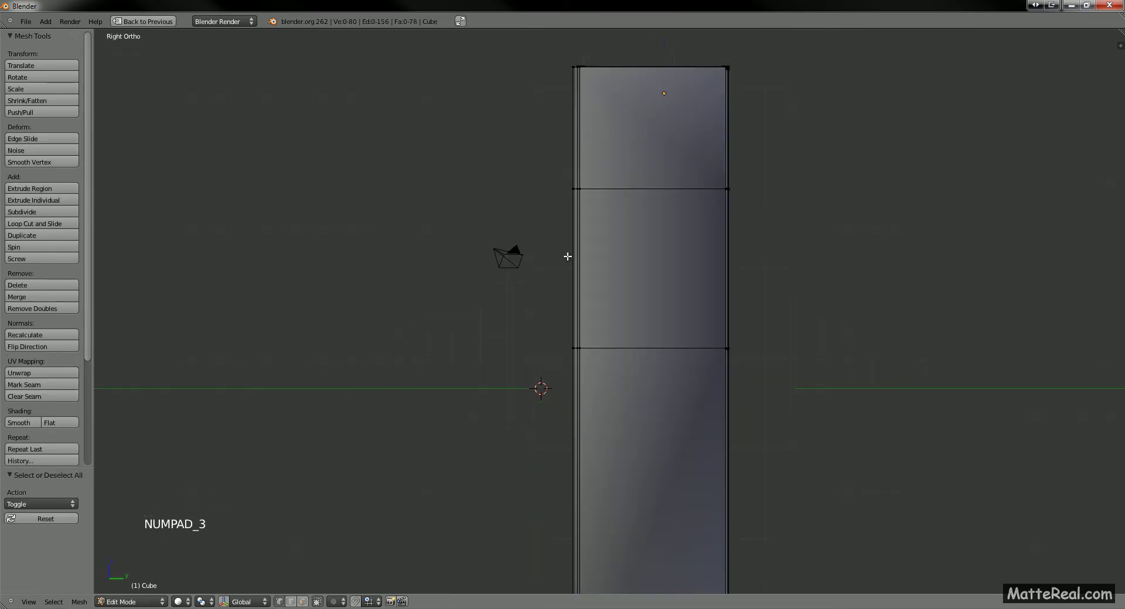
mouse_move(568, 256)
middle_mouse_down("shift")
mouse_move(471, 279)
mouse_move(475, 256)
middle_mouse_up("shift")
key("z")
key("Tab")
key("t")
key("Tab")
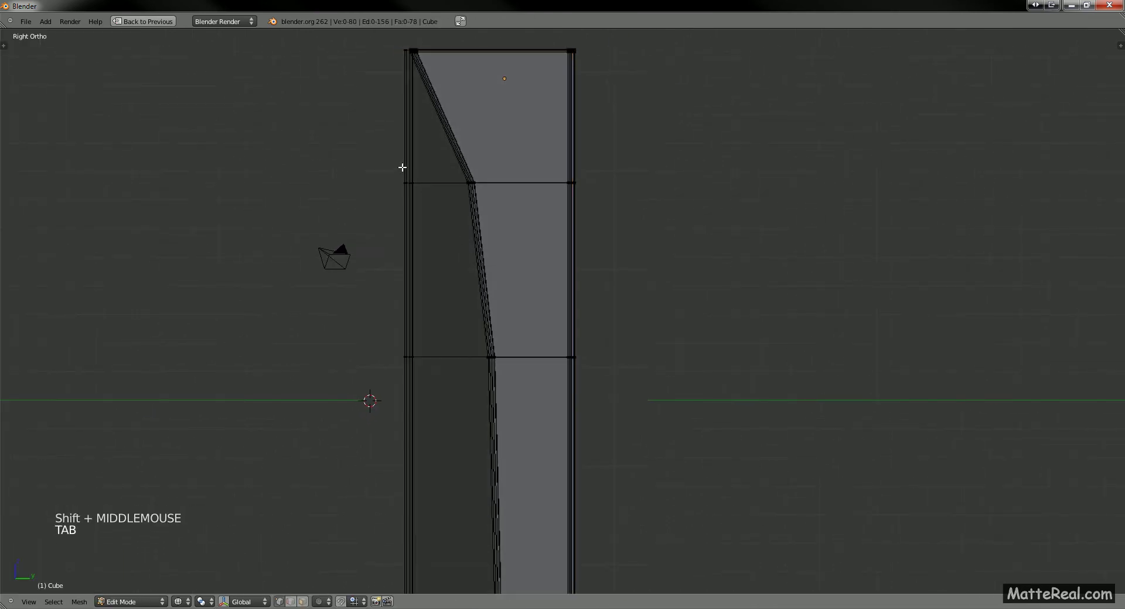
left_click_drag(392, 173, 452, 204)
key("g")
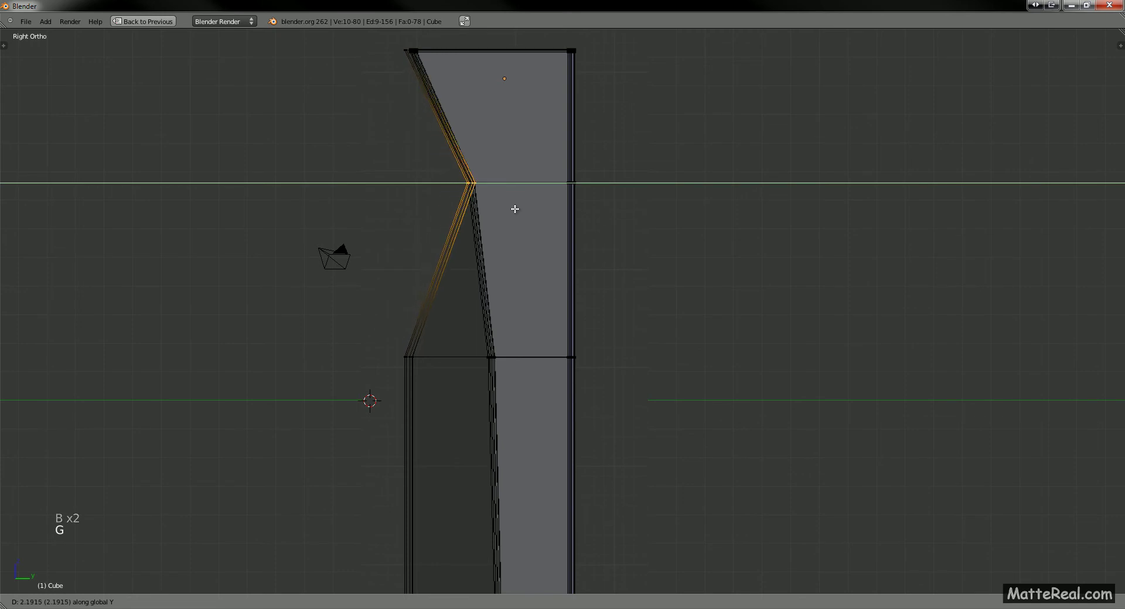
left_click(469, 233, "shift")
- Box-select the third row of front vertices from the top and move it inward about 2.91 along Y
key("a")
key("b")
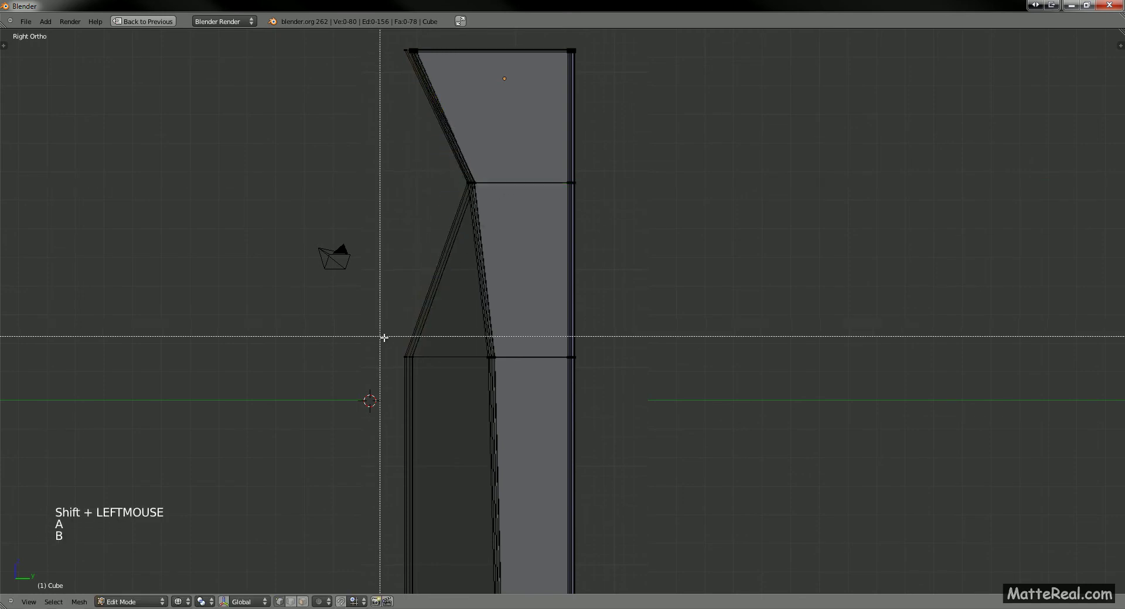
left_click_drag(381, 336, 501, 373)
key("g")
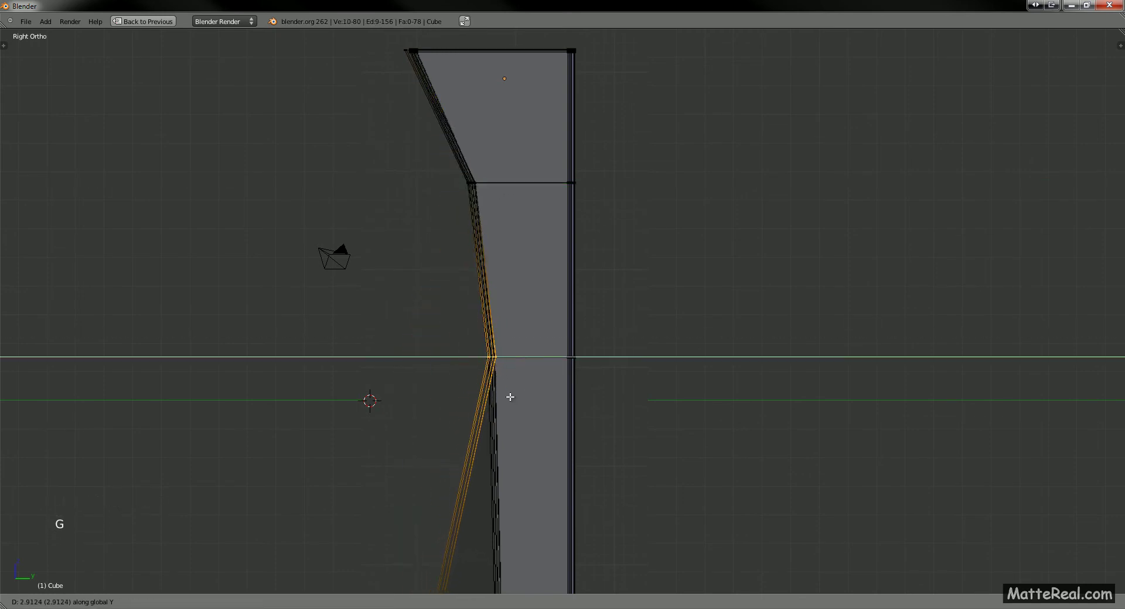
left_click(508, 398)
- Box-select the protruding bottom front vertices and move them inward along Y, flush with the rest of the lower front
middle_click_drag(509, 397, 562, 129, "shift")
middle_click_drag(489, 416, 497, 359, "shift")
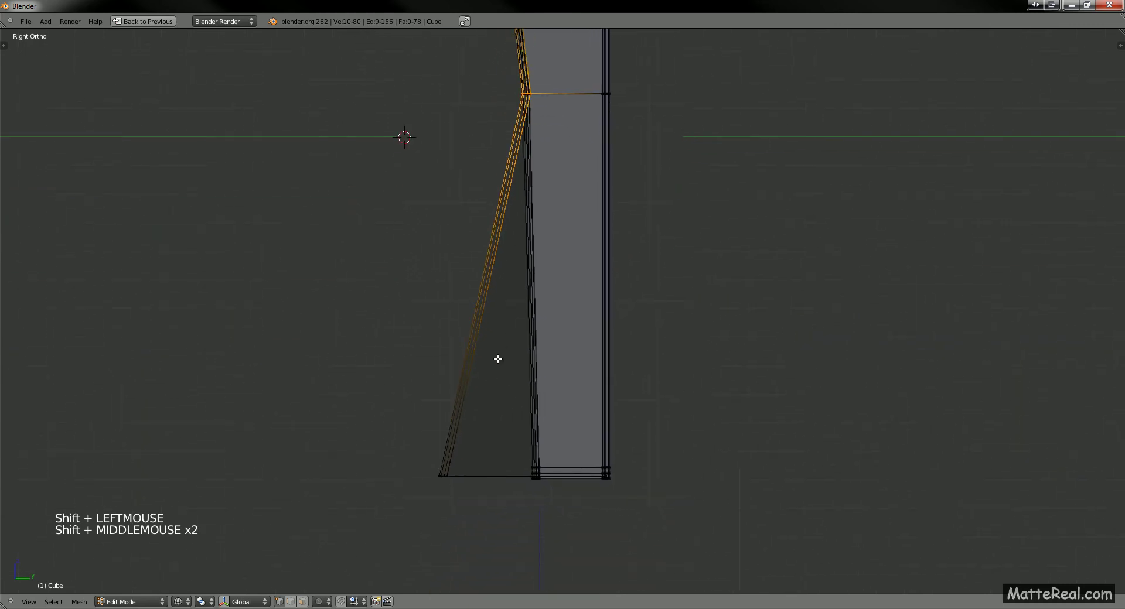
key("a")
key("b")
left_click_drag(434, 458, 463, 485)
key("g")
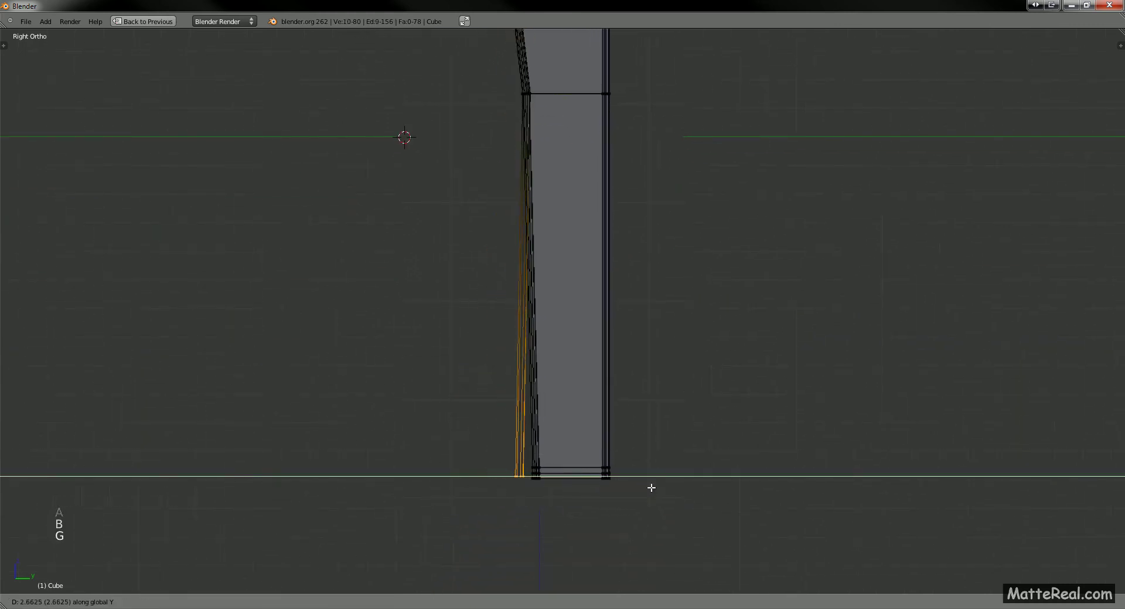
left_click(795, 476, "shift")
key("a")
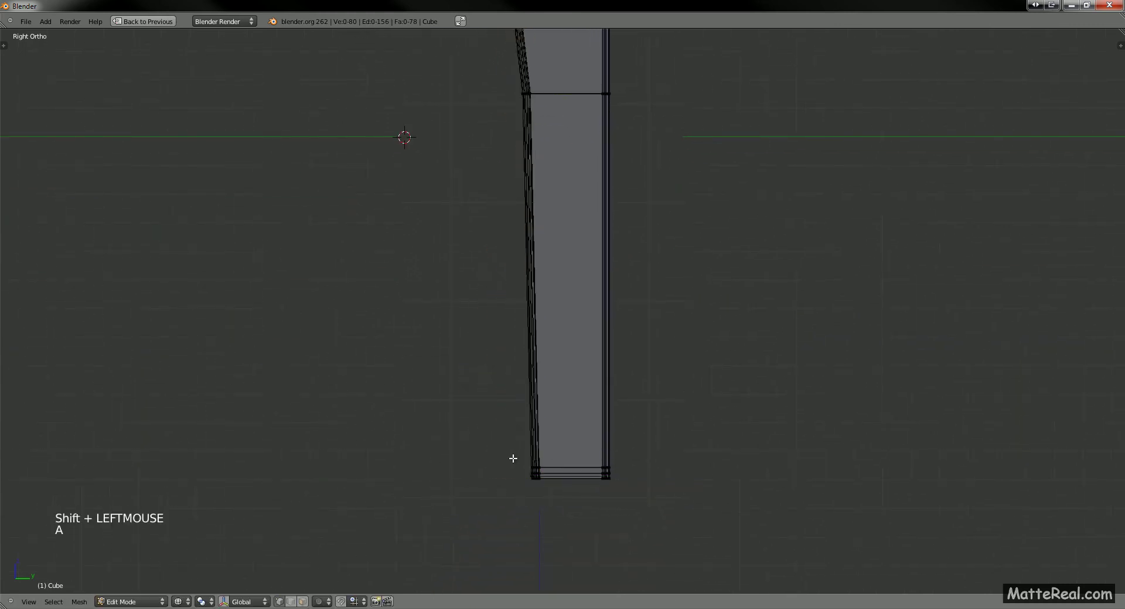
- Box-select all vertices along the leg's bottom edge and move them down about 0.09 along Z
key("b")
left_click_drag(513, 459, 683, 499)
key("g")
key("z")
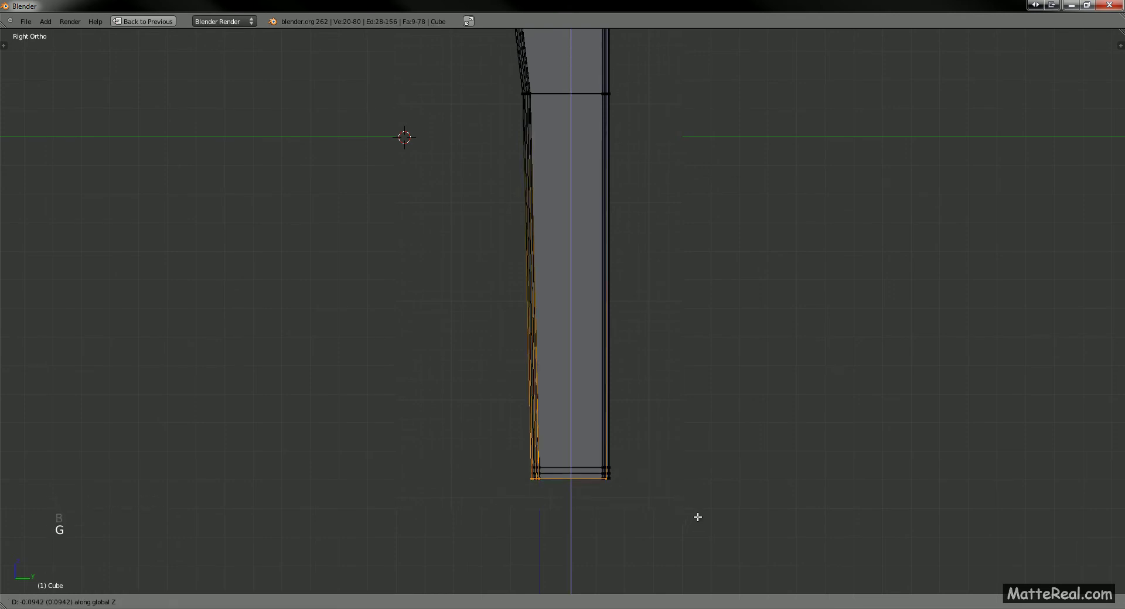
left_click(697, 517, "shift")
middle_click_drag(637, 332, 648, 176, "ctrl")
- Box-select the leg's back column of vertices and nudge it slightly outward along Y in two small moves
key("a")
key("b")
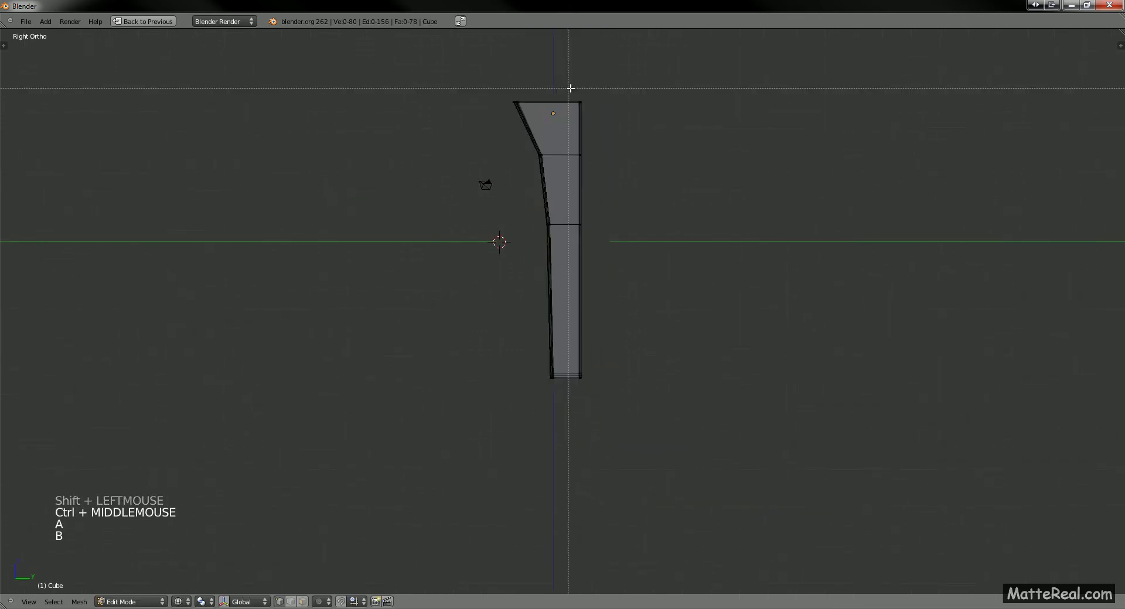
left_click_drag(571, 88, 632, 379)
key("g")
key("y")
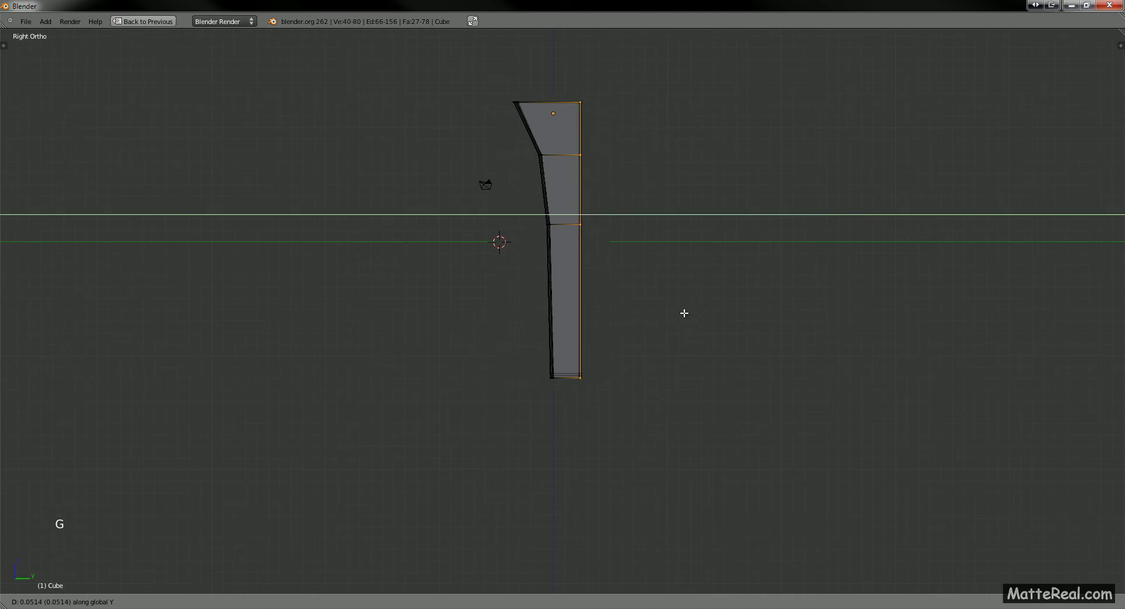
left_click(691, 317, "shift")
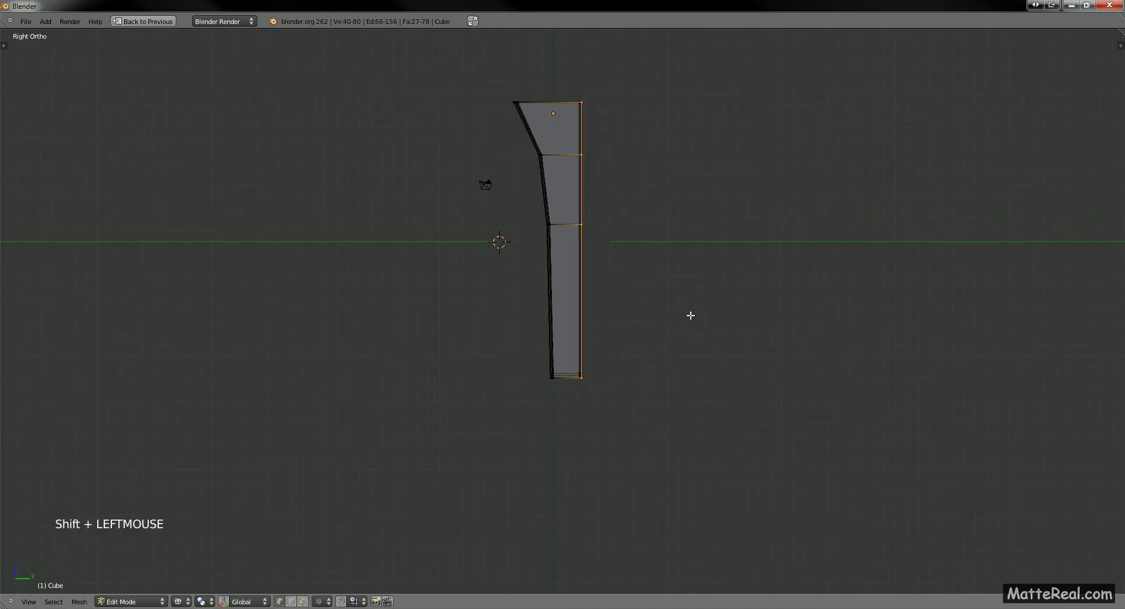
key("g")
key("y")
left_click(683, 318, "shift")
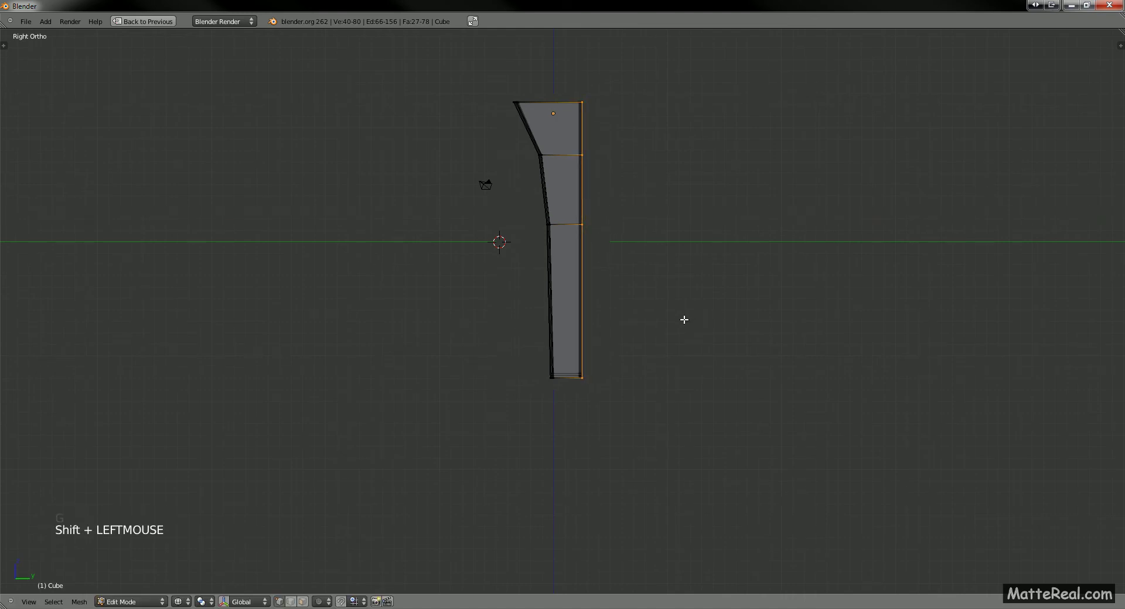
key("a")
- Return to solid shading and add a Subdivision Surface modifier to the leg with View subdivisions set to 3
mouse_move(602, 181)
middle_mouse_down()
mouse_move(648, 233)
mouse_move(617, 233)
mouse_move(645, 236)
middle_mouse_up()
key("z")
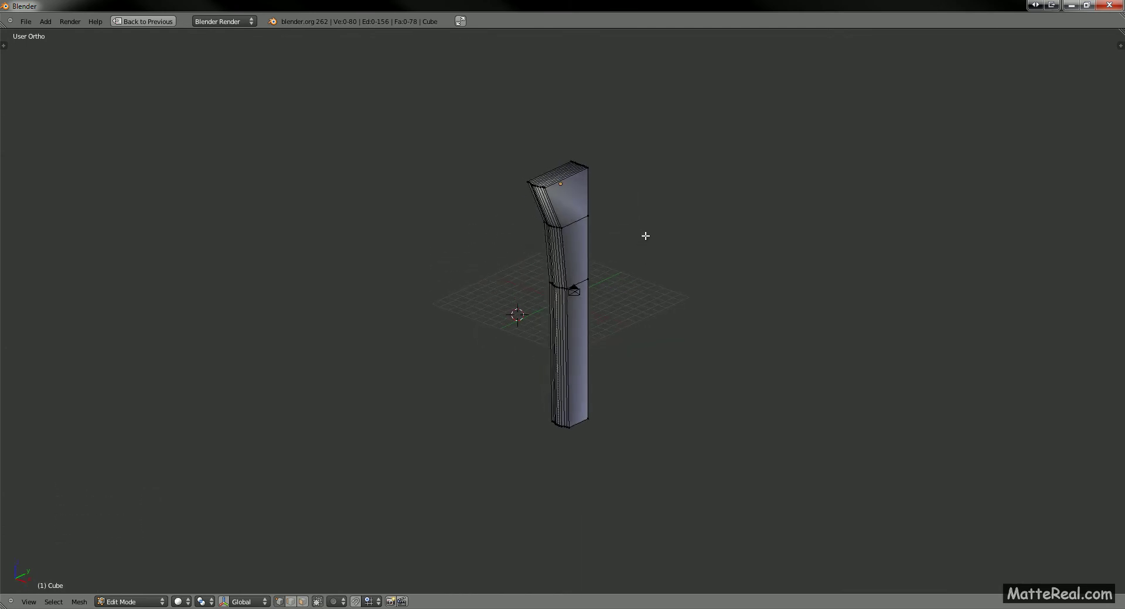
key("shift+space")
left_click(1043, 129)
left_click(1016, 183)
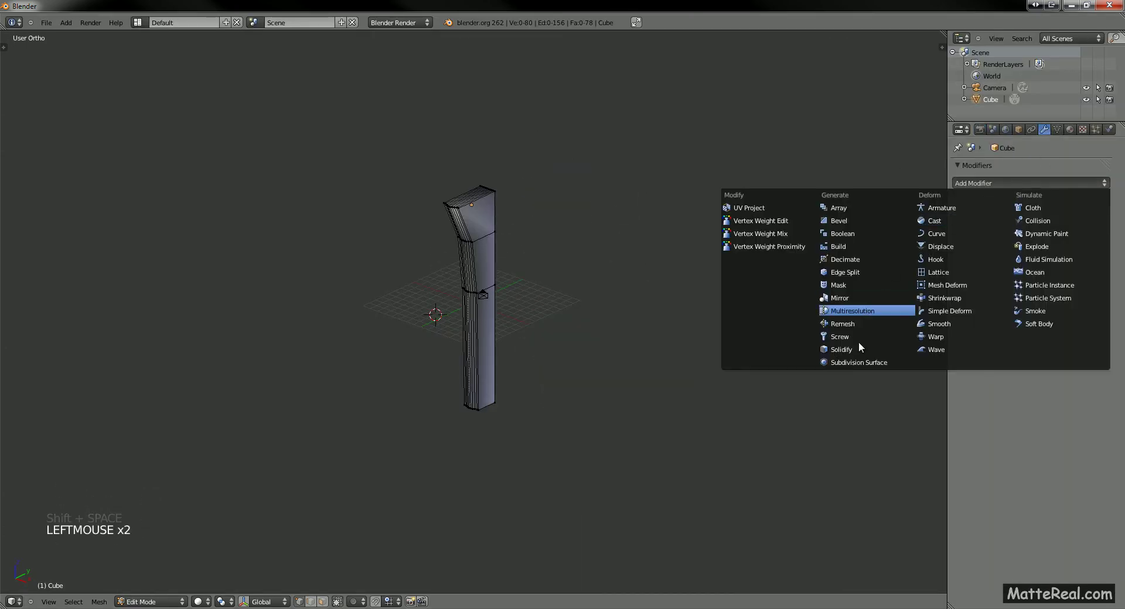
left_click(859, 362)
left_click(1023, 264)
left_click(1023, 263)
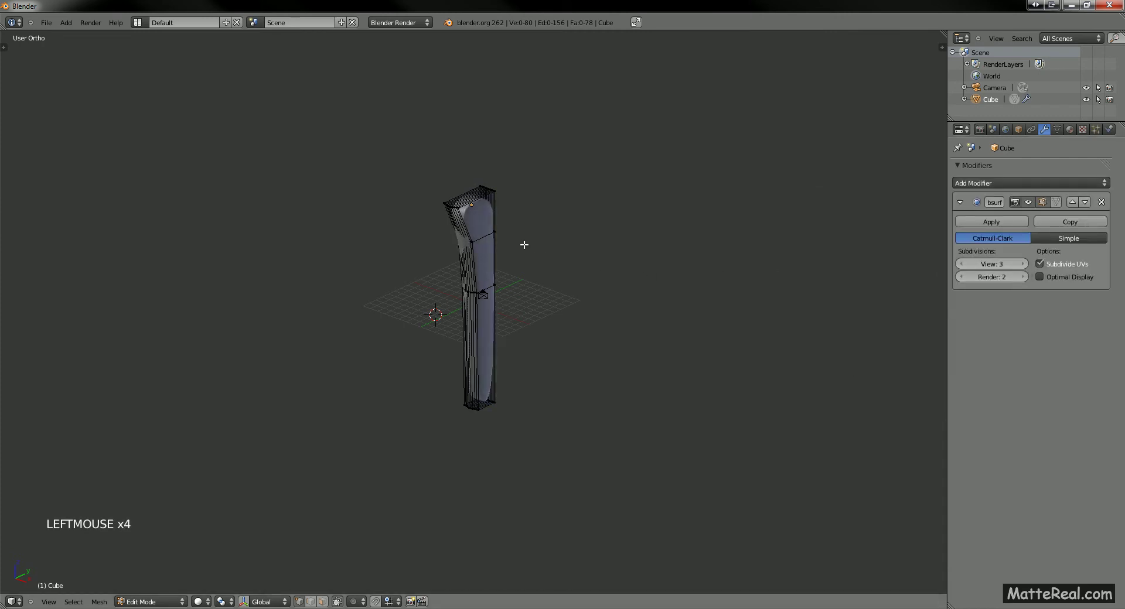
- Examine the smoothed leg from the other side in Object Mode, and return to Edit Mode with nothing selected
key("Tab")
middle_click_drag(519, 241, 559, 214)
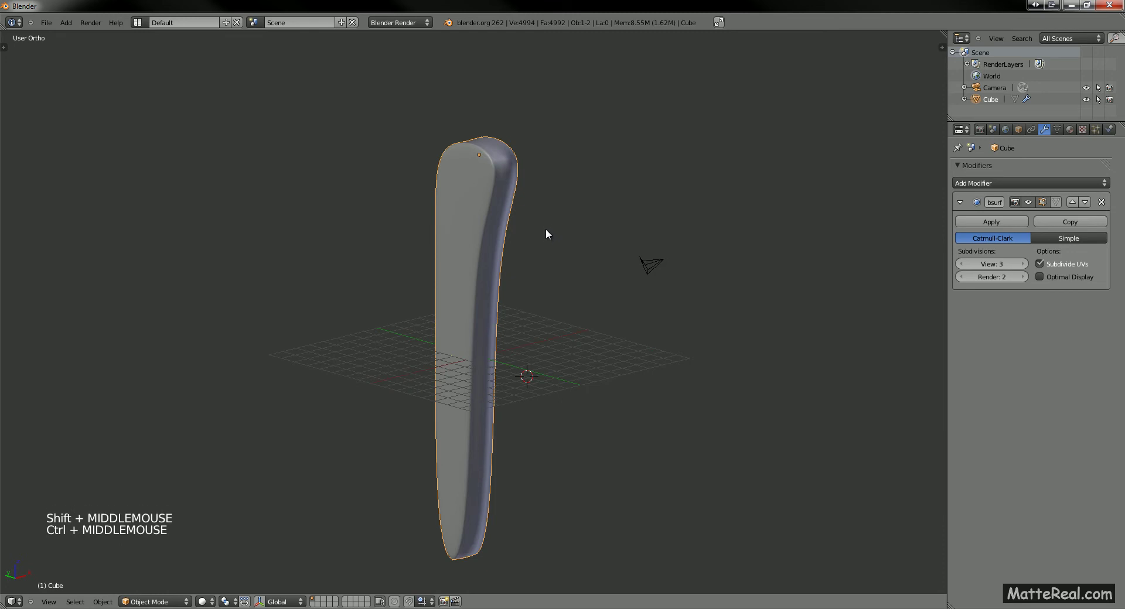
key("Tab")
key("a")
key("a")
key("a")
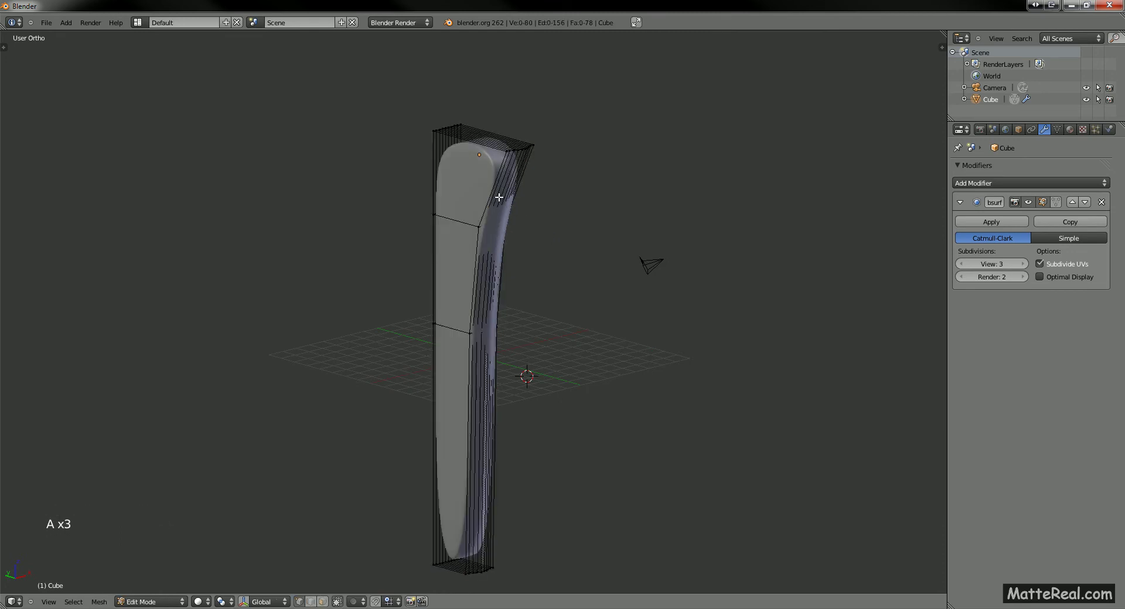
- Try a single lengthwise loop cut slid close to the leg's front edge, and undo it
key("ctrl+r")
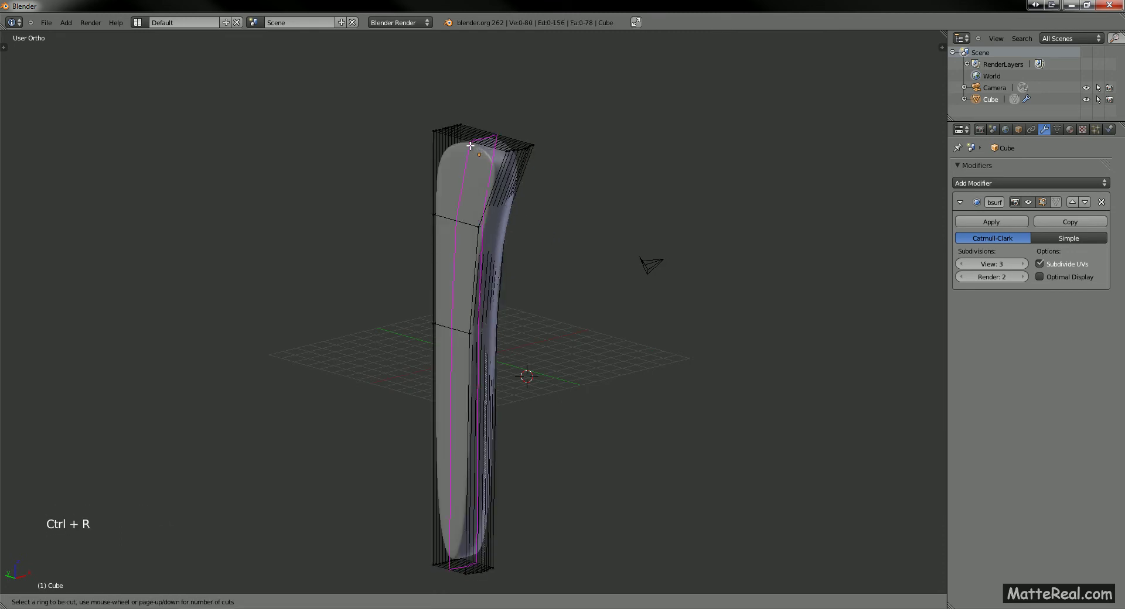
left_click(472, 145)
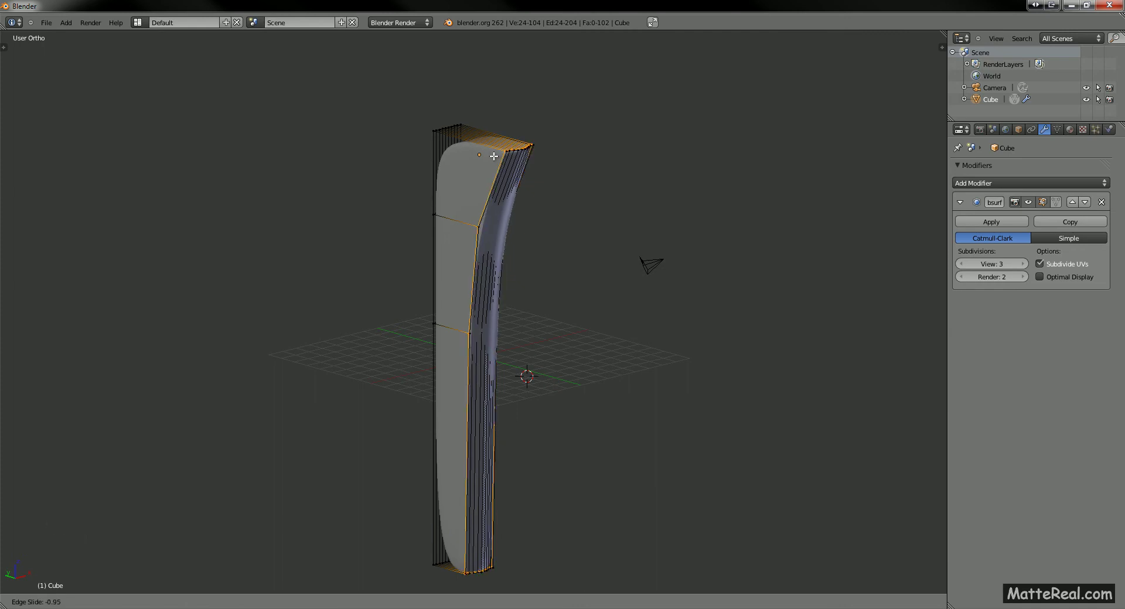
left_click(495, 157)
middle_click_drag(510, 169, 554, 183, "shift")
scroll(517, 209, "up", 1)
key("ctrl+z")
- Try two lengthwise loop cuts at once and scaling them apart along Y, and undo the cuts
key("ctrl+r")
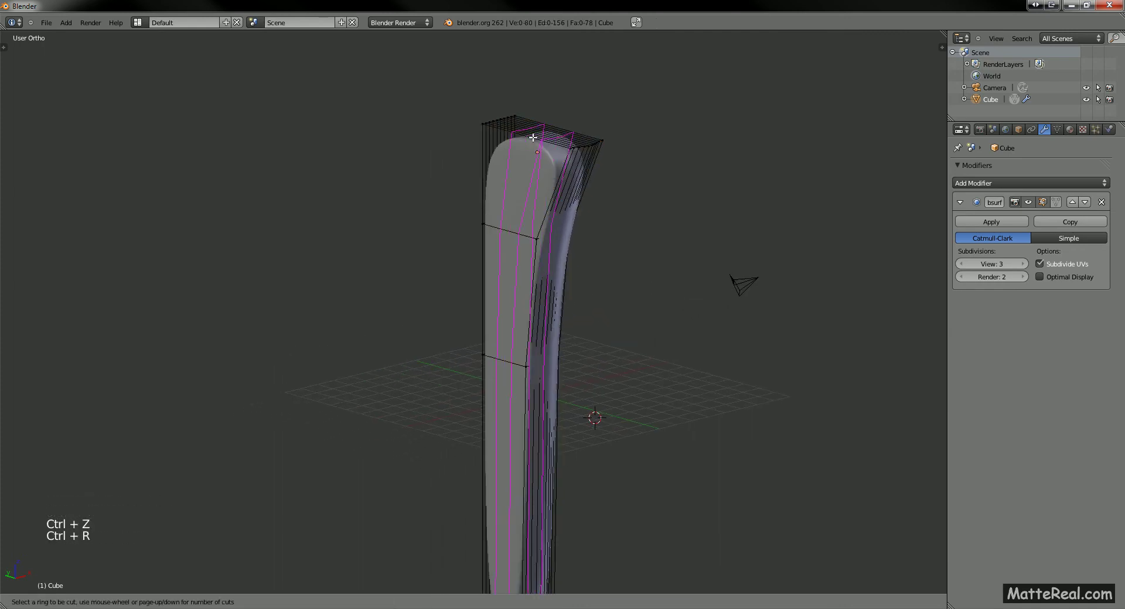
left_click(533, 137)
right_click(533, 137)
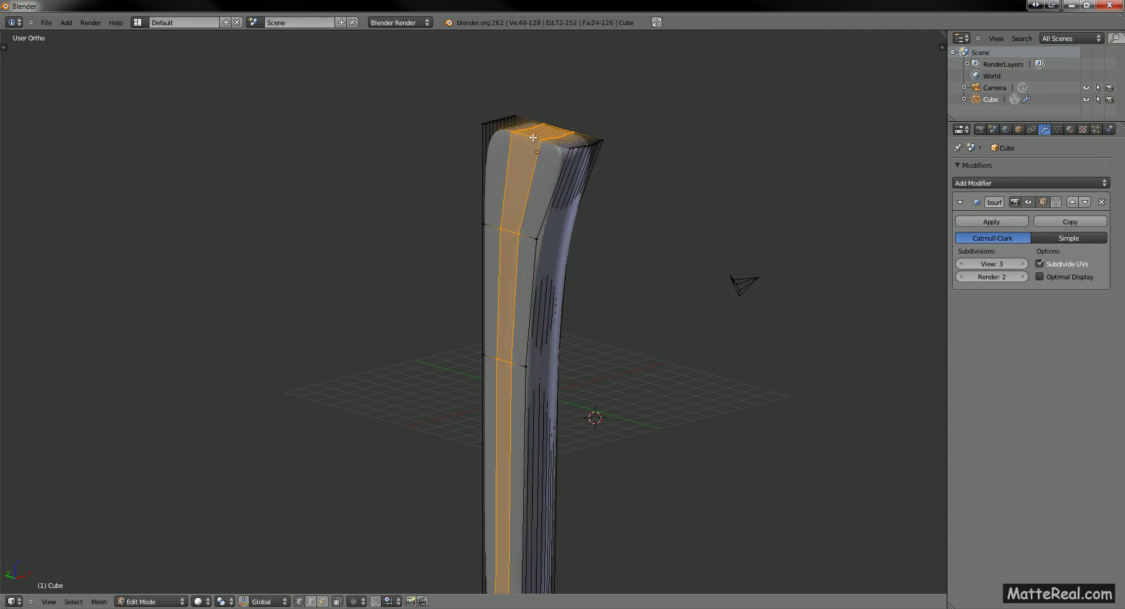
key("s")
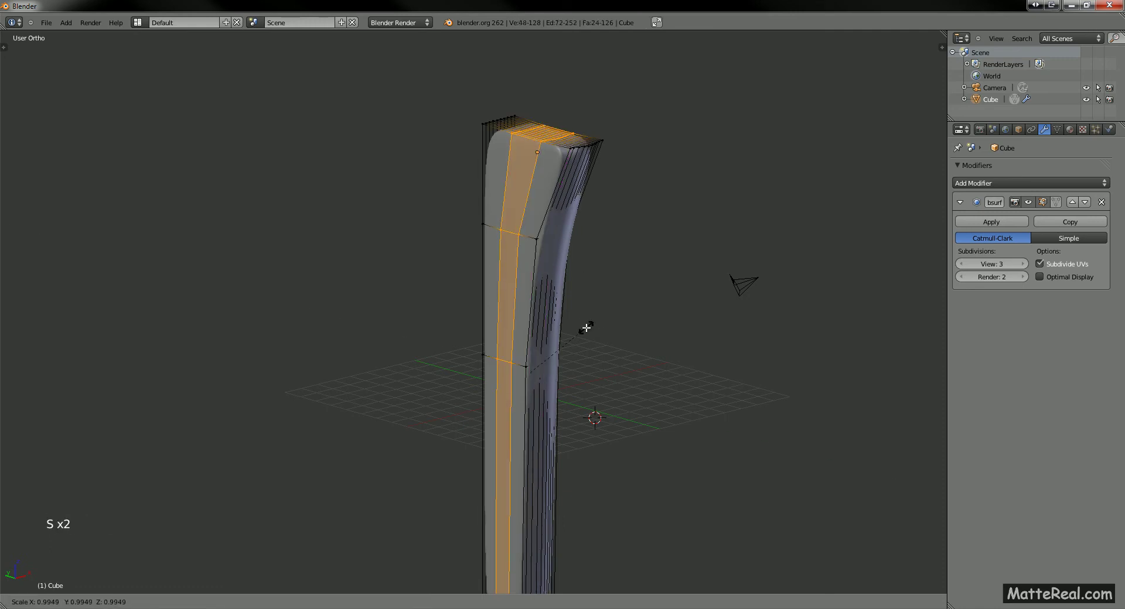
key("y")
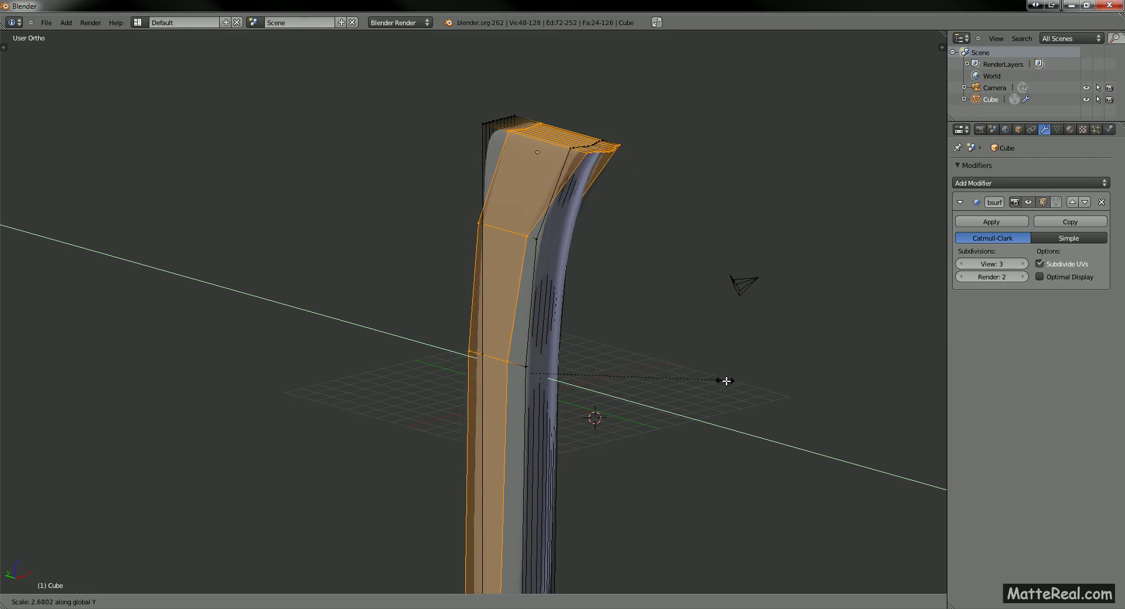
right_click(685, 339)
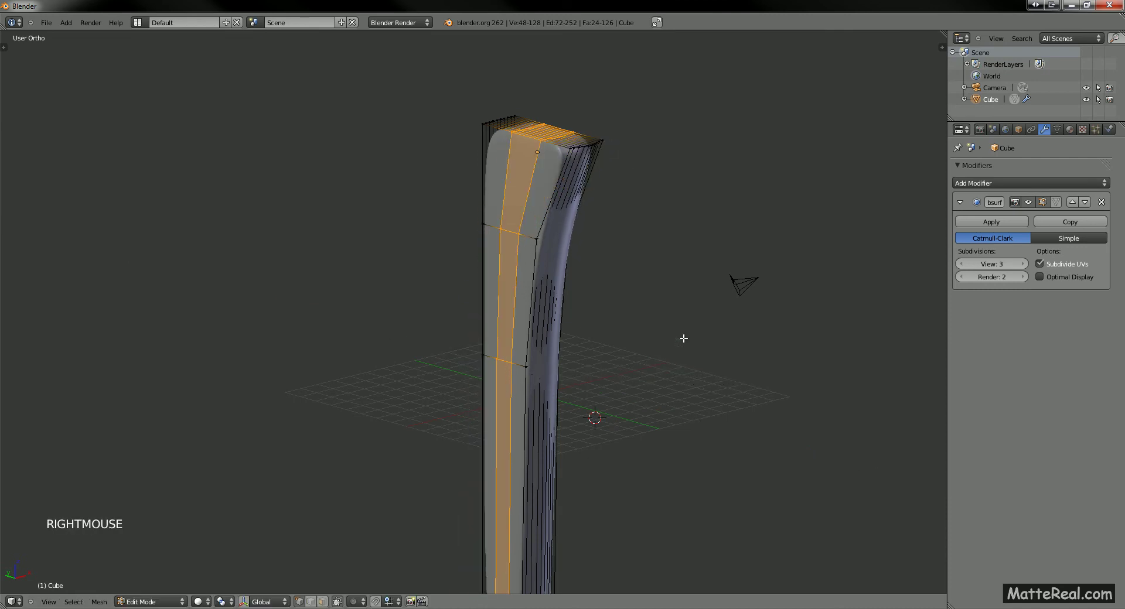
key("ctrl+z")
- Add two lengthwise support loops around the leg, one slid close to the front edge and one close to the back edge
key("ctrl+r")
left_click(531, 151)
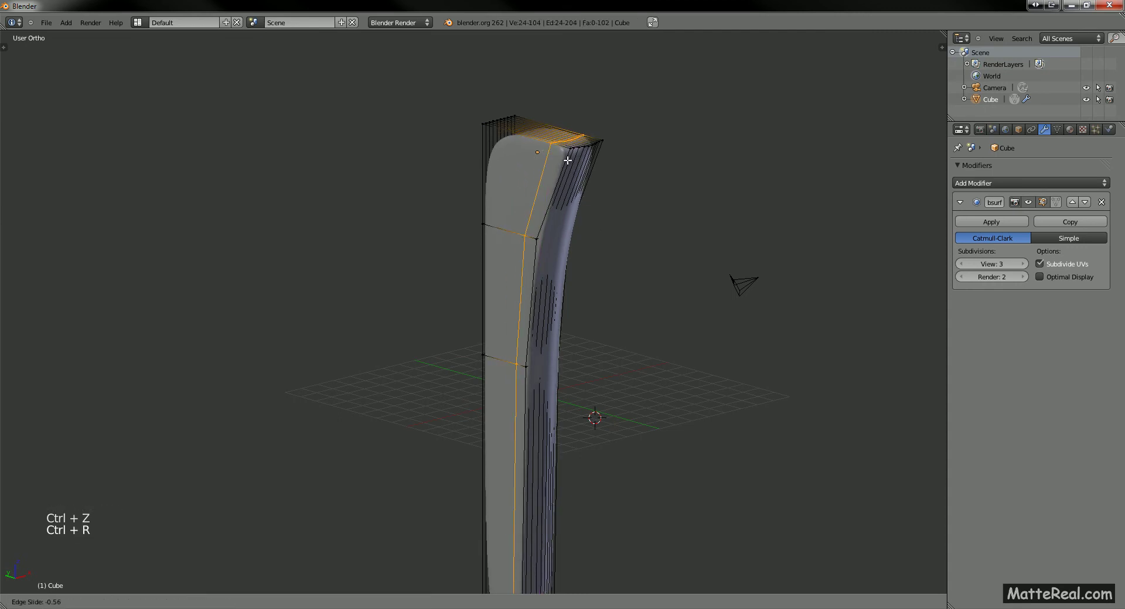
left_click(572, 162)
key("a")
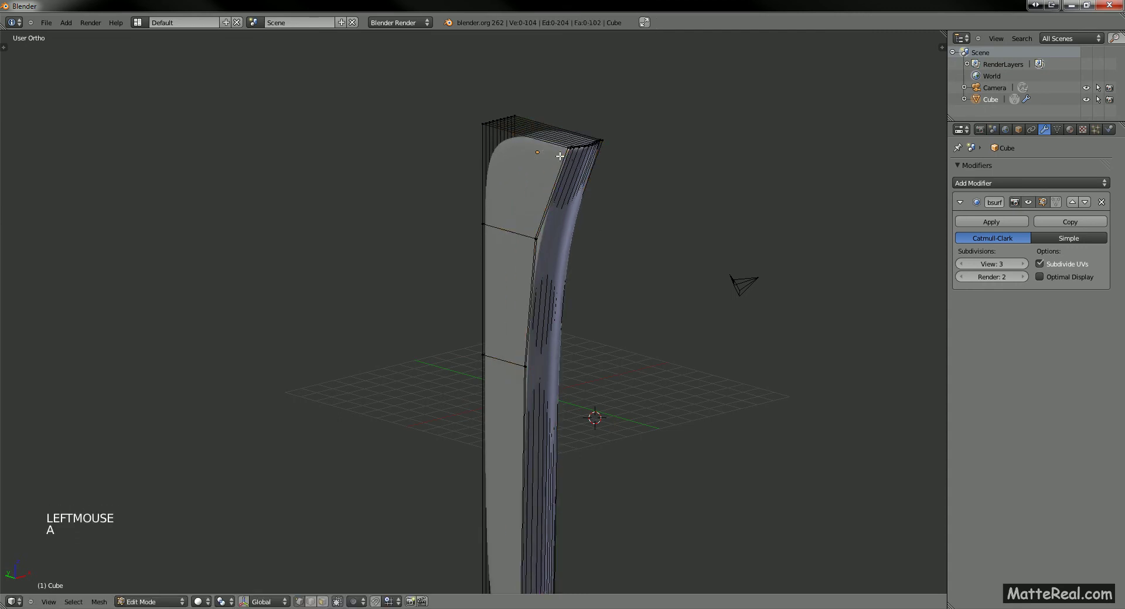
key("ctrl+r")
left_click(518, 128)
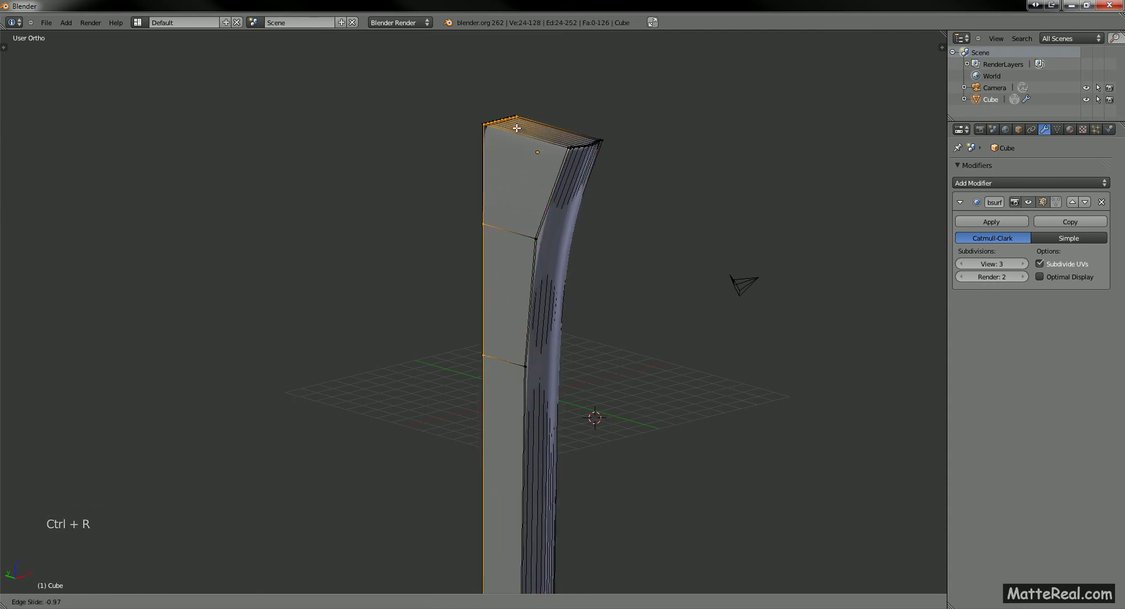
left_click(531, 197)
middle_click_drag(557, 470, 582, 311, "shift")
key("a")
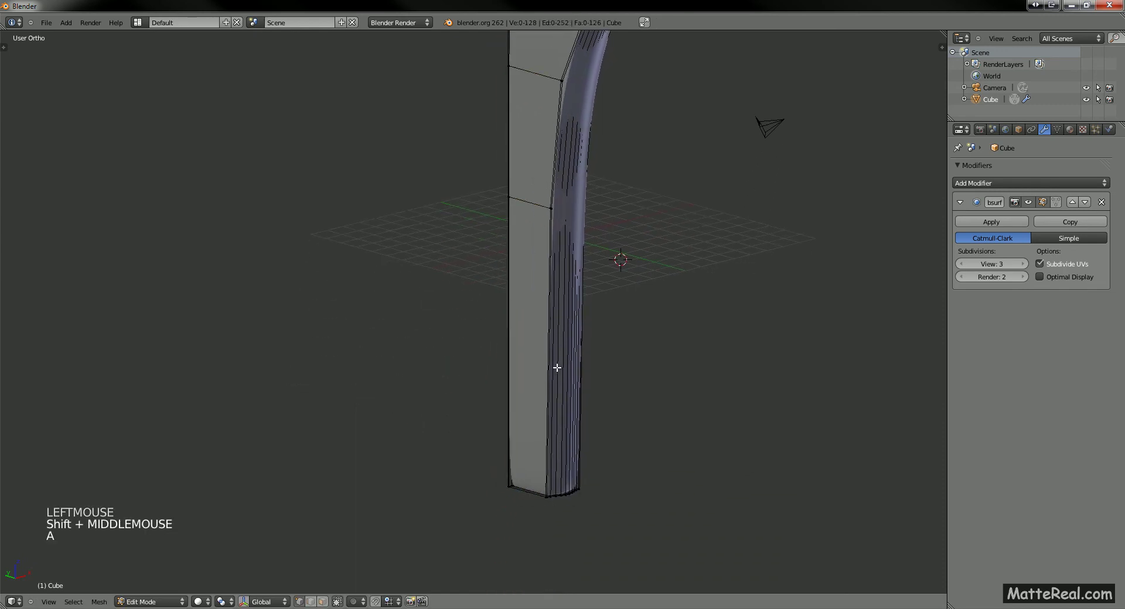
- Add a horizontal support loop slid close to the leg's bottom edge, and check the result in Object Mode
key("ctrl+r")
left_click(554, 387)
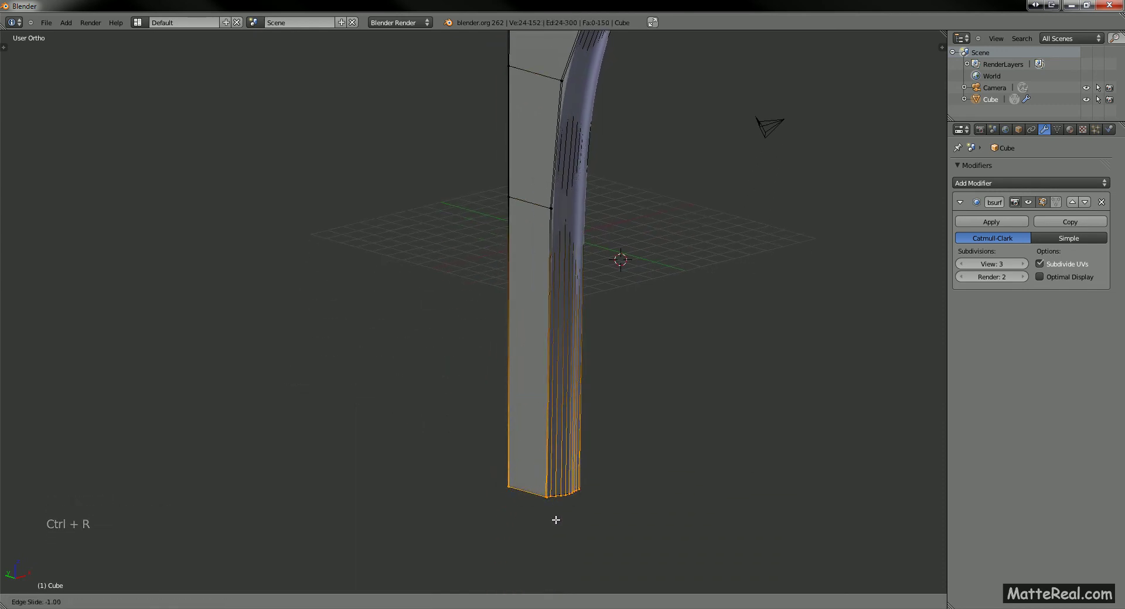
left_click(556, 520)
key("a")
key("Tab")
middle_click_drag(586, 485, 622, 351)
key("Tab")
key("Tab")
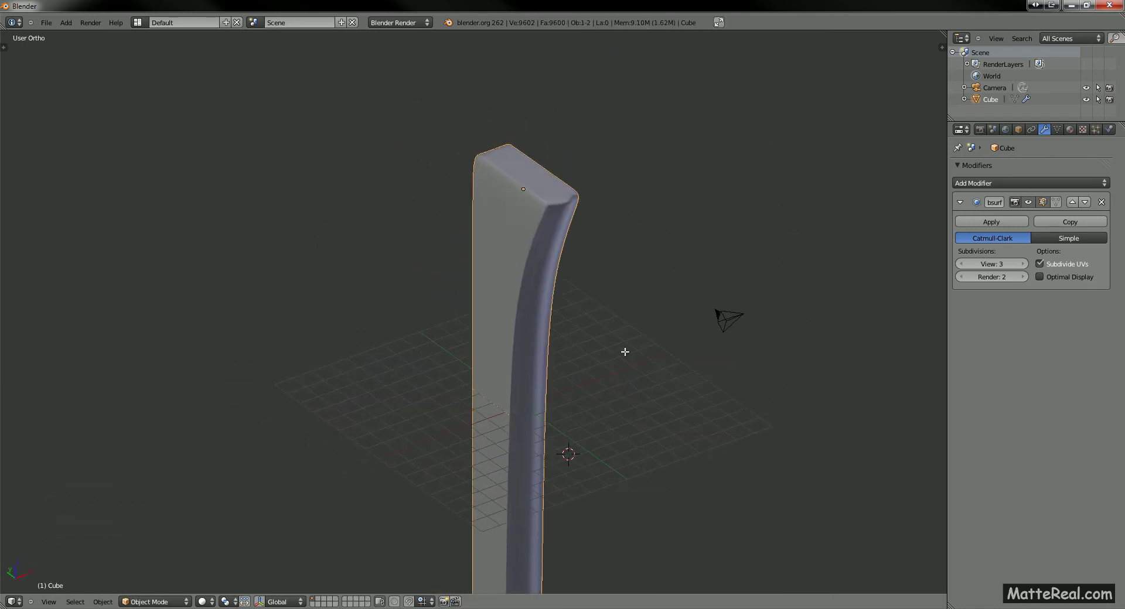
- Add a horizontal support loop slid close to the leg's top edge, and inspect the front in Object Mode
key("Tab")
scroll(581, 265, "up", 2)
key("ctrl+r")
left_click(573, 176)
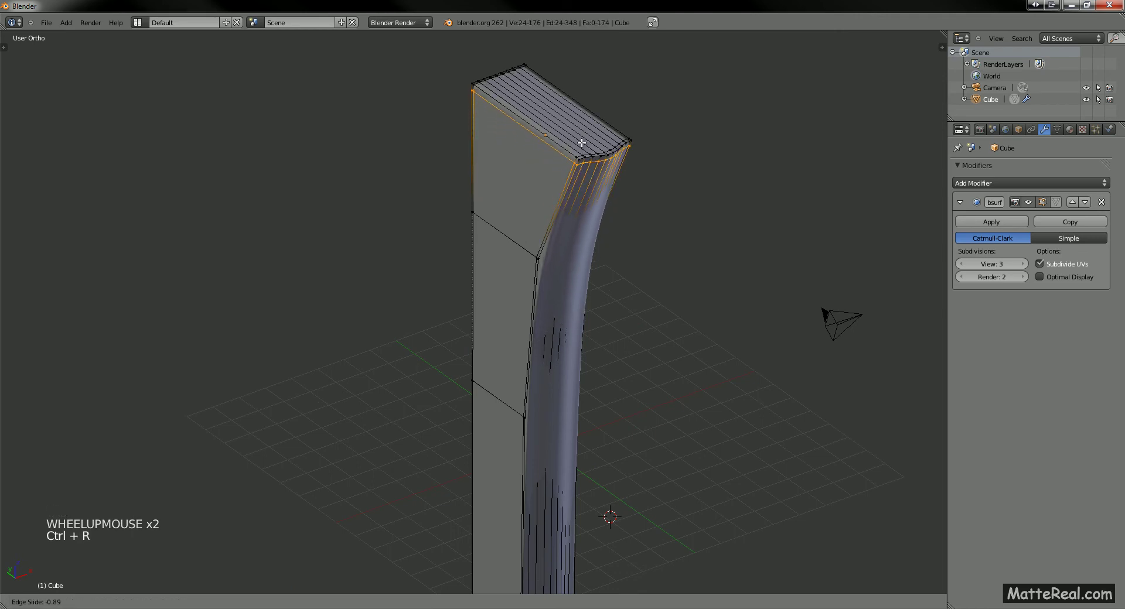
left_click(584, 138)
key("Tab")
middle_click_drag(592, 184, 551, 346)
scroll(519, 304, "up", 2)
key("Tab")
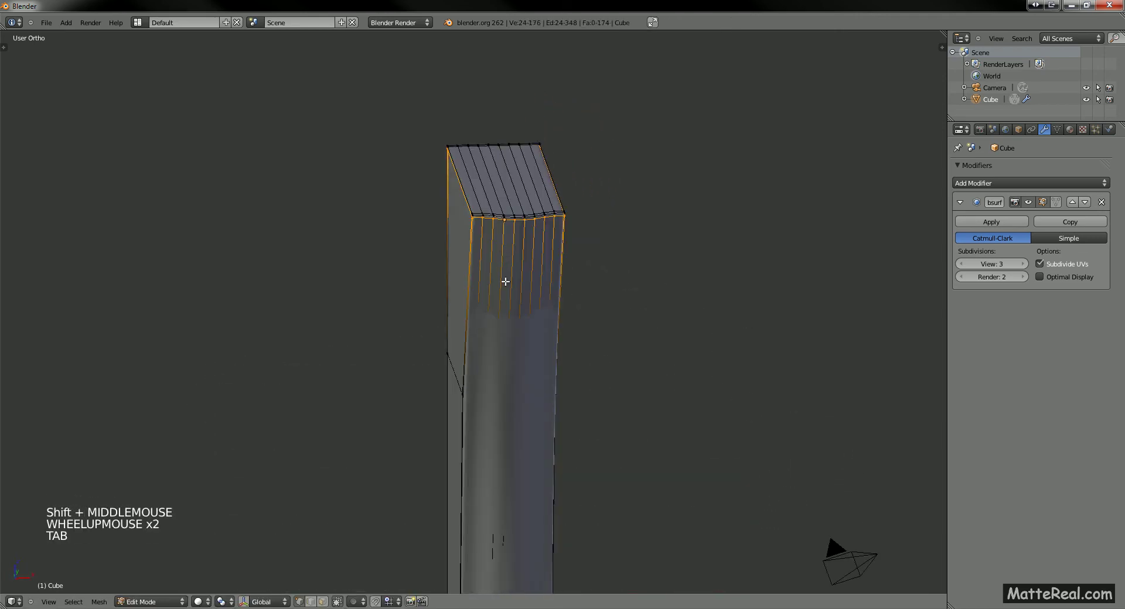
- Add a vertical loop cut in the second front strip from the left, slid close to its inner edge, and inspect it in Object Mode
middle_click_drag(505, 279, 509, 323, "shift")
scroll(508, 323, "up", 3)
key("a")
scroll(509, 231, "up", 1)
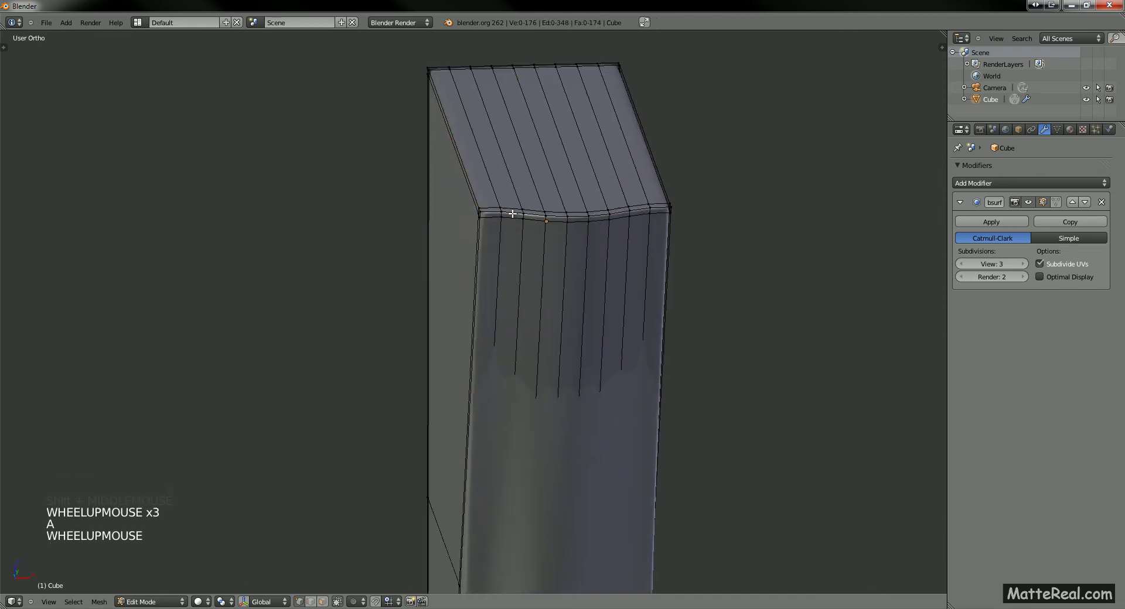
key("ctrl+r")
left_click(514, 230)
left_click(526, 216)
key("Tab")
middle_click_drag(526, 217, 635, 296)
scroll(673, 282, "down", 4)
scroll(659, 275, "down", 1)
middle_click_drag(659, 276, 483, 317)
scroll(606, 349, "up", 1)
- In top view, add a loop cut in the leftmost strip of the leg with an edge slide of about 0.34
key("KP_7")
key("Tab")
key("a")
key("ctrl+r")
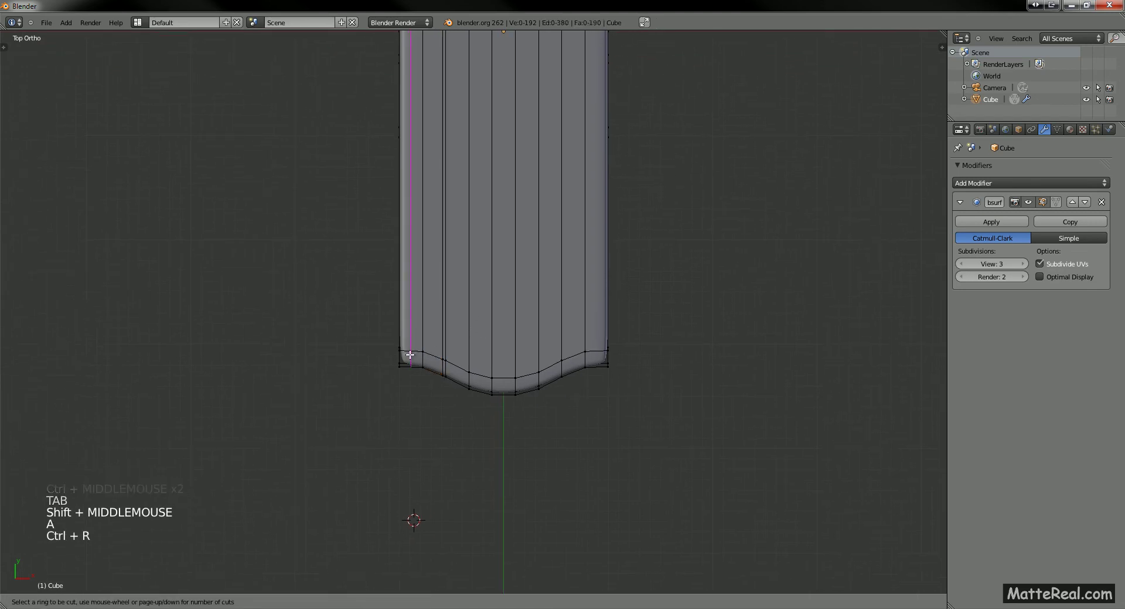
left_click(404, 357)
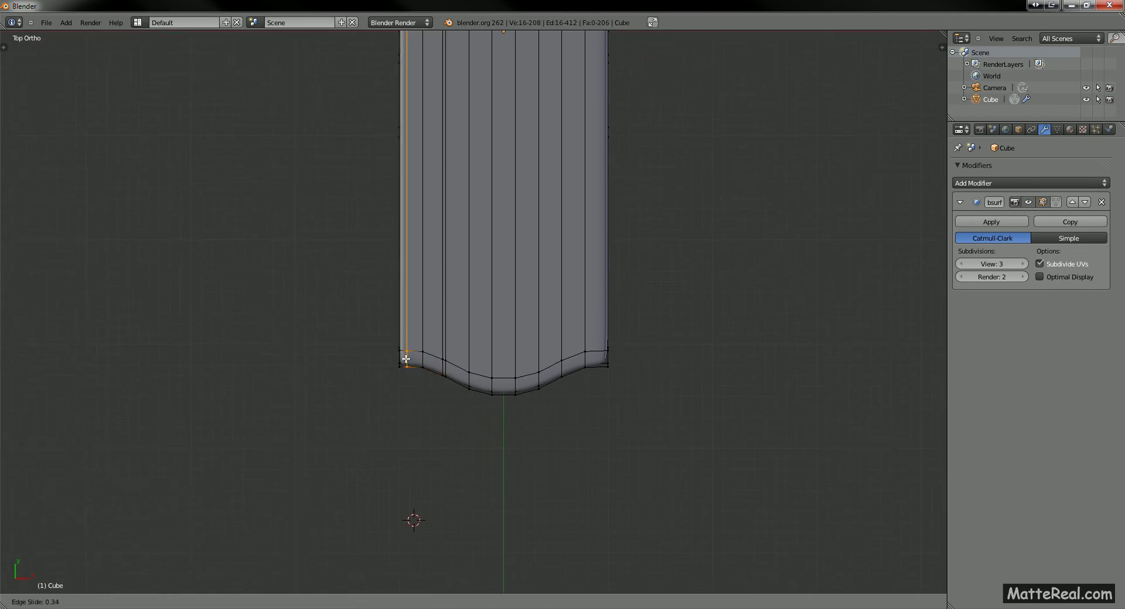
left_click(406, 358)
middle_click_drag(406, 359, 449, 376, "ctrl")
key("a")
- In wireframe top view, box-select the front-end vertices of the close loop pair in the second strip from the left
key("z")
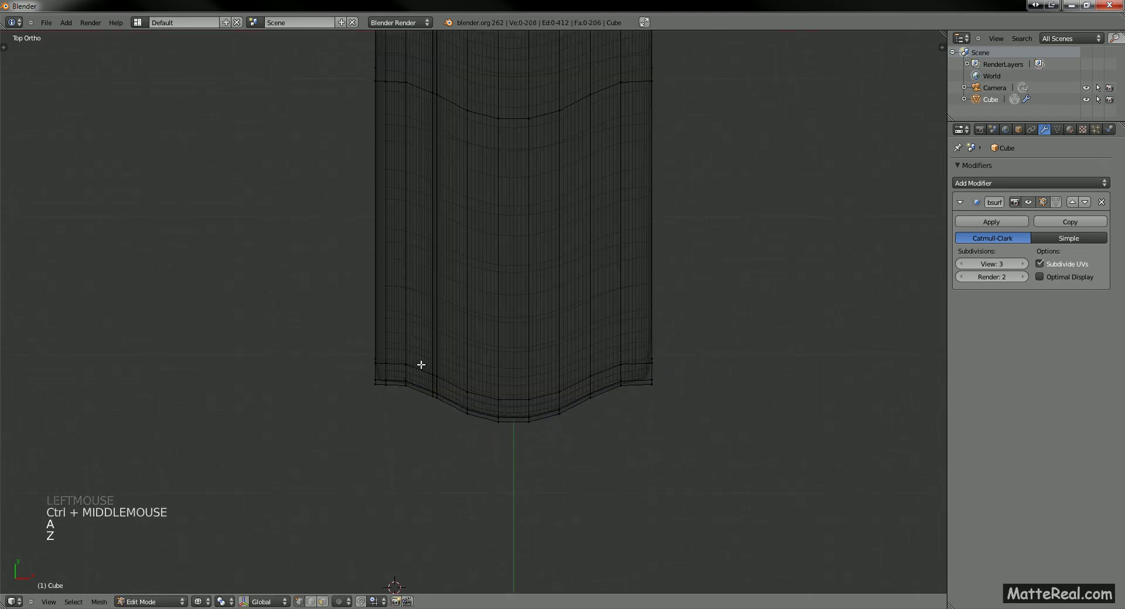
key("b")
left_click_drag(422, 364, 452, 410)
key("z")
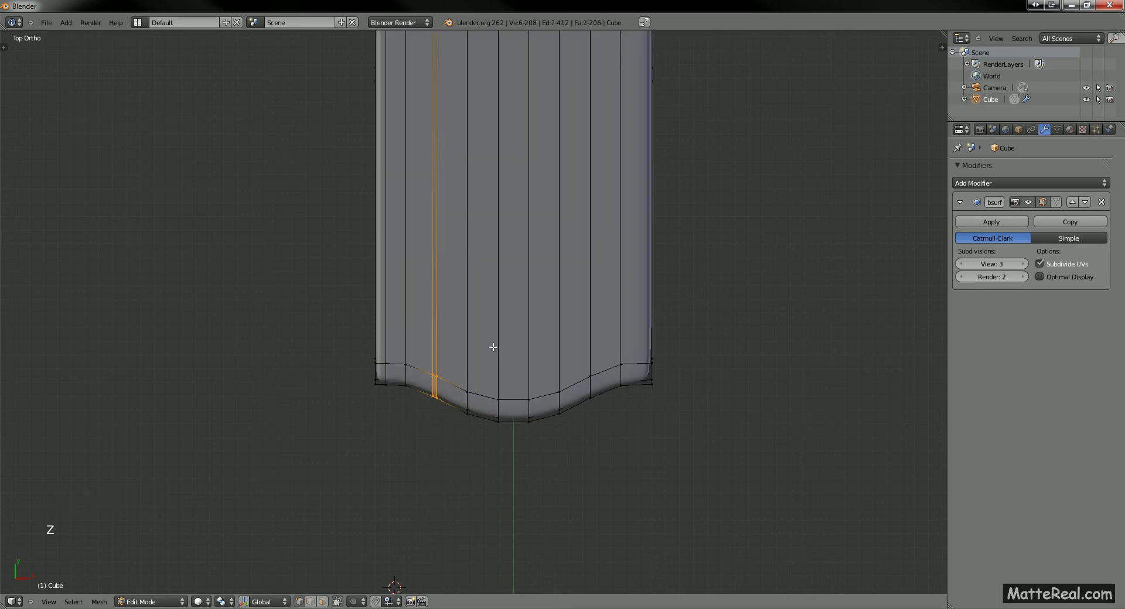
- Examine the loop-pair selection on the top and front of the leg in solid and wireframe shading
middle_click_drag(493, 348, 498, 292, "ctrl")
middle_click_drag(497, 292, 485, 246, "ctrl")
key("z")
key("z")
key("KP_7")
key("z")
right_click(451, 377, "alt")
key("z")
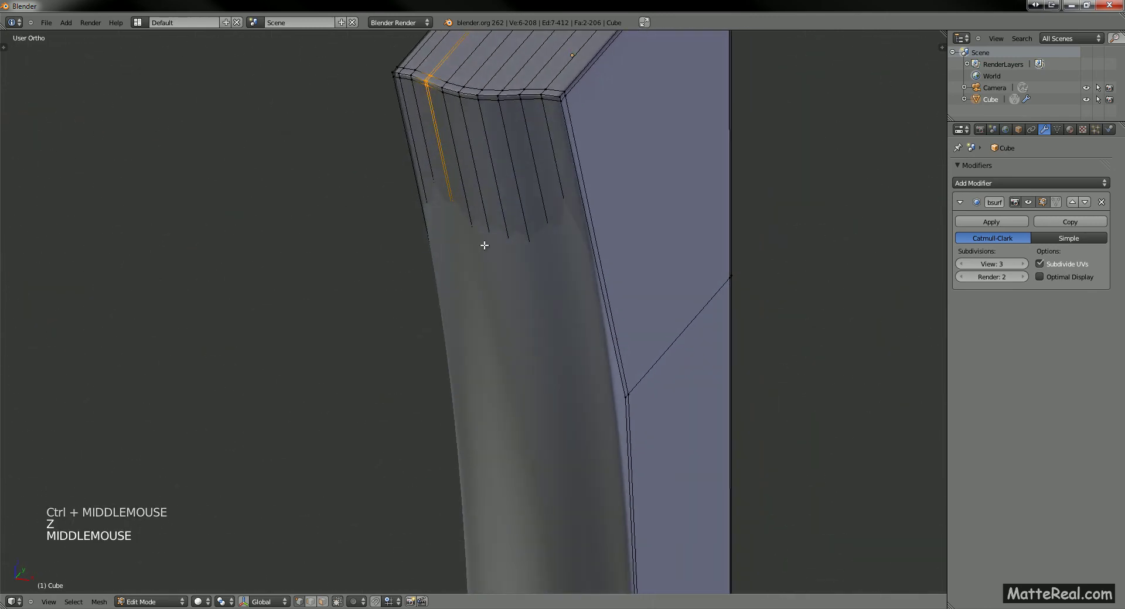
middle_click_drag(457, 108, 471, 349)
key("z")
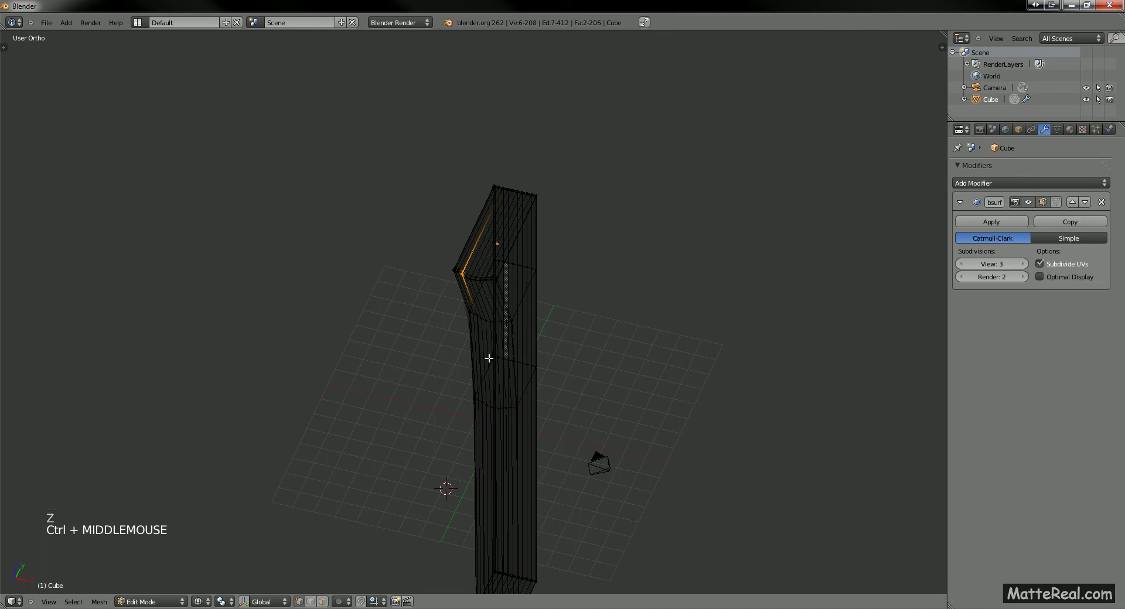
- In wireframe top view, extend the selection to the remaining vertices of the close loop pair along the leg
key("KP_7")
key("z")
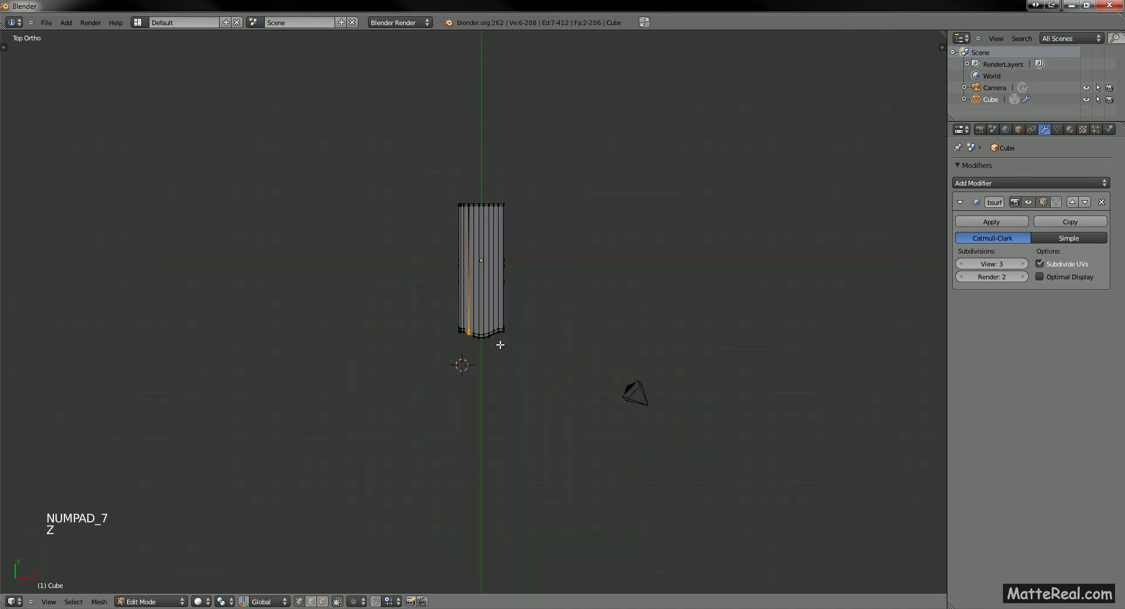
middle_click_drag(500, 343, 463, 230, "ctrl")
key("z")
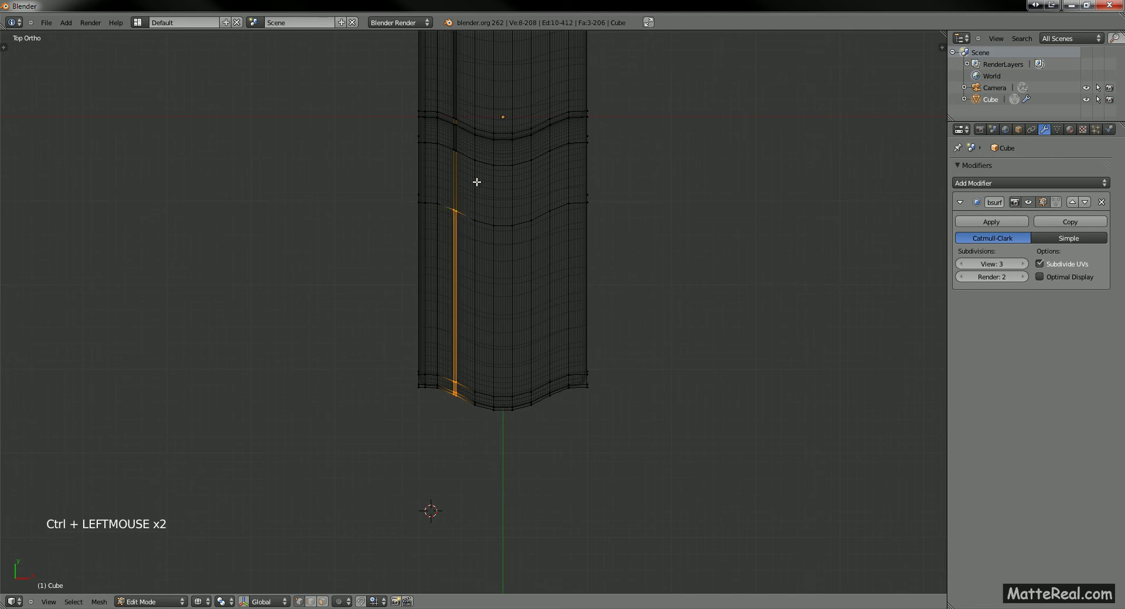
middle_click_drag(476, 182, 483, 247, "shift")
key("b")
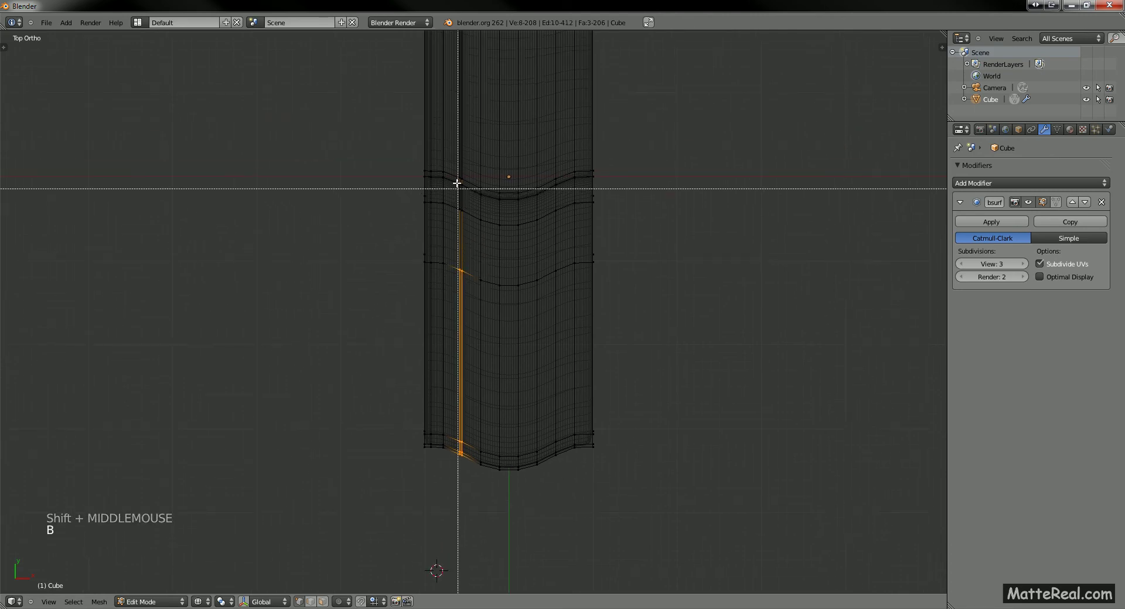
left_click_drag(454, 181, 476, 196)
key("z")
- Inspect the selected loop pair along the leg from an angle, cancelling a trial move of it
middle_click_drag(474, 290, 492, 305)
mouse_move(492, 304)
middle_mouse_down("ctrl")
mouse_move(512, 372)
mouse_move(500, 201)
mouse_move(502, 306)
middle_mouse_up("ctrl")
key("z")
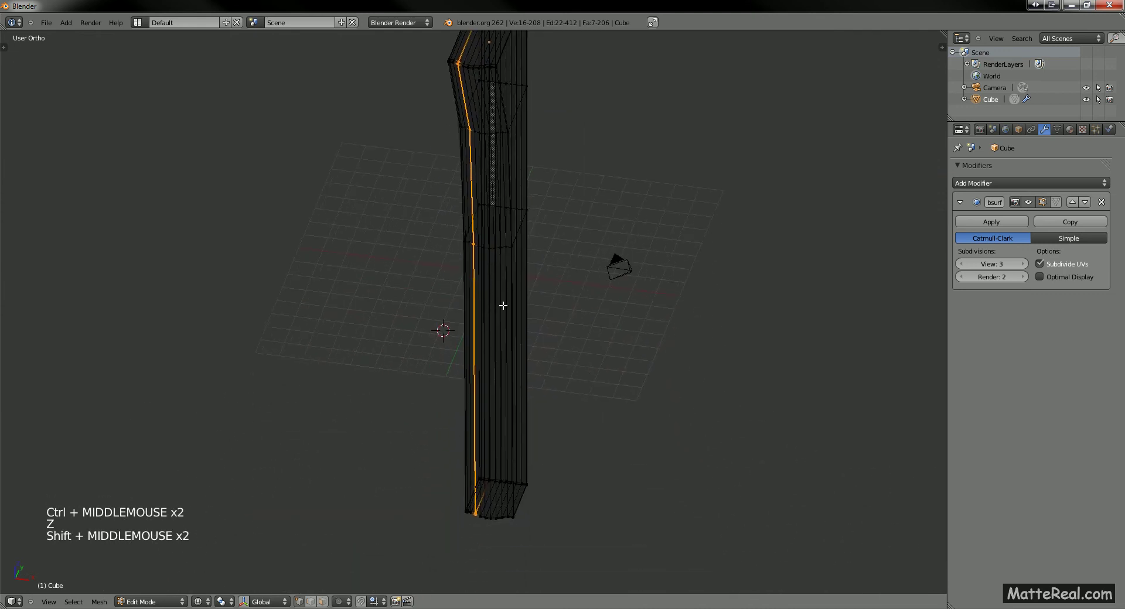
key("g")
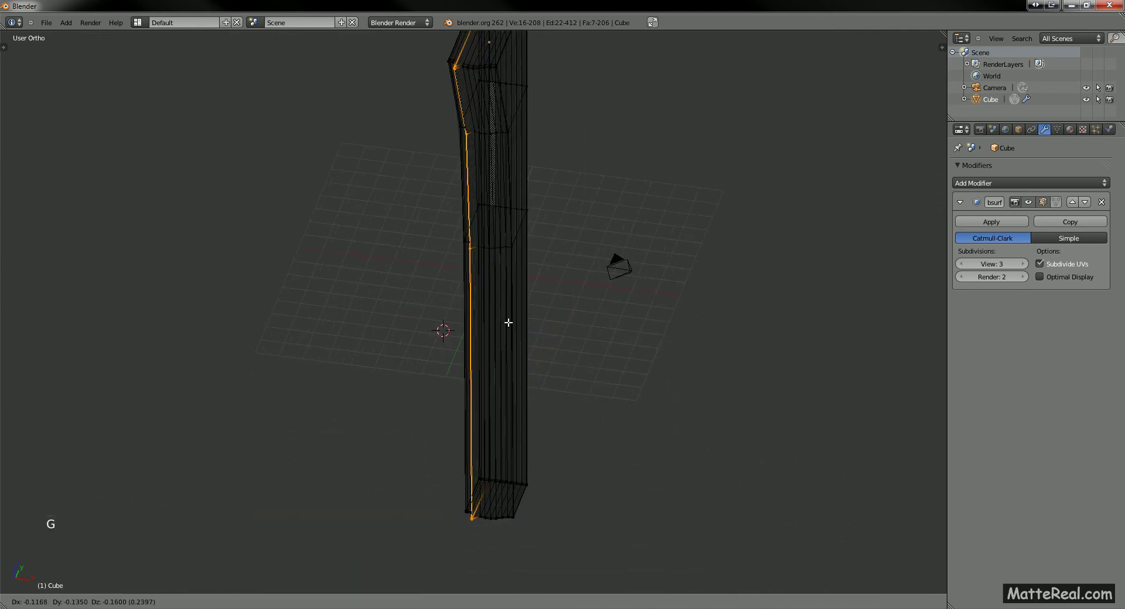
right_click(507, 322)
- In top view, move the selected loop pair about 0.07 along Y, and inspect the resulting groove in Object Mode
mouse_move(508, 322)
middle_mouse_down("shift")
mouse_move(519, 298)
mouse_move(513, 349)
mouse_move(491, 229)
mouse_move(459, 158)
mouse_move(504, 273)
mouse_move(449, 258)
middle_mouse_up("shift")
key("KP_7")
key("z")
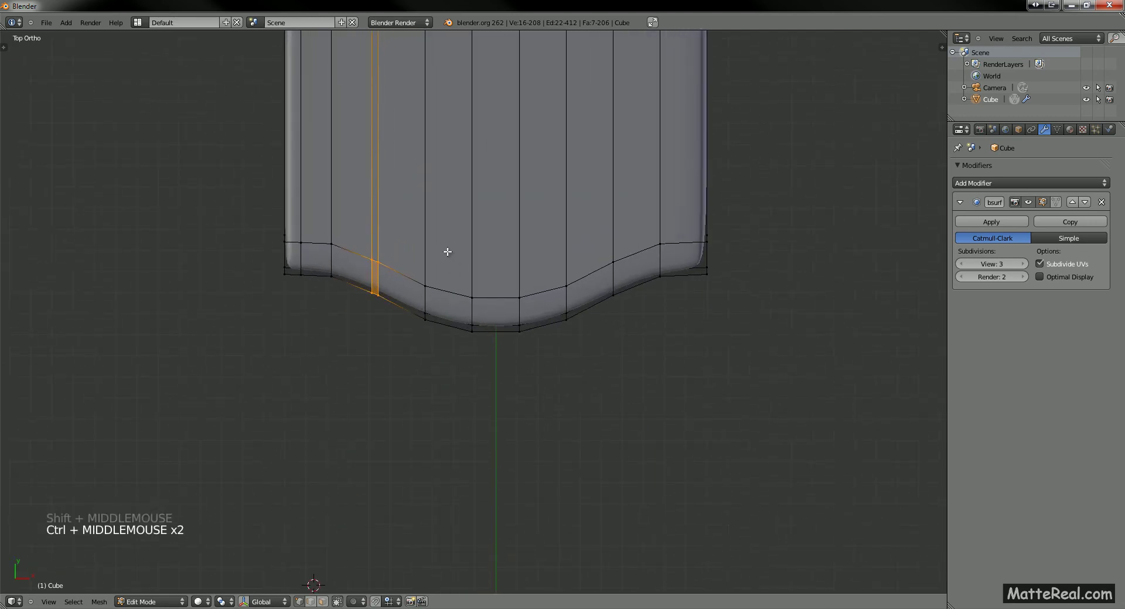
key("g")
key("y")
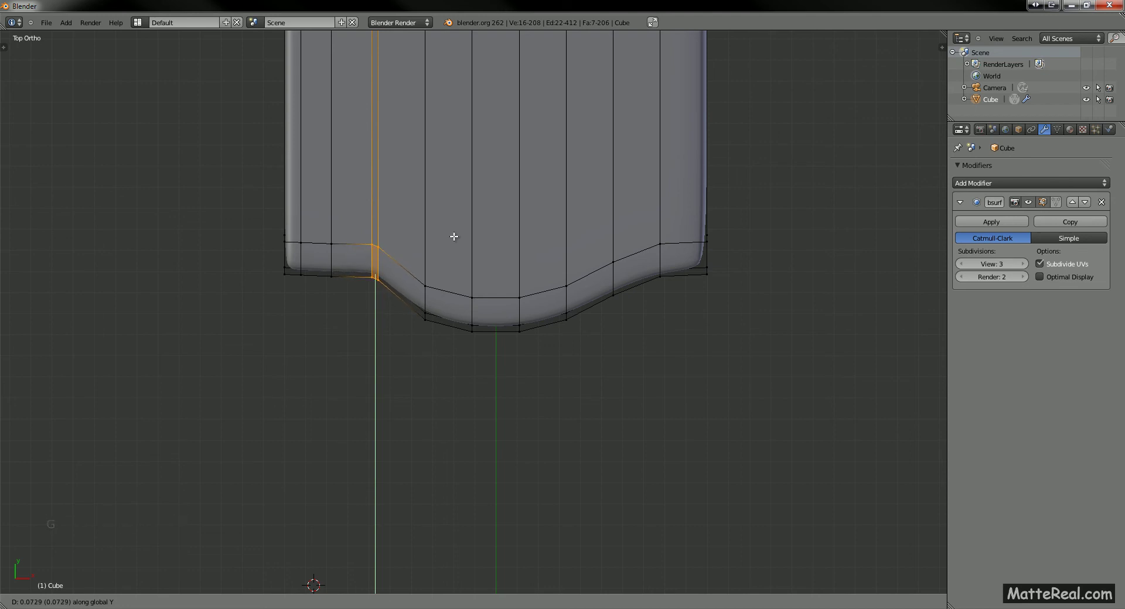
left_click(452, 237)
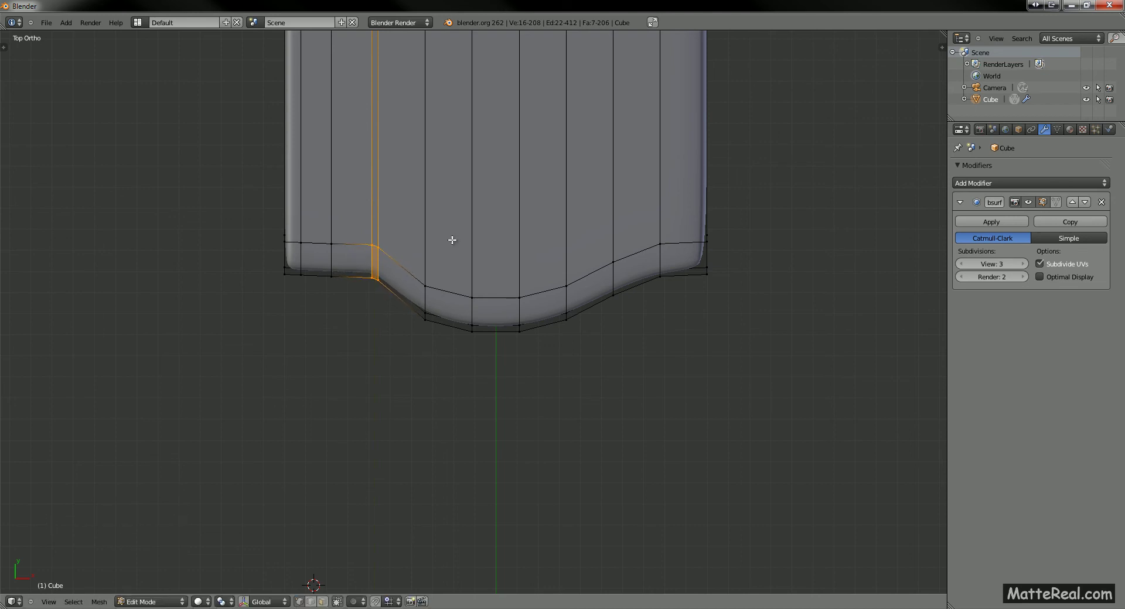
key("a")
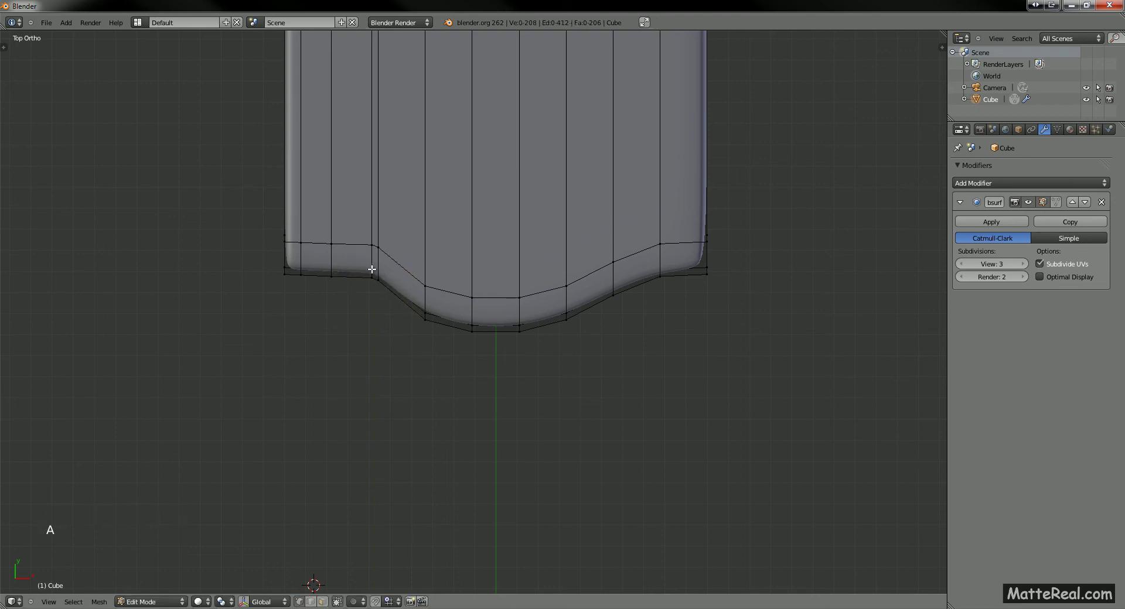
middle_click_drag(410, 271, 434, 248)
key("Tab")
middle_click_drag(408, 290, 421, 199, "ctrl")
middle_click_drag(421, 200, 469, 206)
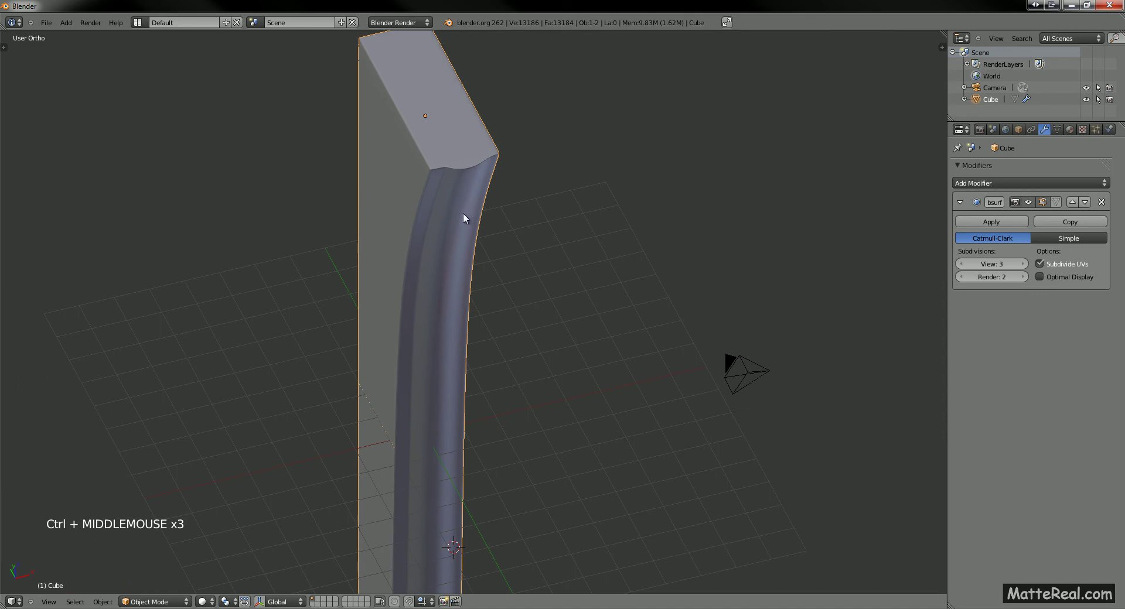
- Restore the loop-pair selection, shift the pair about -0.04 along Y in top view, and inspect it in Object Mode
key("Tab")
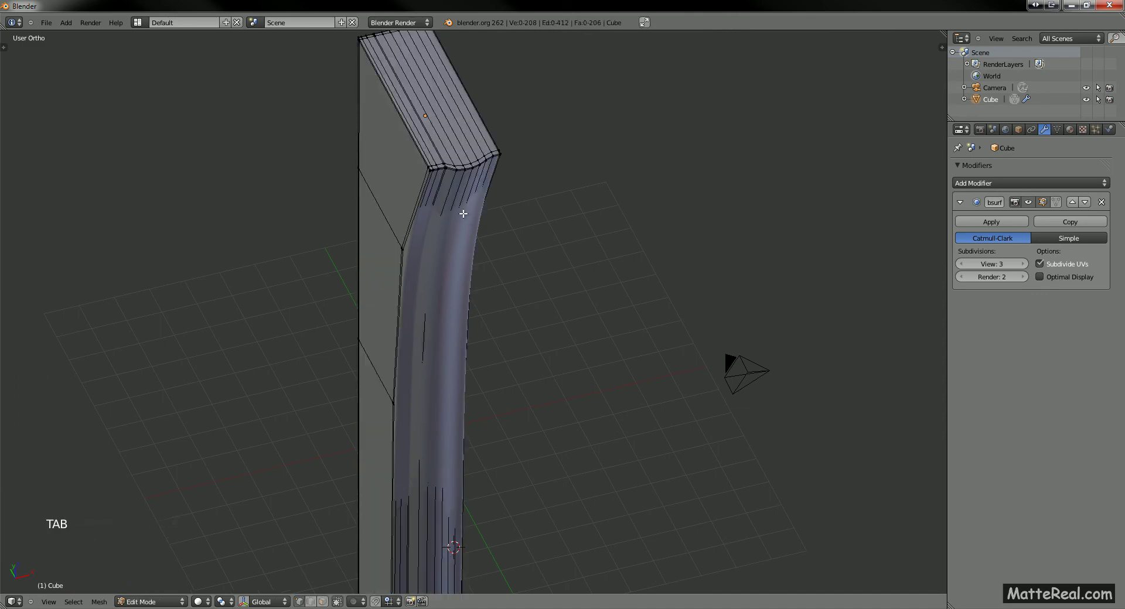
key("ctrl+z")
key("ctrl+z")
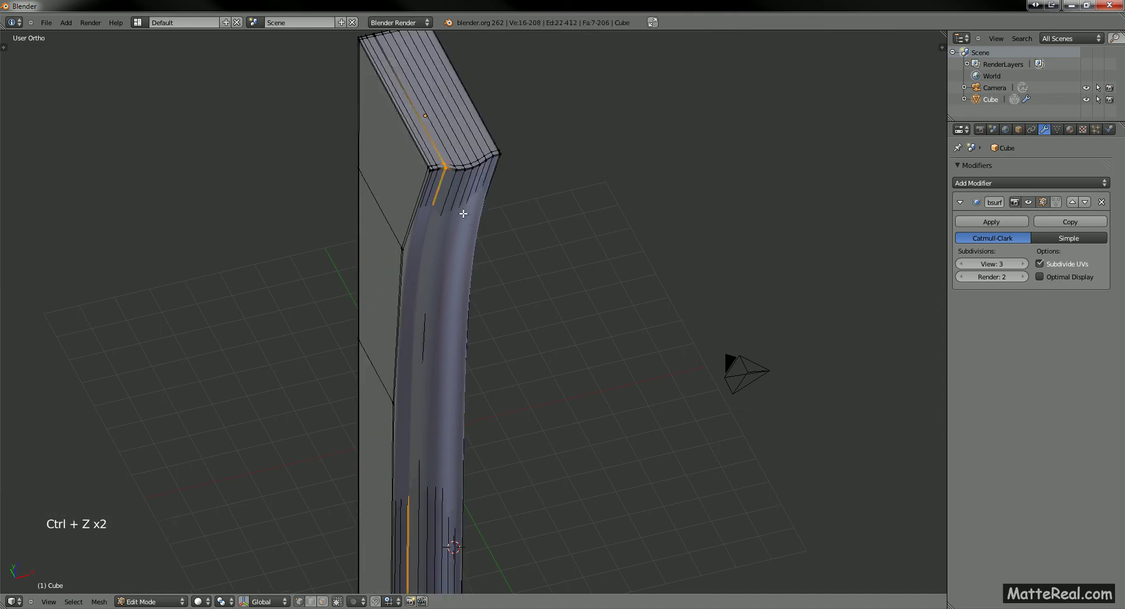
key("KP_7")
middle_click_drag(446, 291, 457, 335, "ctrl")
key("g")
key("y")
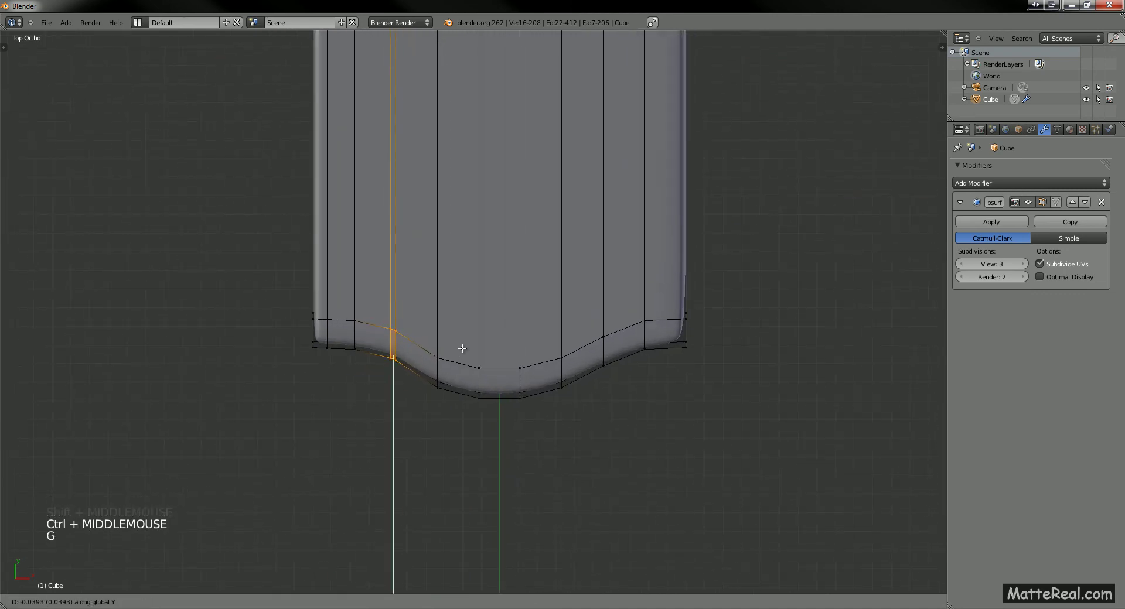
left_click(460, 350, "shift")
key("a")
key("Tab")
middle_click_drag(467, 349, 458, 233)
- Try a loop cut without edge slide in the middle strip of the leg, and undo it
key("Tab")
middle_click_drag(496, 199, 496, 251, "shift")
key("a")
key("a")
scroll(497, 252, "up", 2)
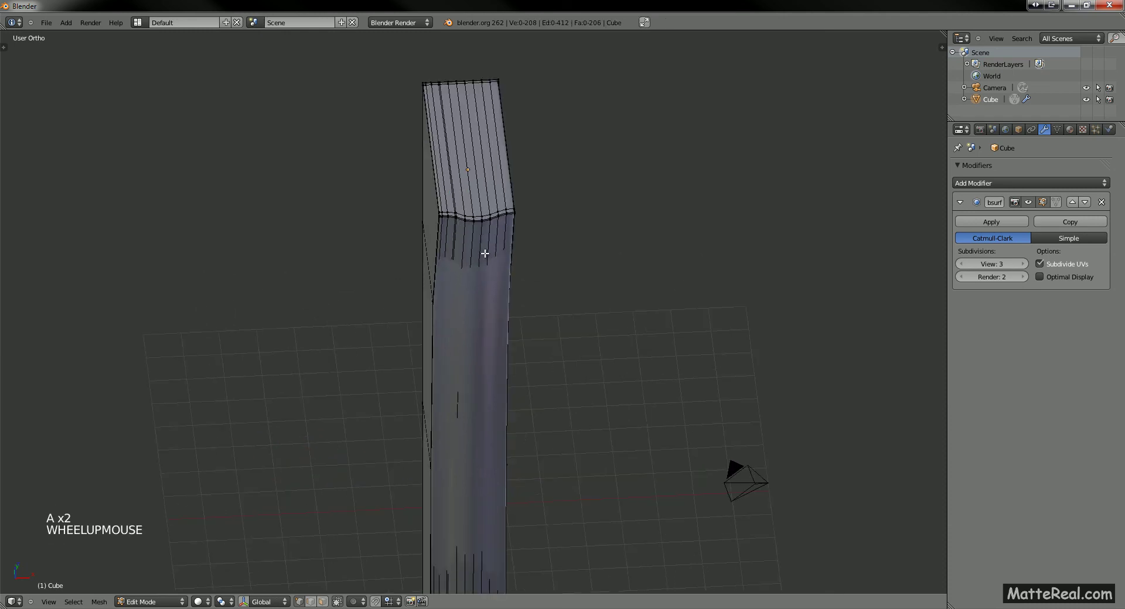
key("ctrl+r")
left_click(479, 200)
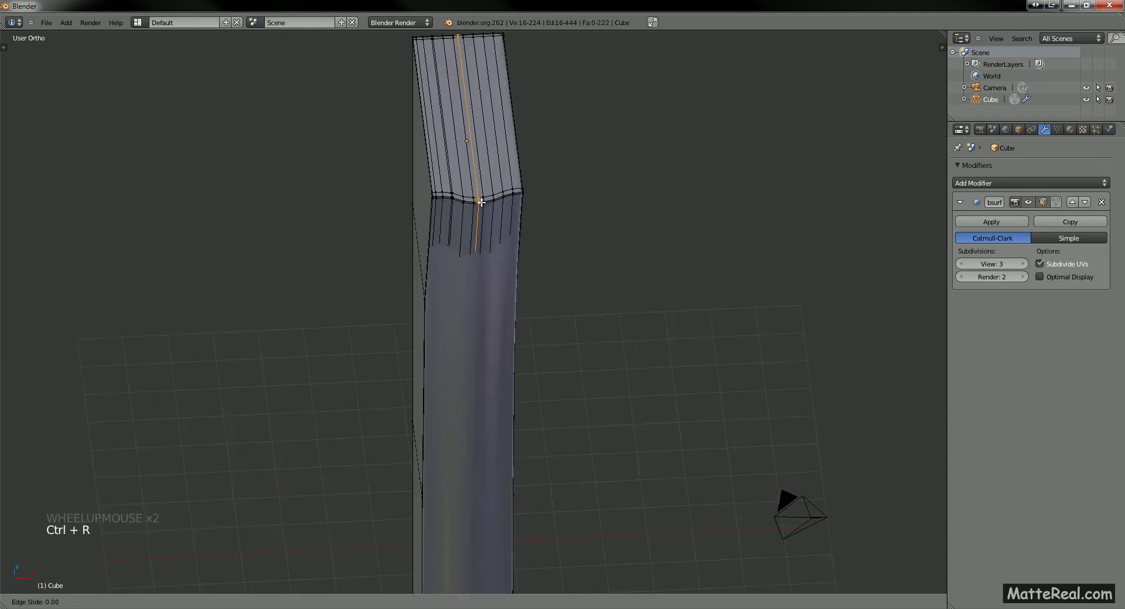
right_click(481, 190)
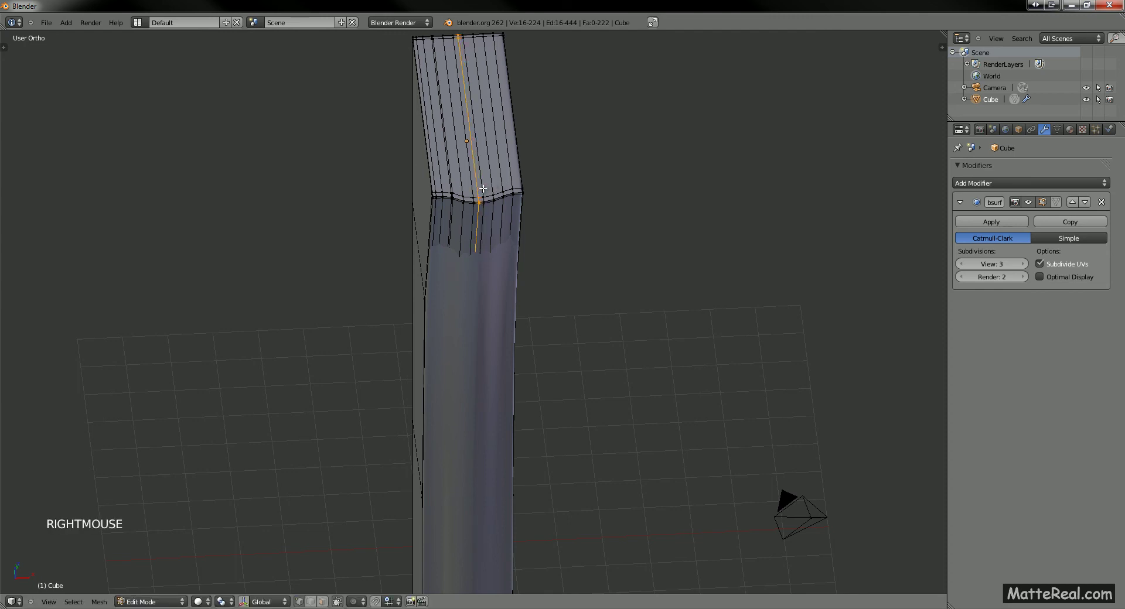
scroll(481, 189, "up", 2)
middle_click_drag(481, 190, 495, 309, "shift")
scroll(498, 253, "up", 2)
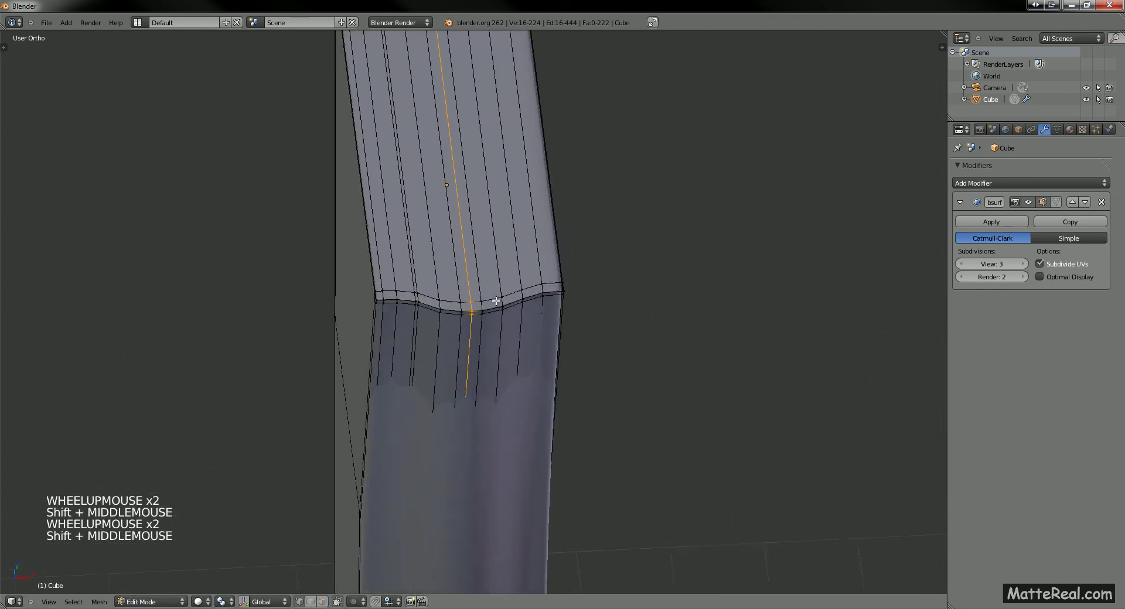
scroll(494, 309, "up", 2)
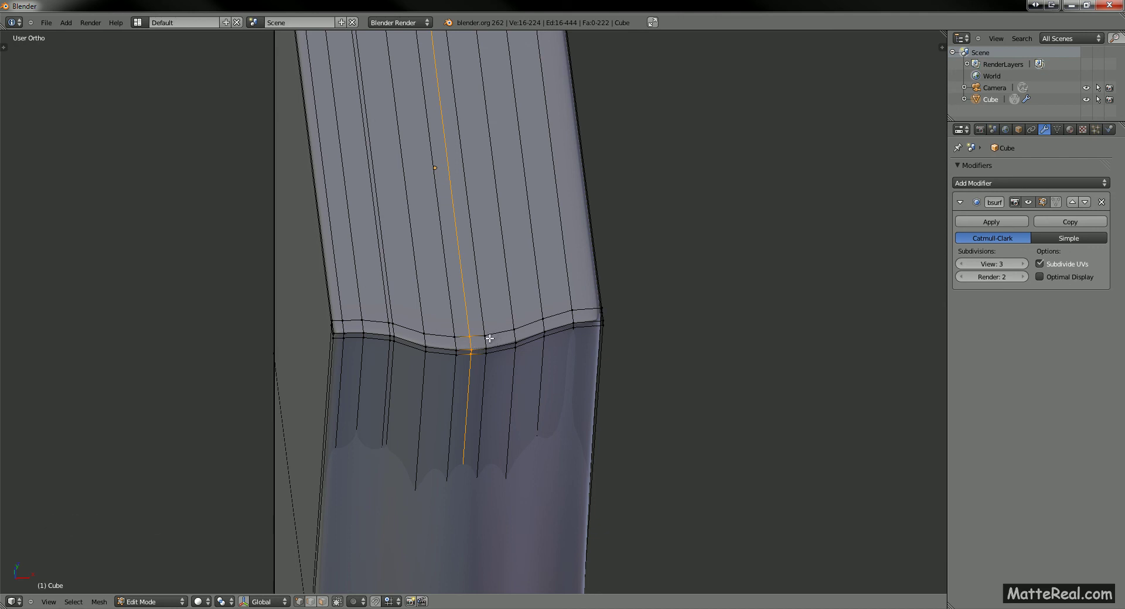
key("ctrl+z")
- Try a loop cut in the middle strip slid close to its right-hand edge, and undo it
key("ctrl+r")
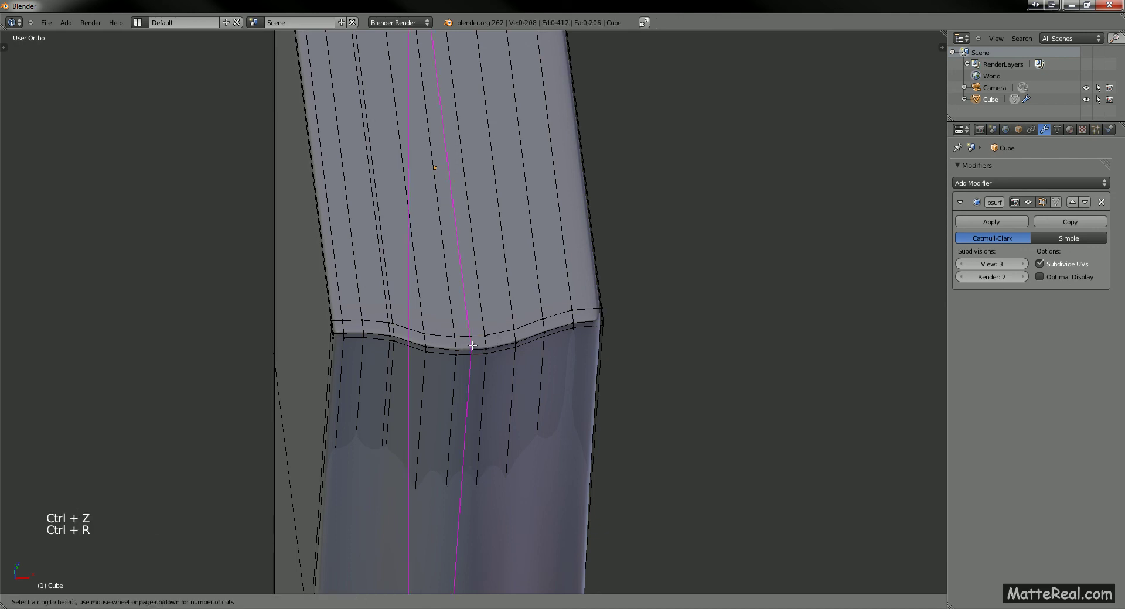
left_click(472, 346)
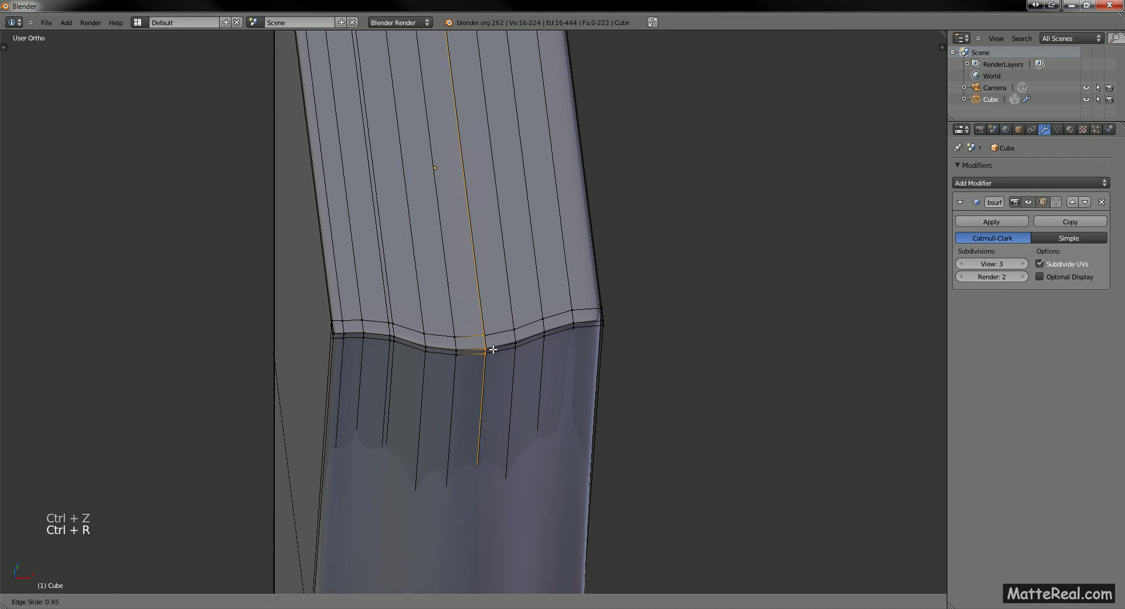
left_click(487, 384)
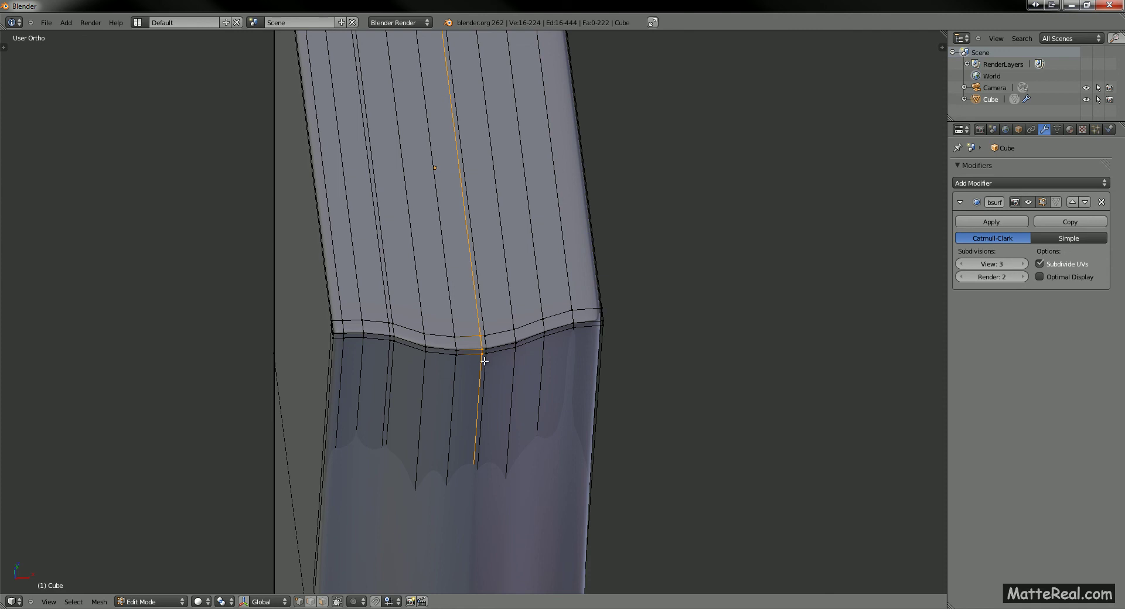
key("ctrl+z")
- Add a loop cut exactly at the centre of the middle strip, with no edge slide, and deselect everything
key("ctrl+r")
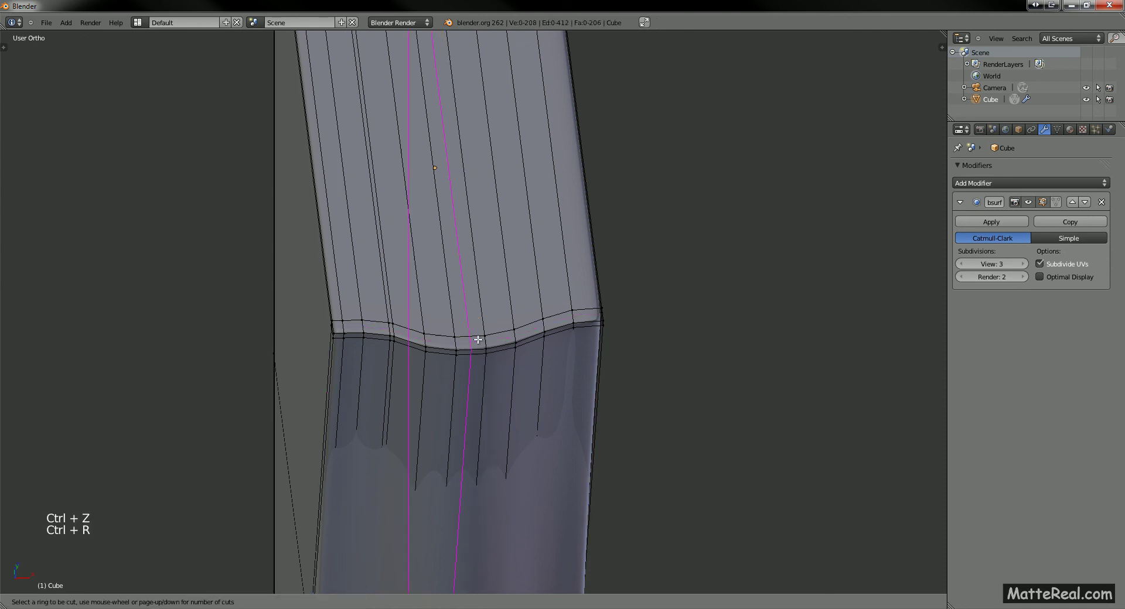
left_click(475, 342)
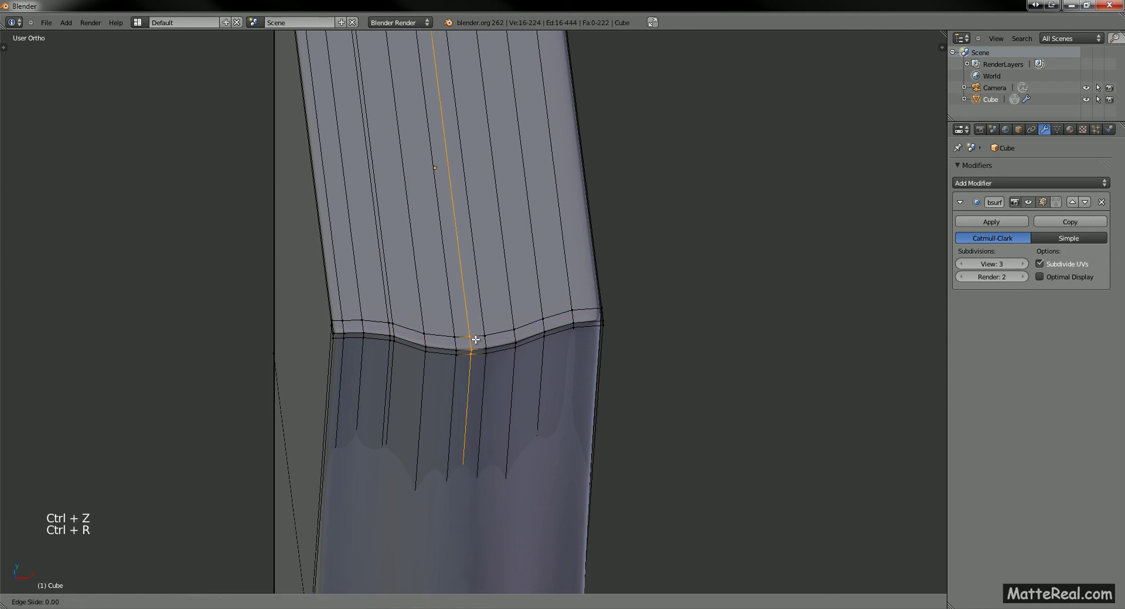
right_click(491, 371)
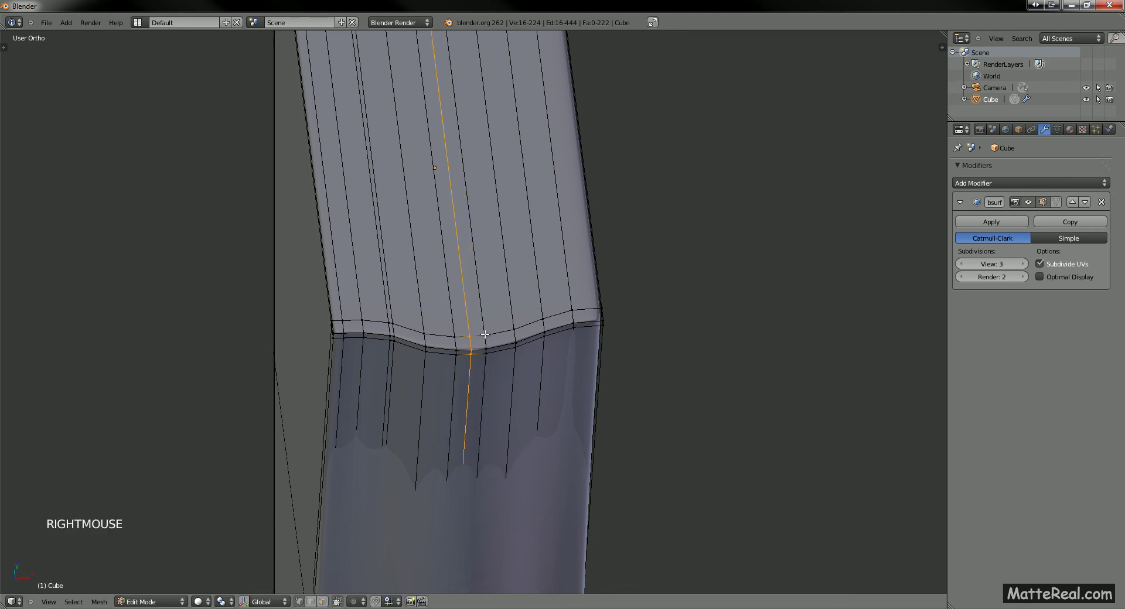
key("a")
scroll(475, 338, "down", 2)
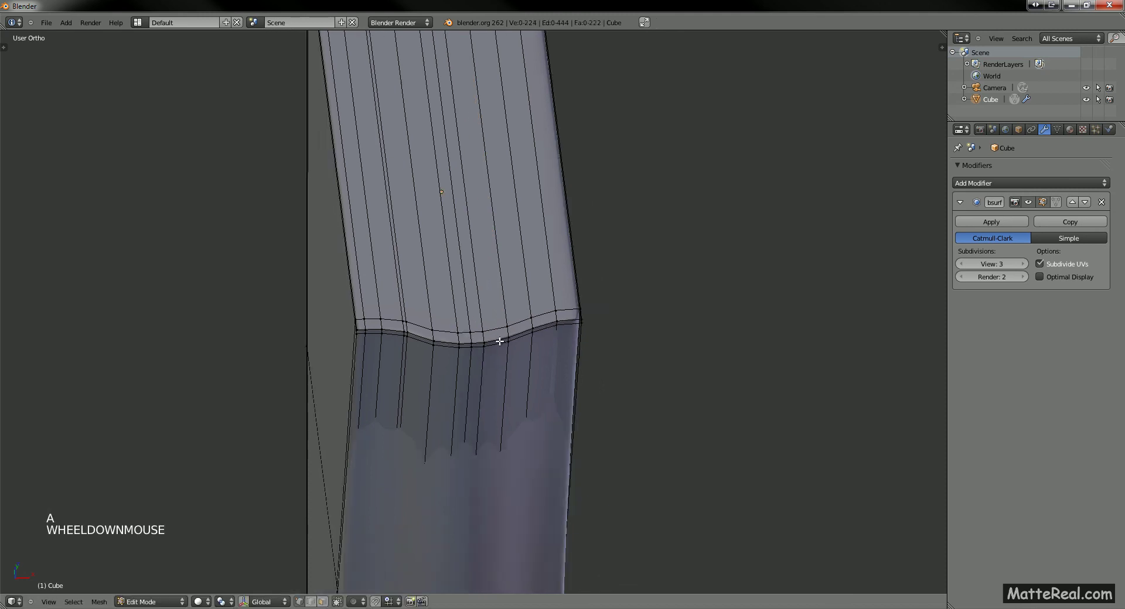
- In wireframe front view, box-select all vertices right of the central loop, down to the bottom end, and delete them
key("KP_1")
key("z")
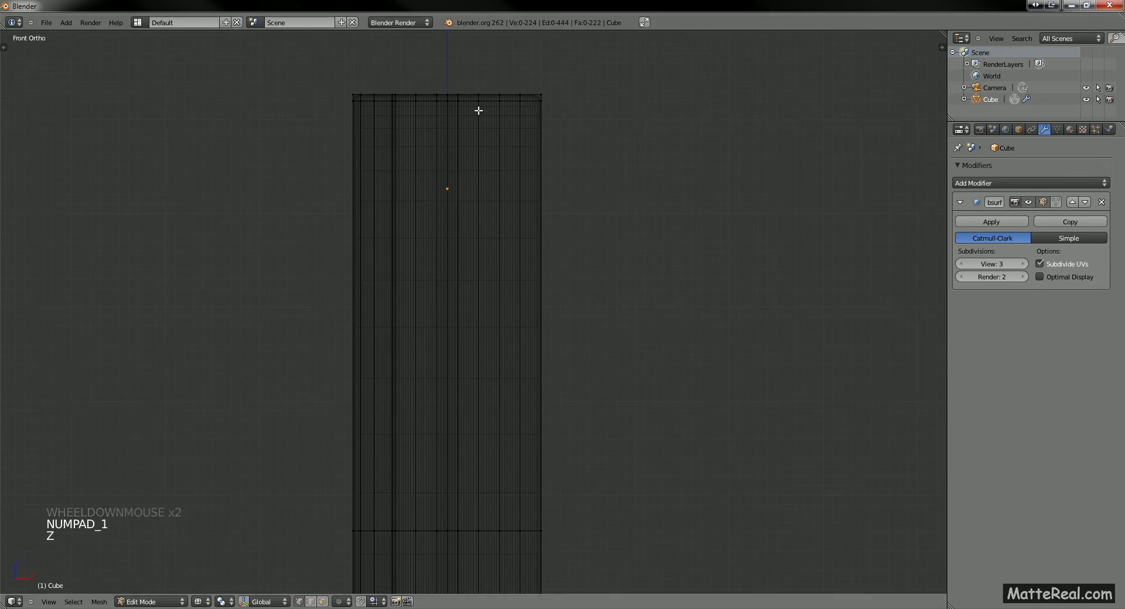
middle_click_drag(478, 110, 480, 98, "ctrl")
middle_click_drag(480, 250, 462, 118, "shift")
key("b")
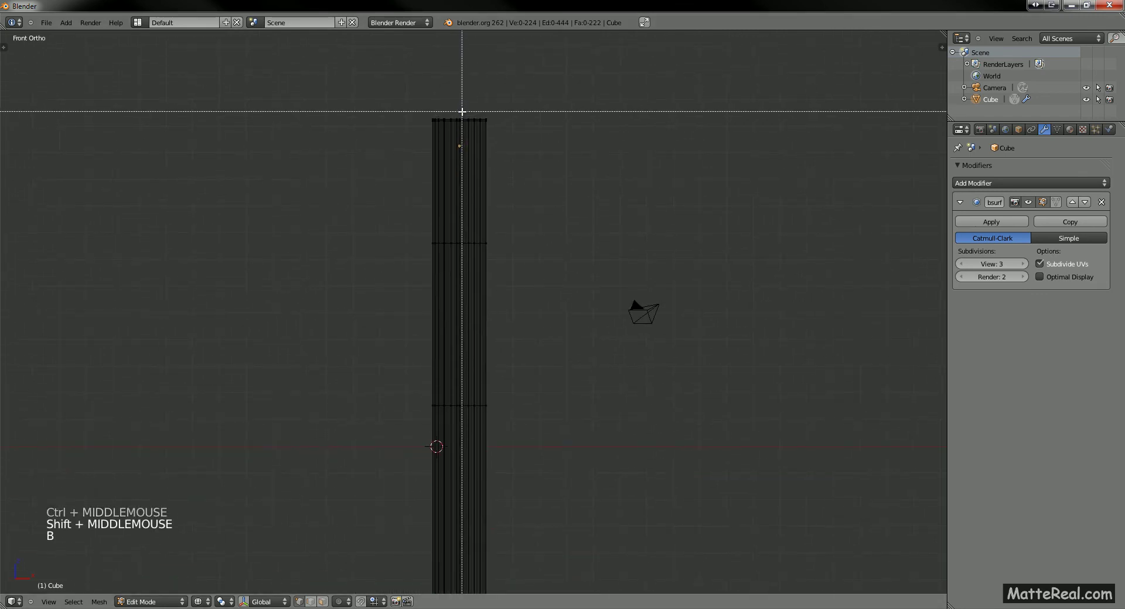
left_click_drag(460, 108, 650, 585)
middle_click_drag(592, 373, 590, 204, "shift")
middle_click_drag(506, 475, 470, 477, "shift")
key("b")
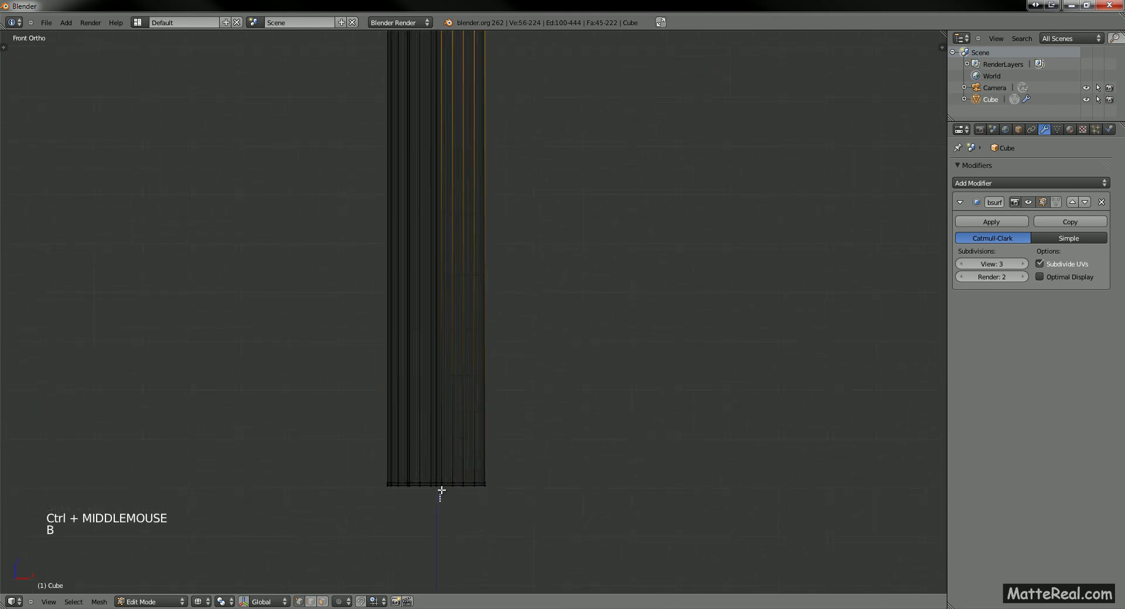
left_click_drag(441, 490, 521, 443)
middle_click_drag(521, 443, 545, 417, "ctrl")
key("x")
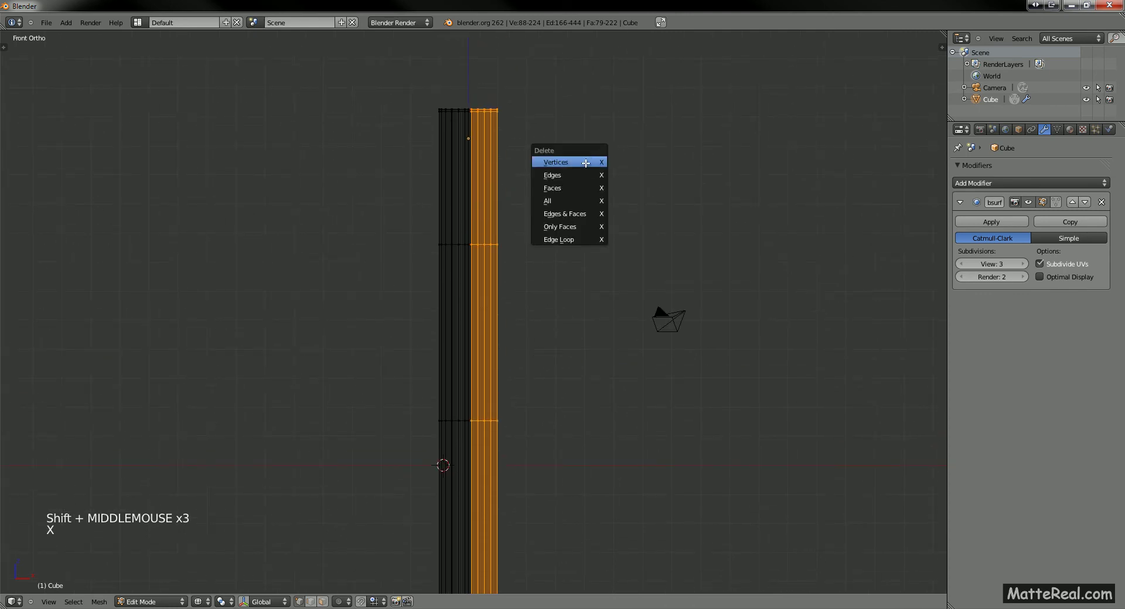
left_click(584, 163)
- Show the halved leg in object mode with solid shading and add a Mirror modifier across the X axis
key("Tab")
key("z")
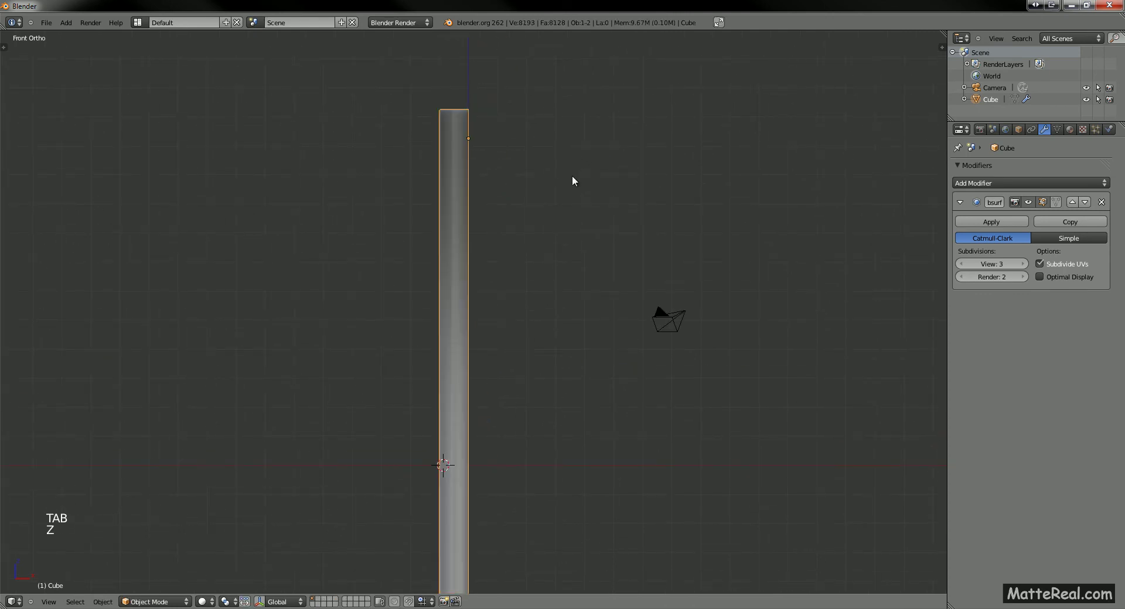
mouse_move(572, 181)
middle_mouse_down()
mouse_move(542, 215)
mouse_move(525, 159)
mouse_move(535, 155)
mouse_move(557, 228)
mouse_move(606, 217)
mouse_move(563, 225)
middle_mouse_up()
left_click(994, 184)
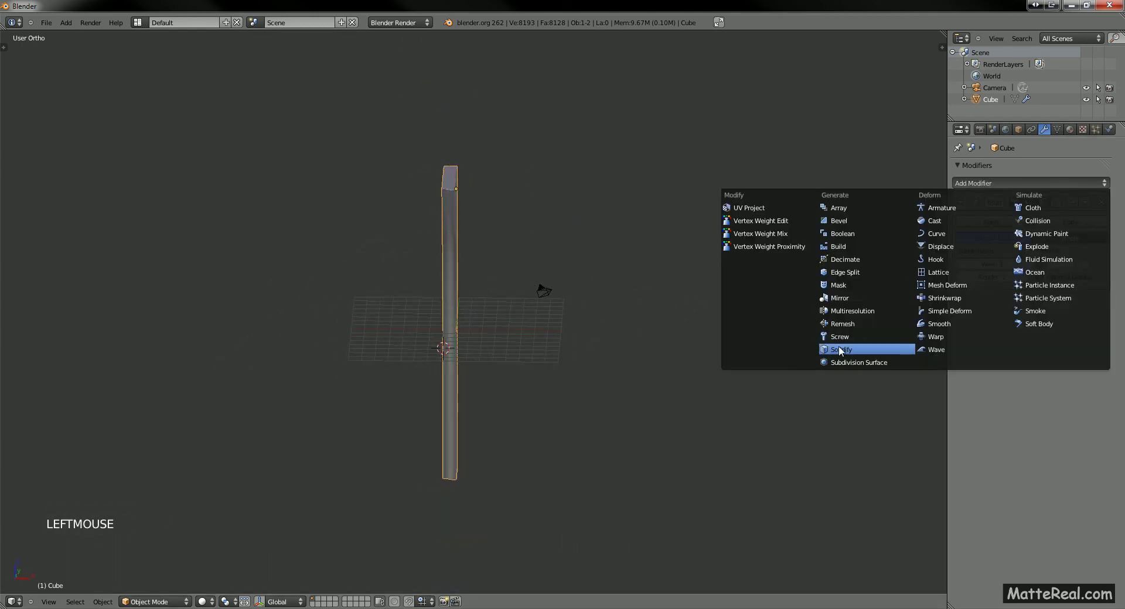
left_click(842, 300)
middle_click_drag(694, 295, 585, 252)
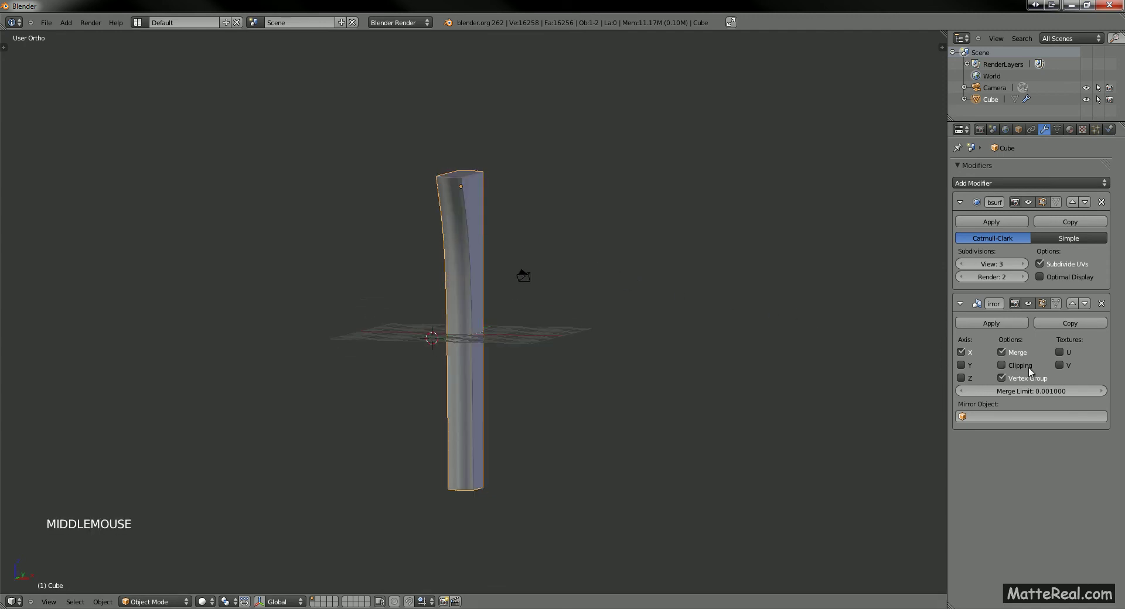
- Enable Clipping on the Mirror modifier, select the whole mesh and test moving it along X, cancelling the move
key("Tab")
key("a")
key("a")
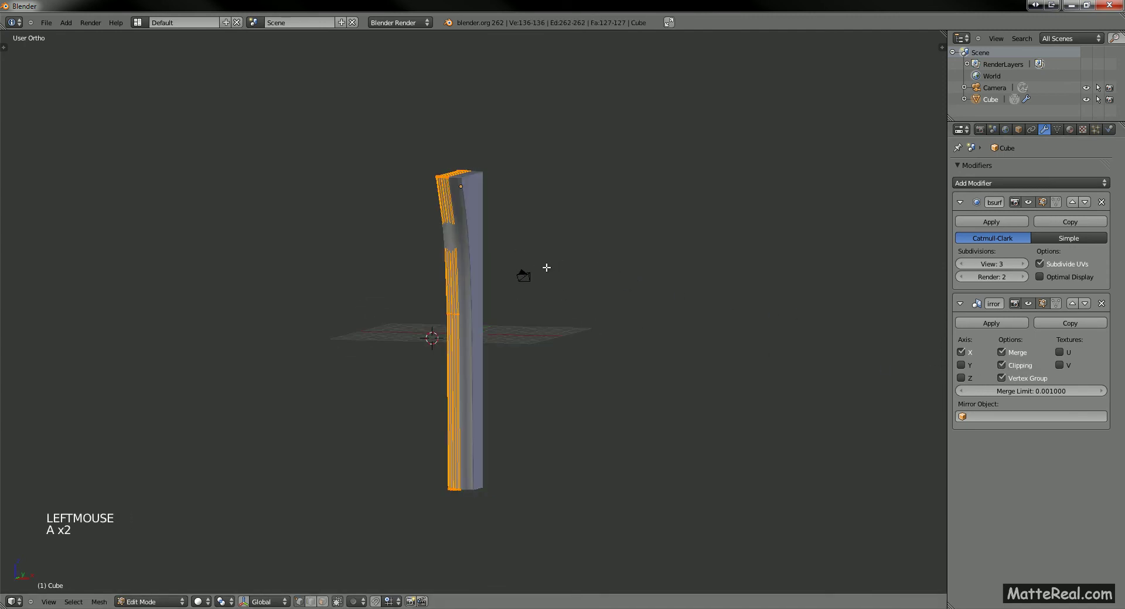
key("g")
key("x")
right_click(465, 184)
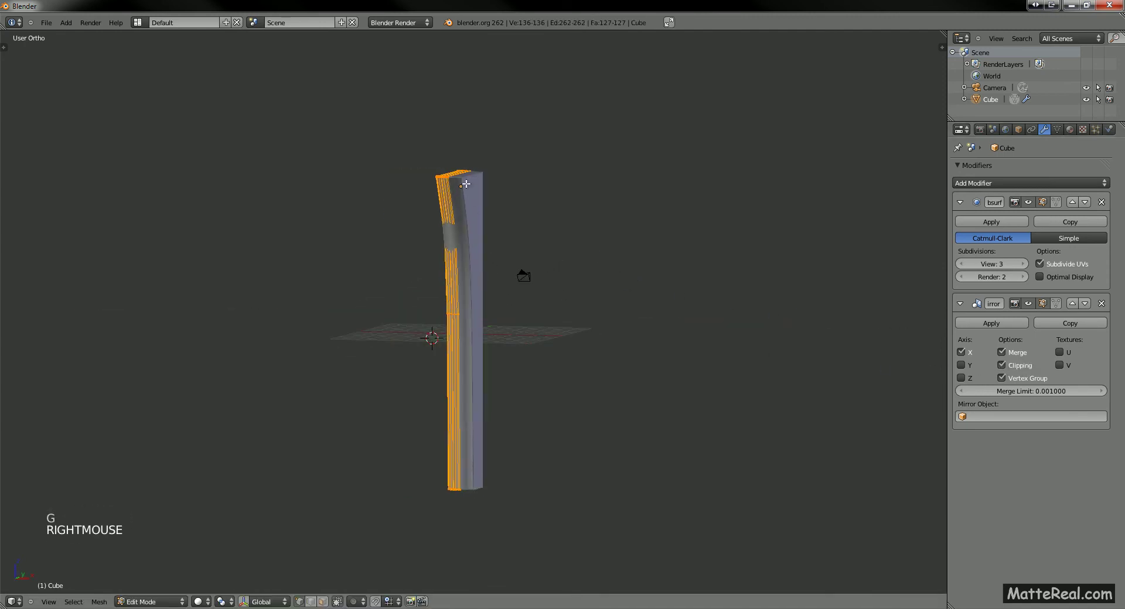
- Try moving the whole mesh along X with the mirror's Clipping turned off, cancel the move and restore Clipping
left_click(1001, 365)
key("g")
key("x")
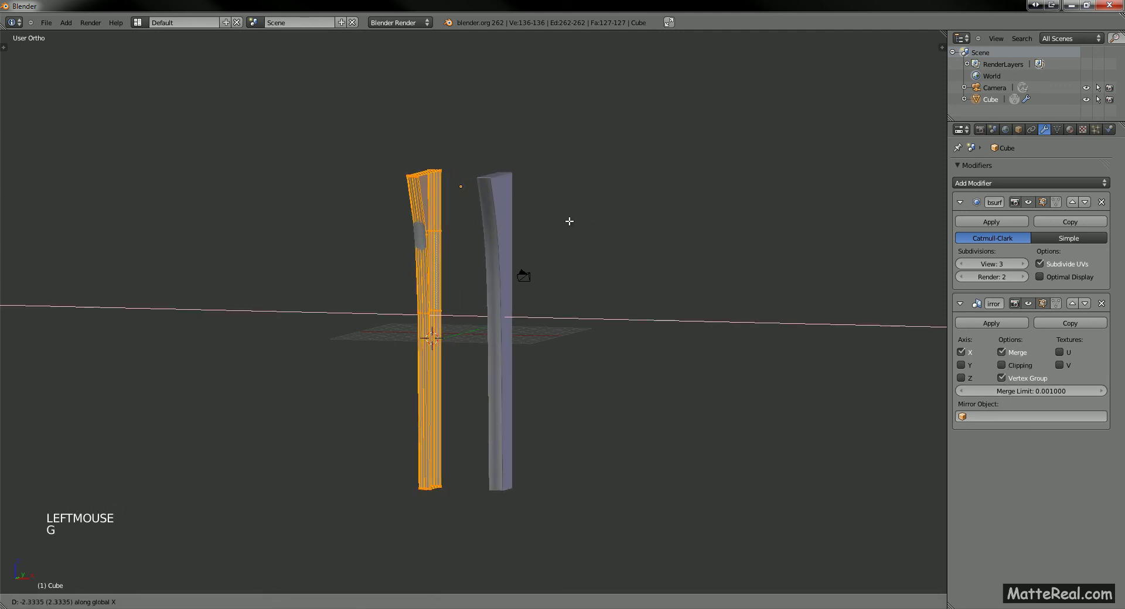
right_click(554, 222)
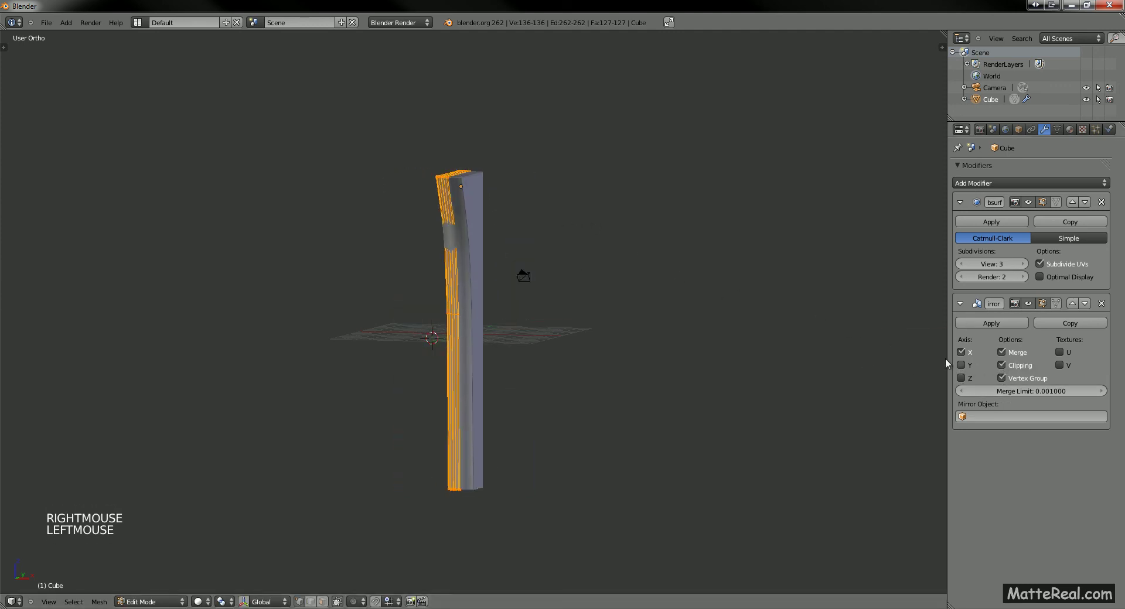
- Return to object mode, deselect the leg and inspect its mirrored upper end
middle_click_drag(550, 234, 482, 298)
key("Tab")
key("a")
middle_click_drag(444, 174, 527, 218)
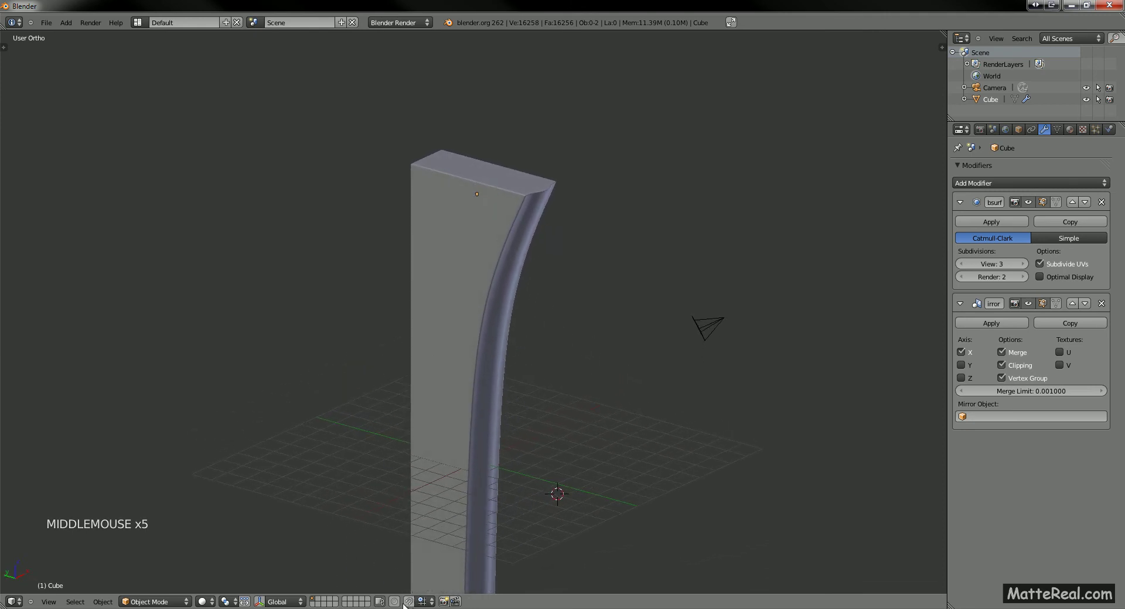
- Deselect all of the leg's mesh in edit mode, and return to object mode to inspect the full curved profile
key("Tab")
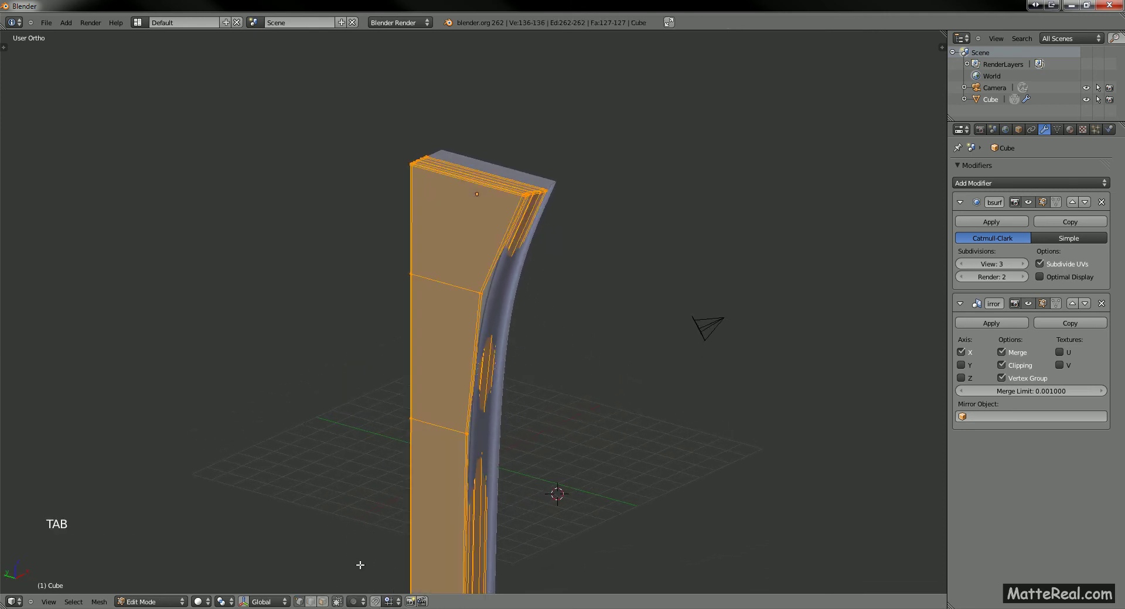
key("a")
key("a")
left_click(354, 601)
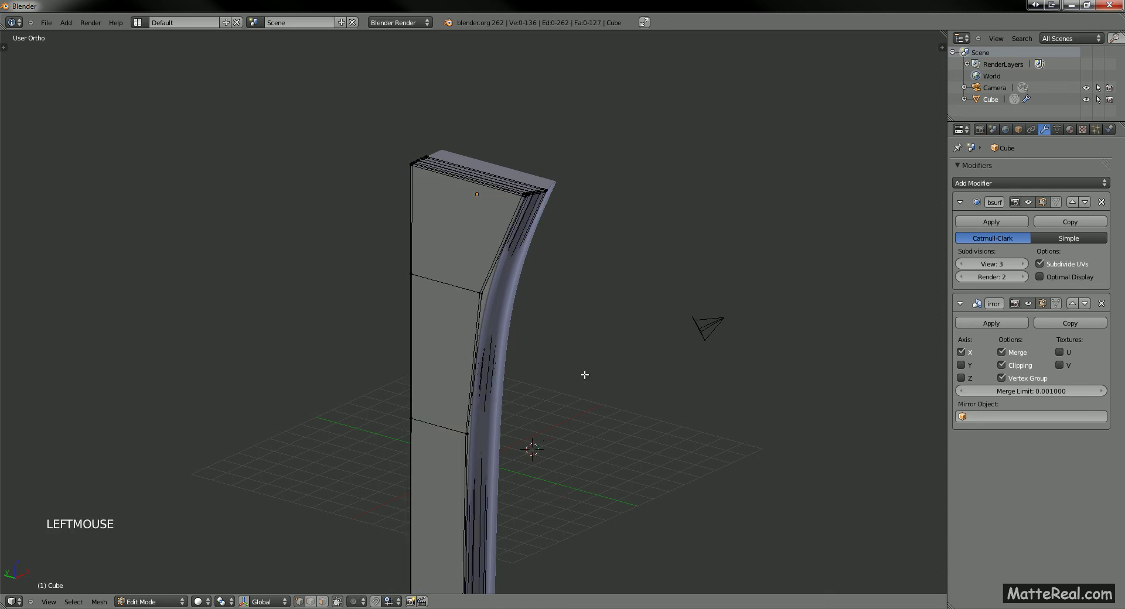
key("Tab")
middle_click_drag(552, 290, 522, 209)
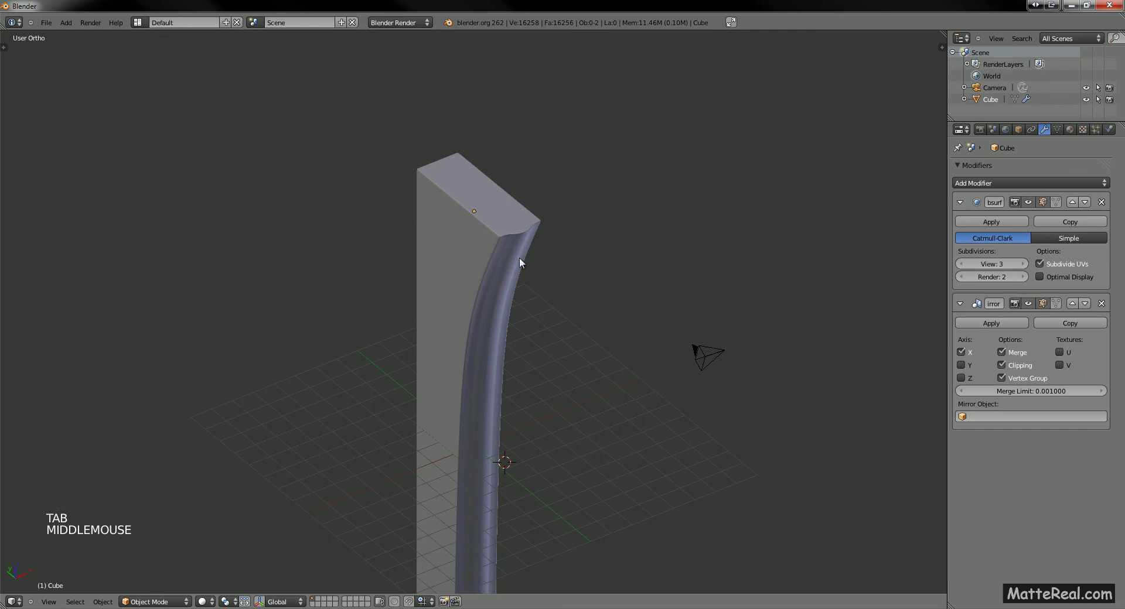
middle_click_drag(516, 264, 498, 363)
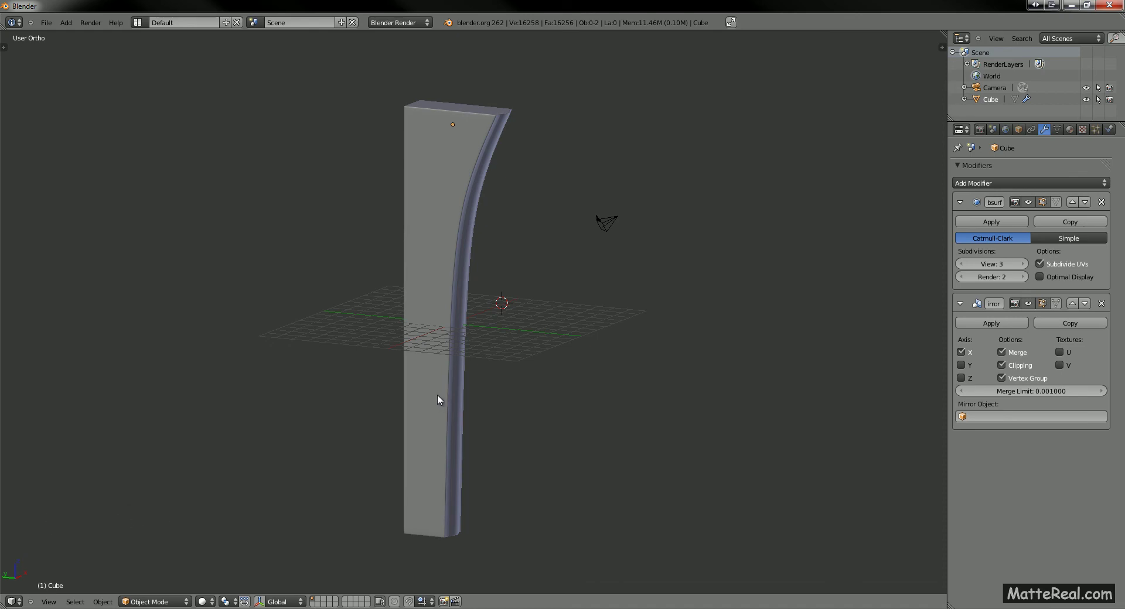